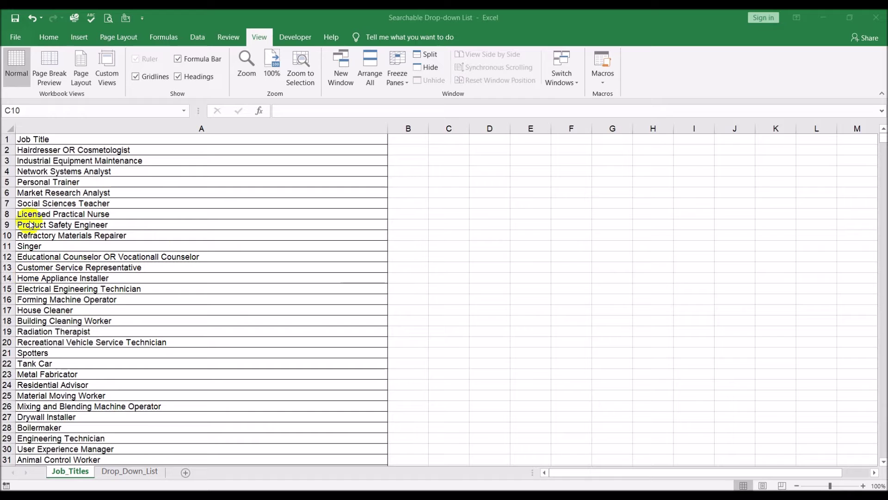
Step: Examine the full list of job titles in column A, from cell A2 down to the last entry
click(119, 181)
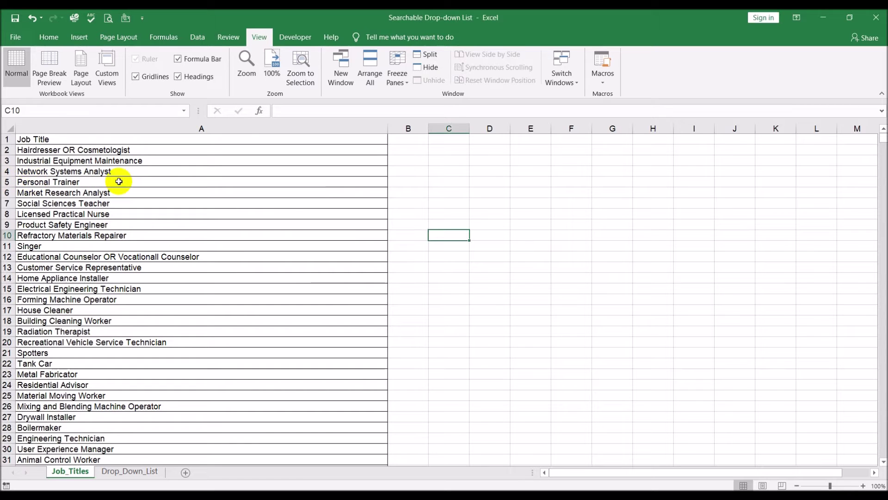
click(112, 150)
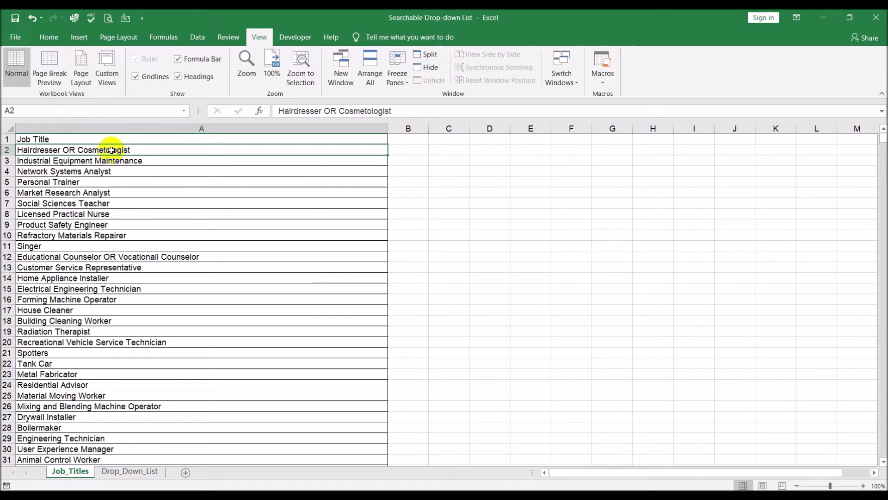
key(Up)
click(112, 150)
key(ctrl+shift+Down)
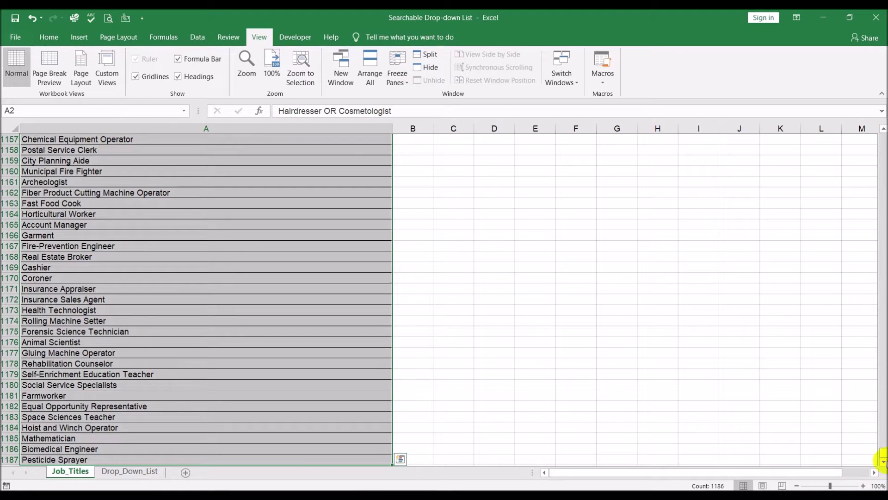
drag(882, 453, 873, 96)
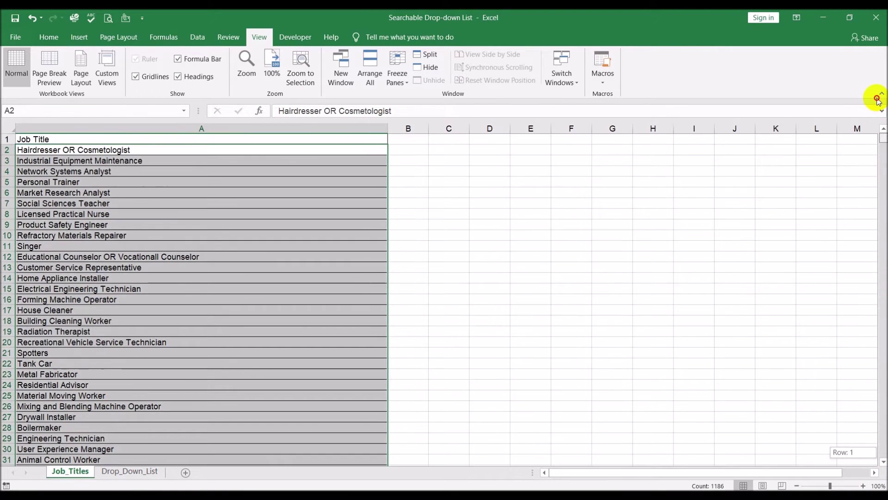
click(464, 169)
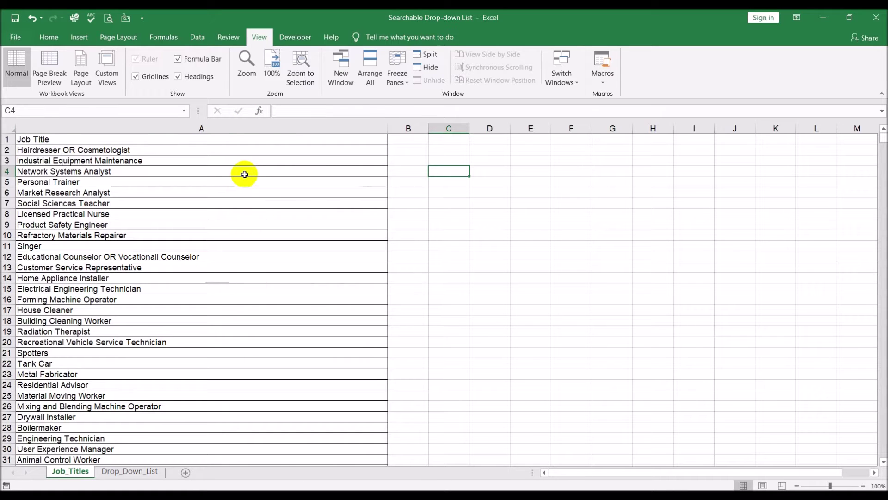
Step: Add the headers "Found (Y/n)" in cell B1 and "Empty (Y/N)" in cell C1, beside the Job Title header
click(70, 139)
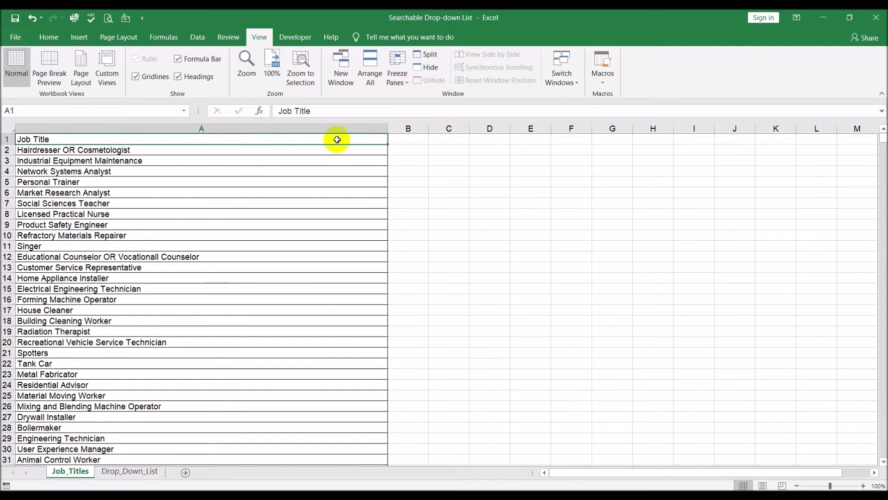
click(401, 139)
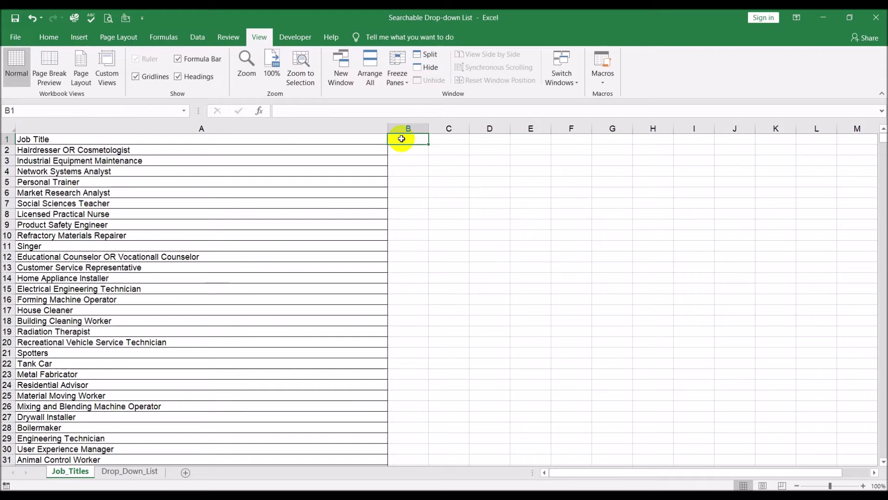
text(Found)
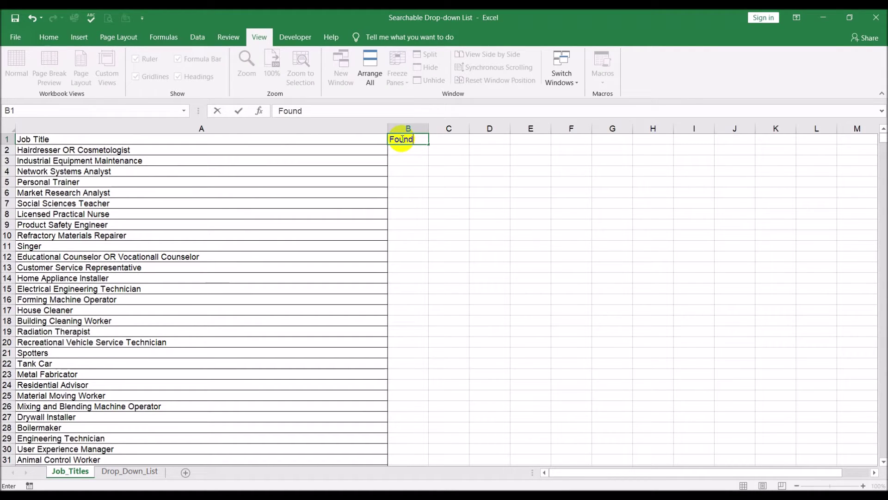
text( (Y/n))
key(Tab)
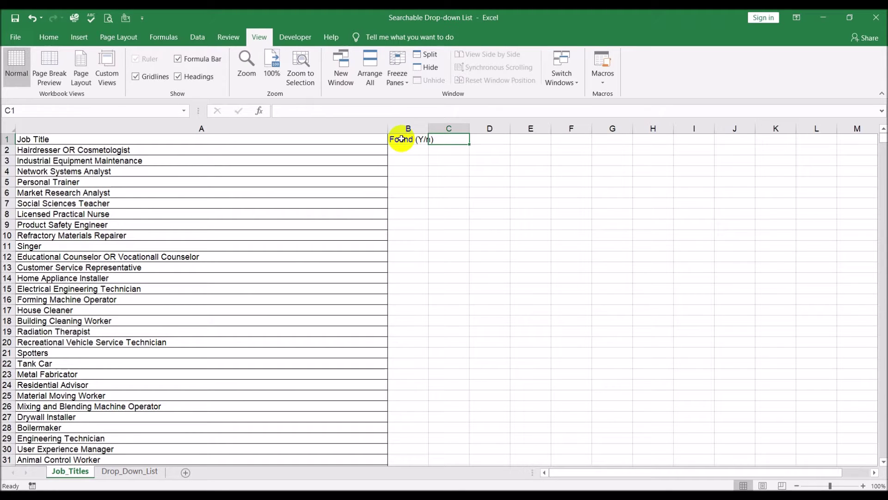
text(Em)
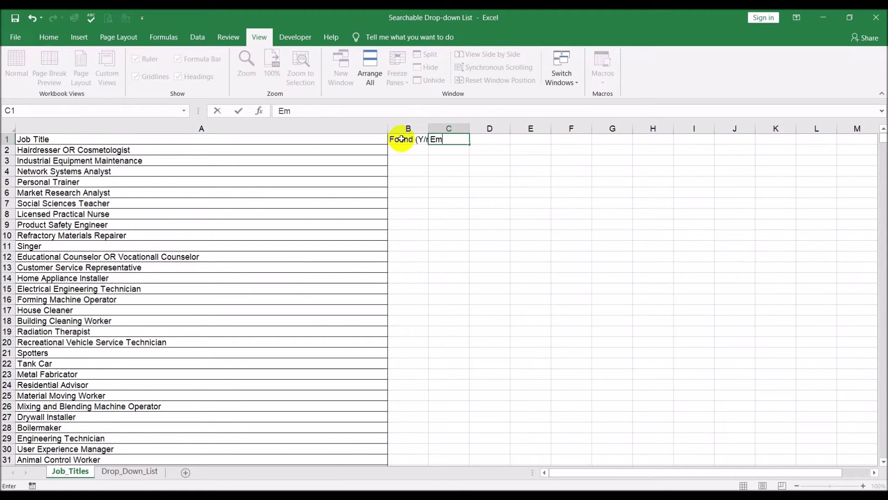
text(pty (Y/N)()
key(BackSpace)
key(Return)
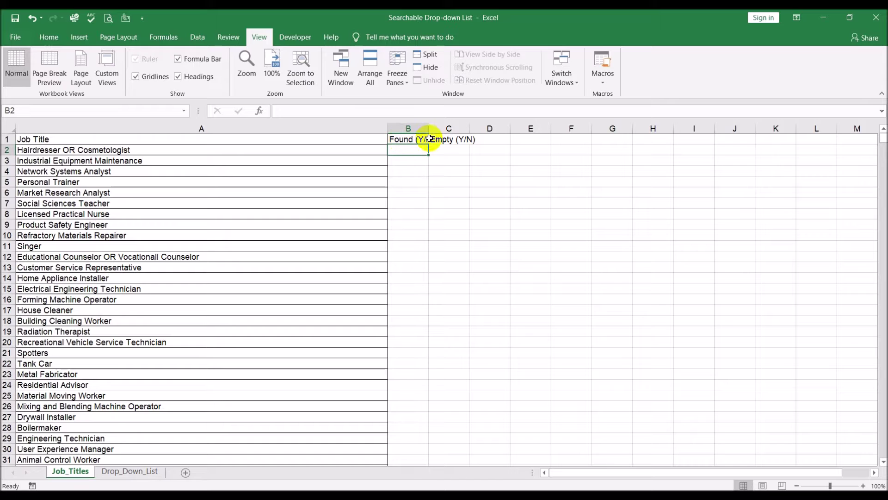
Step: Apply all borders to columns A to C, from the header row through the last job title in row 1187
click(381, 139)
key(shift+Right)
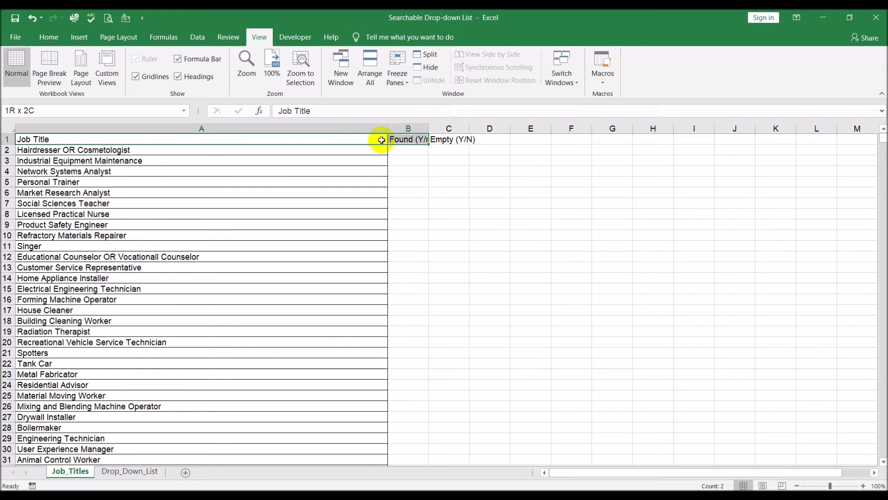
key(shift+Right)
key(ctrl+shift+Down)
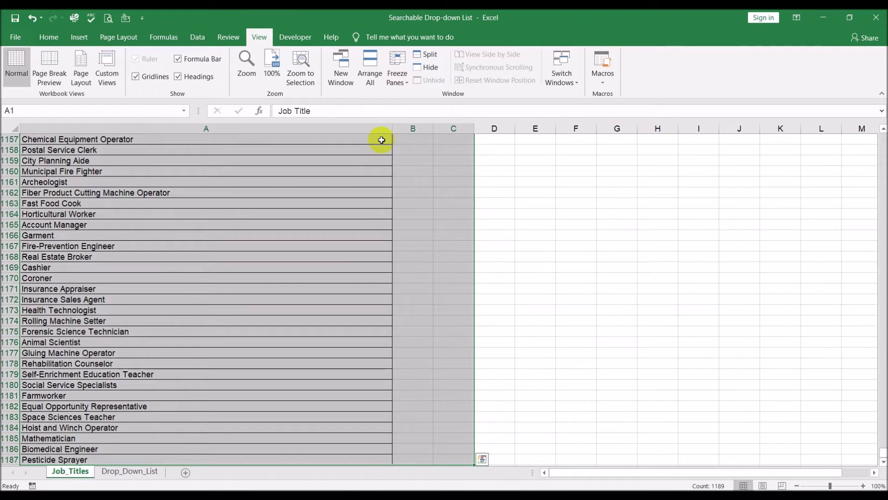
click(49, 37)
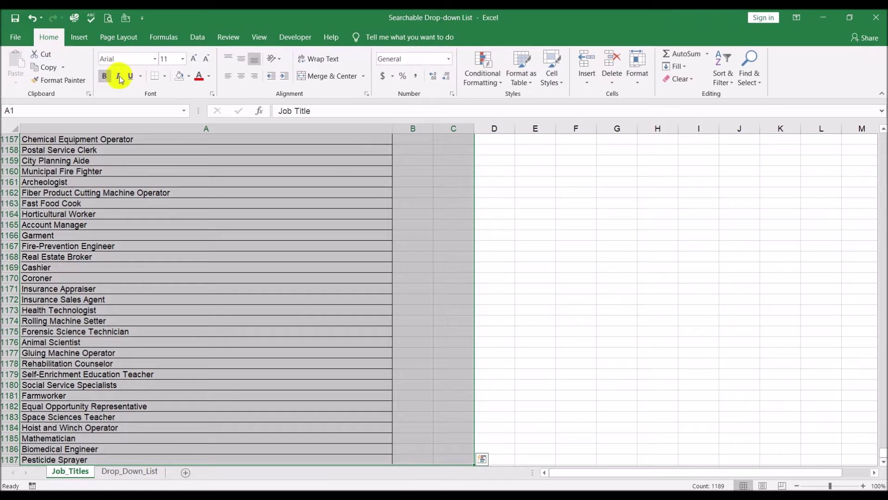
click(165, 76)
click(184, 180)
key(ctrl+BackSpace)
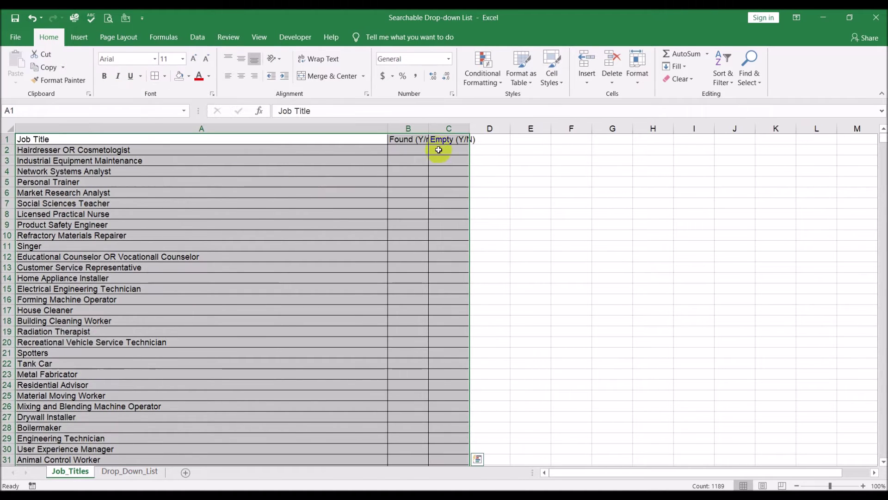
Step: Autofit the widths of all columns on the Job_Titles sheet to their contents
click(11, 128)
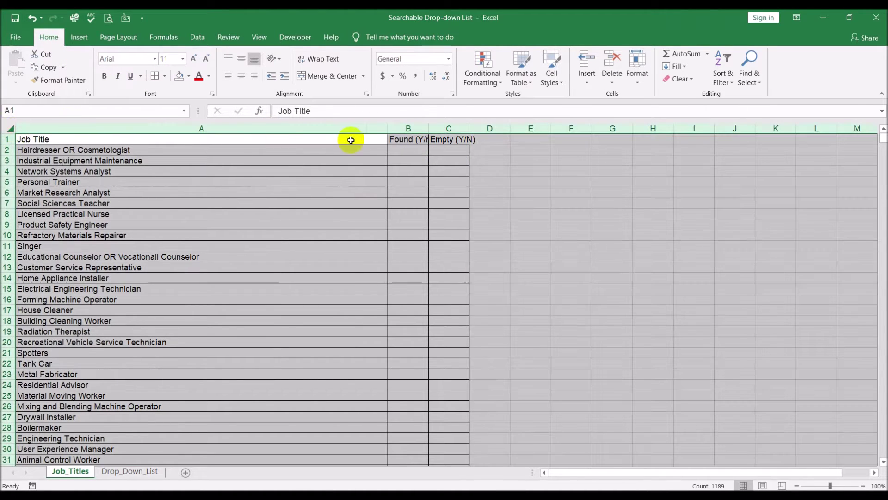
double_click(387, 128)
click(396, 146)
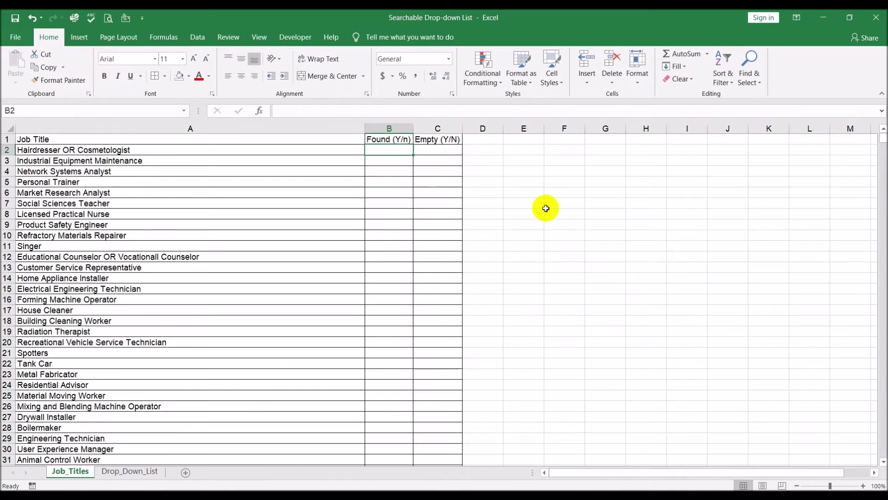
Step: Correct the header in cell B1 to "Found (Y/N)" and autofit column B
click(396, 139)
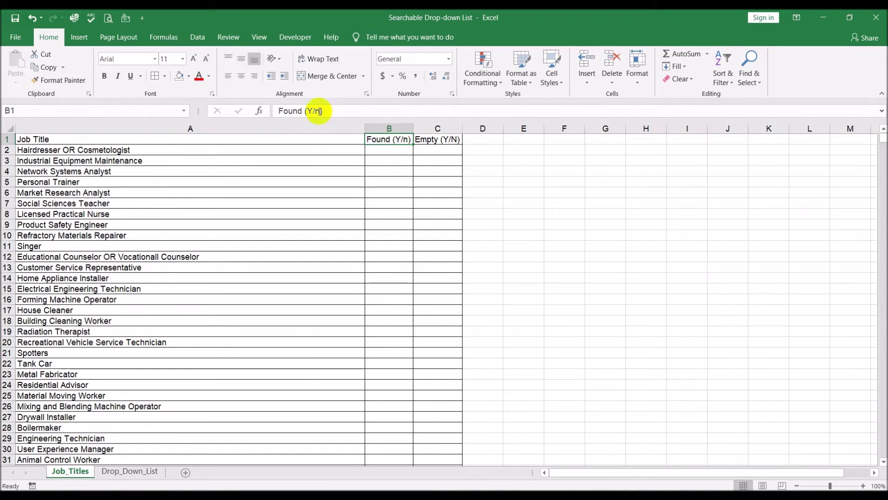
click(321, 111)
key(BackSpace)
text(N)
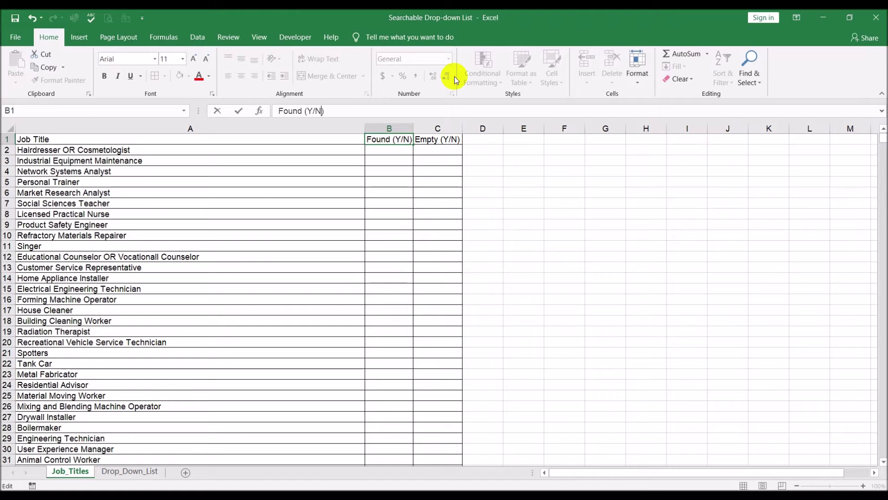
key(Return)
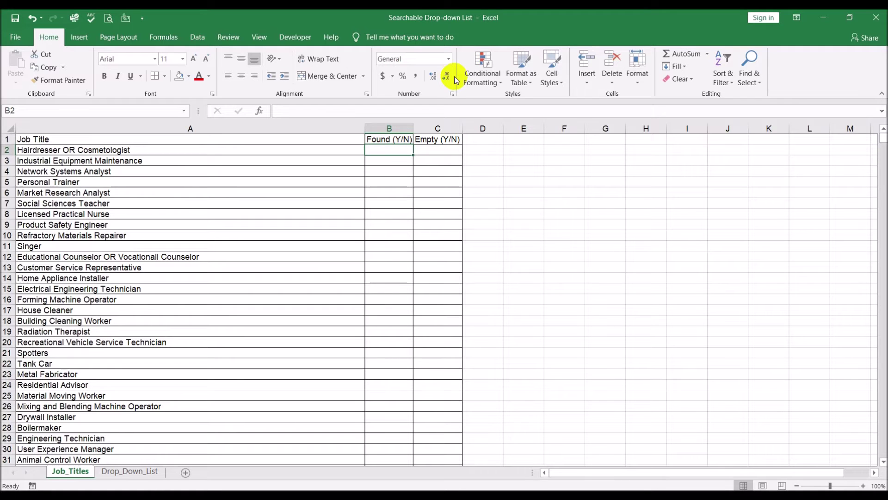
double_click(413, 125)
Step: Convert the job titles range A1:C1187 into a table with headers
click(255, 174)
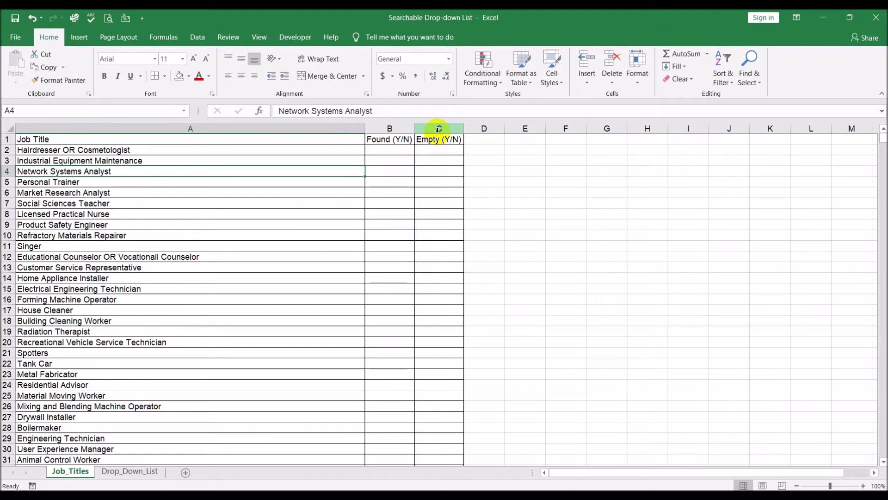
key(ctrl+t)
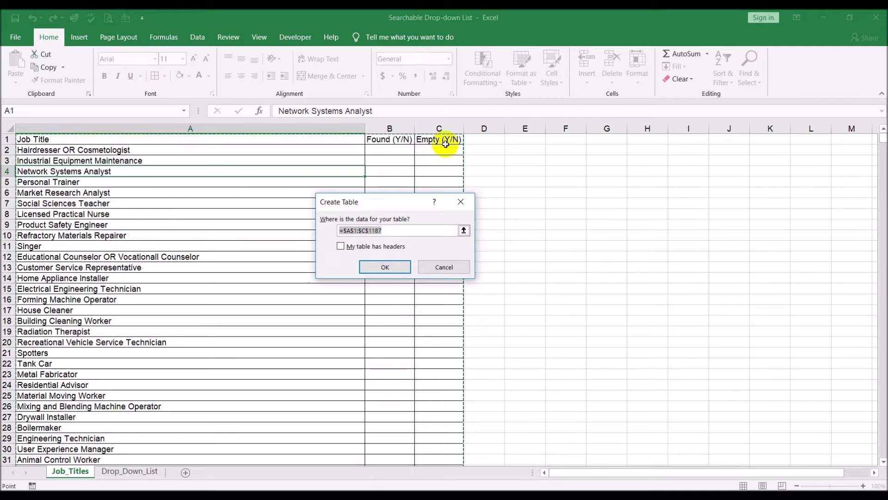
click(341, 246)
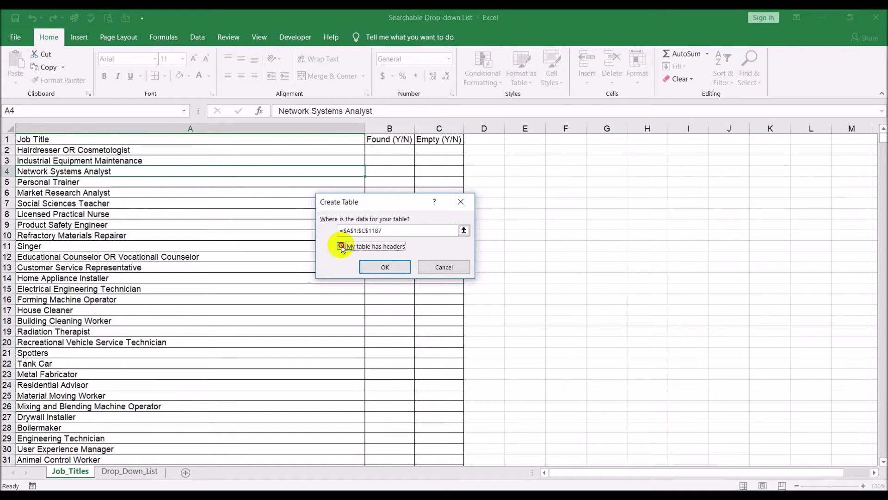
click(386, 267)
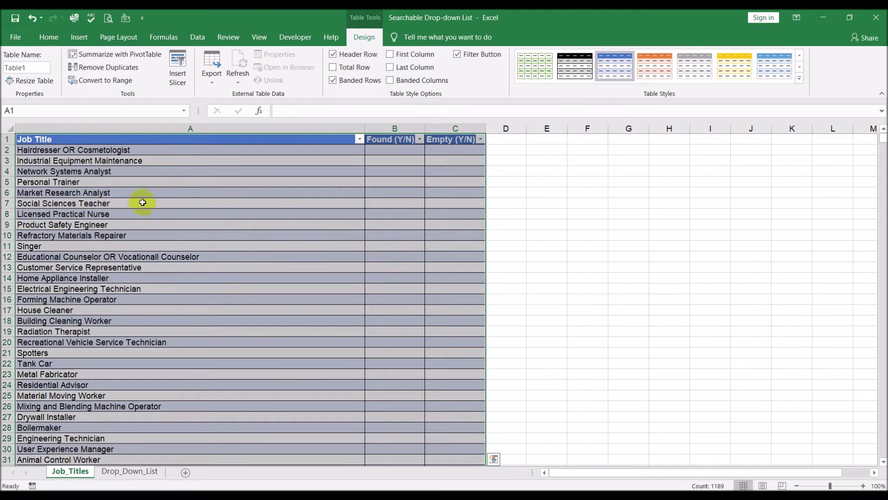
Step: Autofit all column widths on the sheet again so that the table headers fit beside their filter arrows
click(9, 128)
double_click(366, 128)
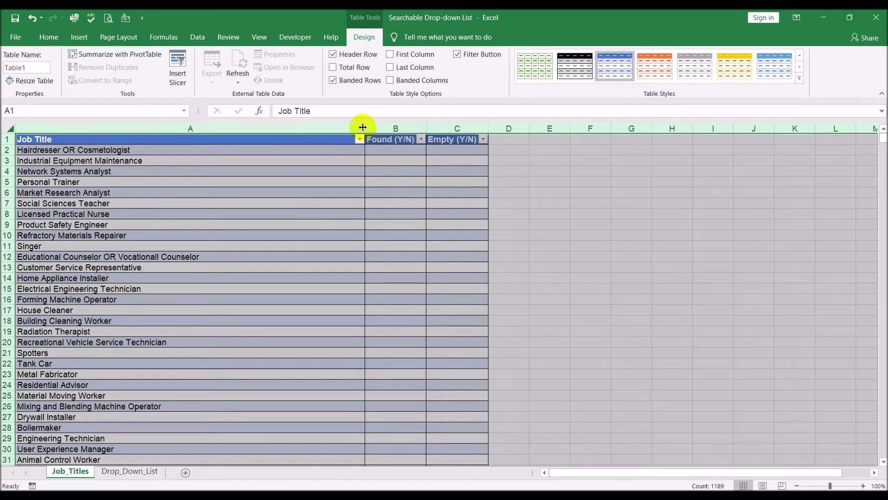
click(283, 200)
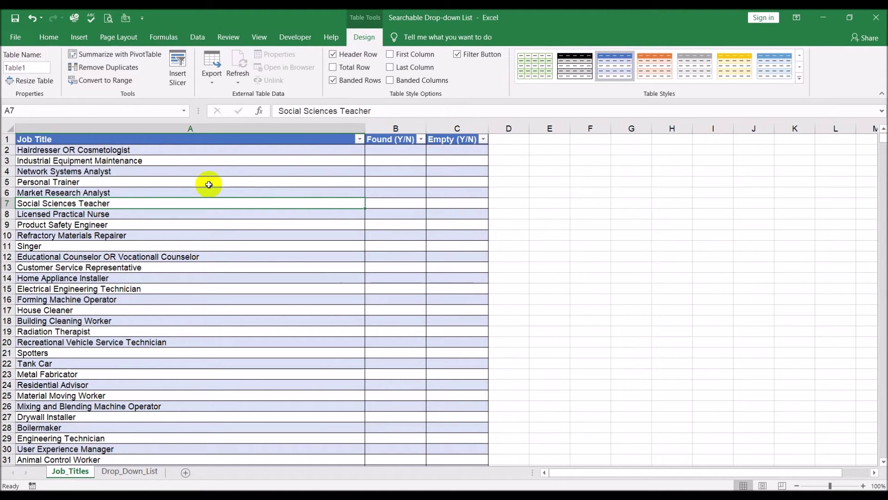
click(402, 150)
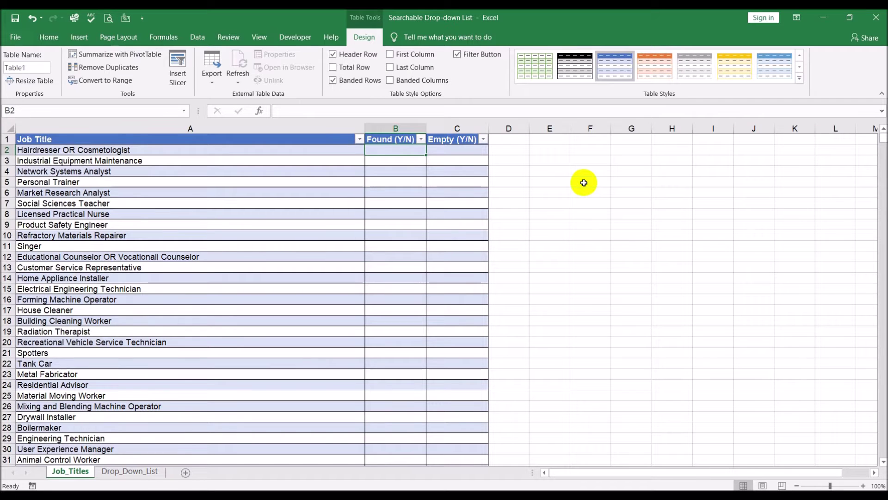
Step: On the Drop_Down_List sheet, fill cell E4 with yellow and widen column E to about four times its default width
click(141, 473)
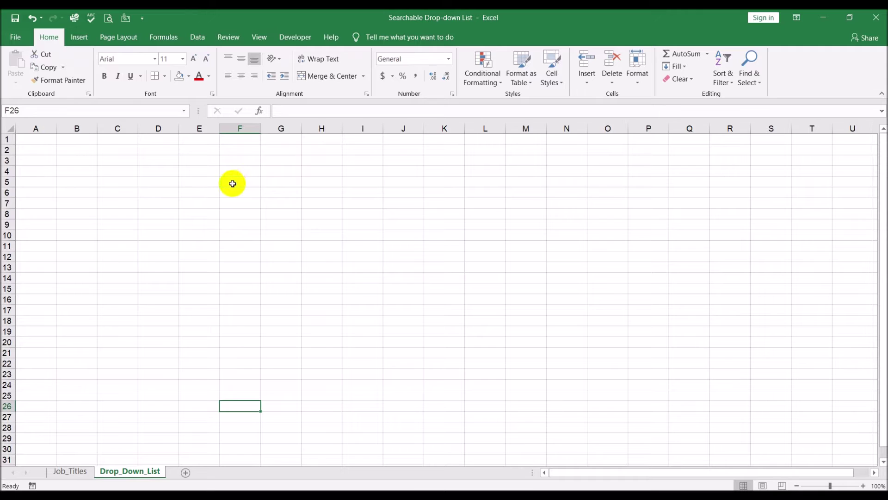
click(202, 171)
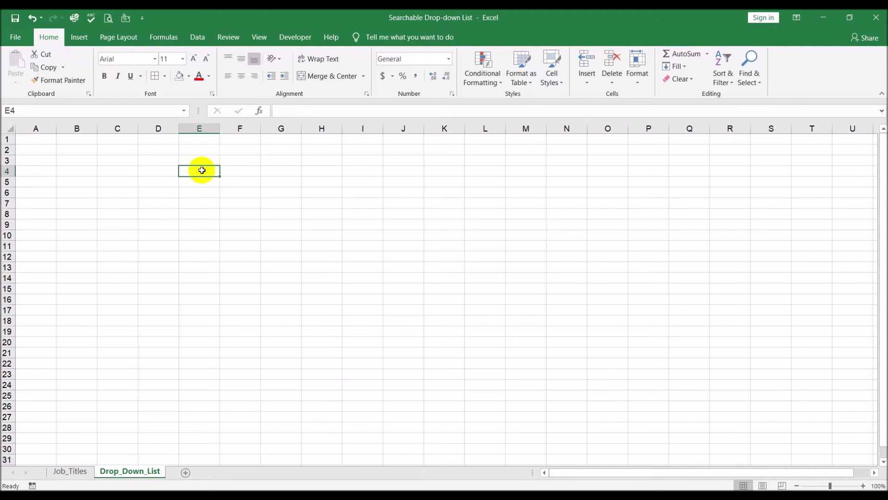
click(189, 76)
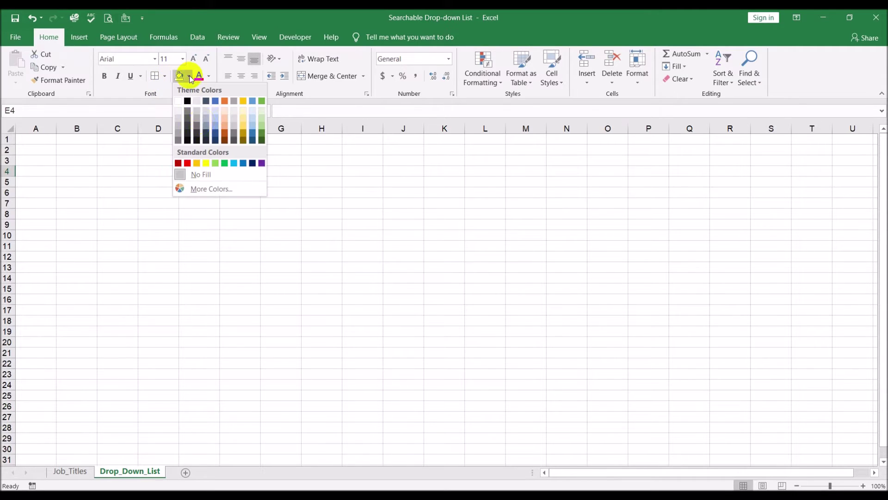
click(207, 163)
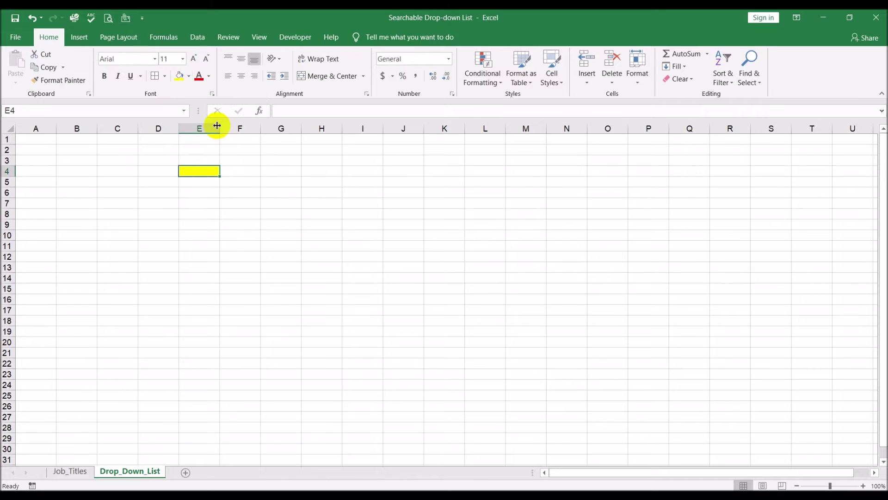
drag(220, 126, 341, 130)
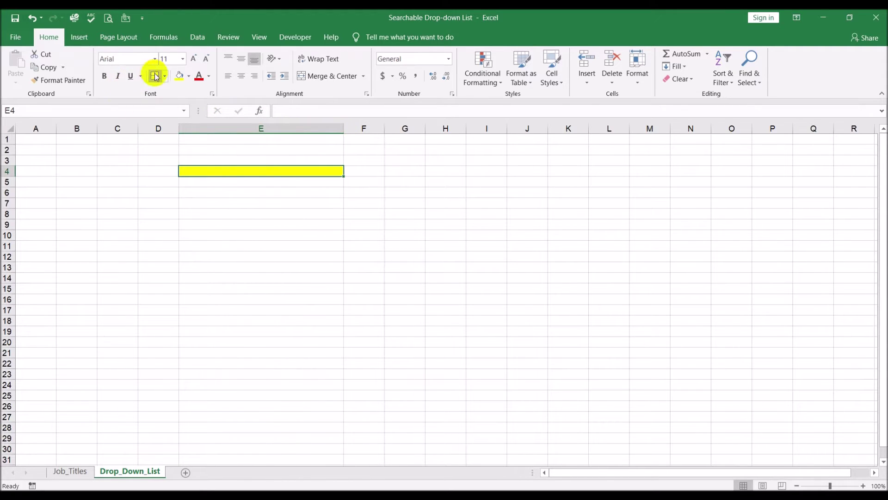
click(245, 266)
click(227, 172)
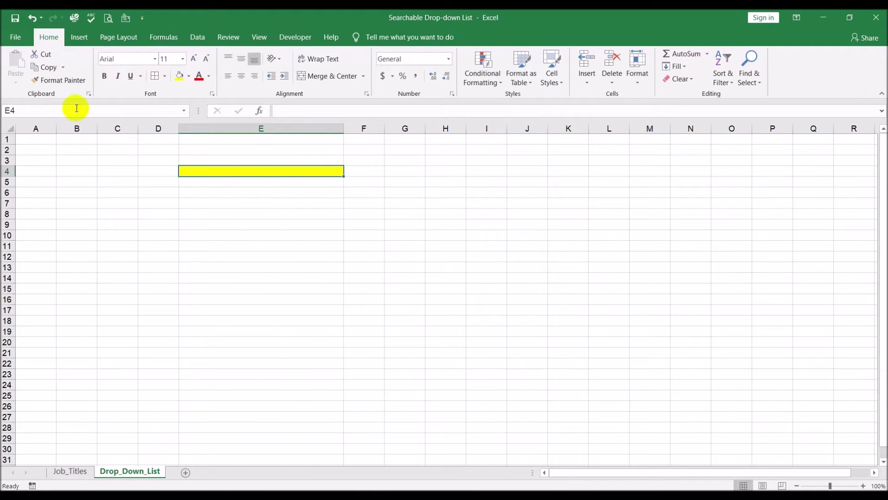
click(59, 470)
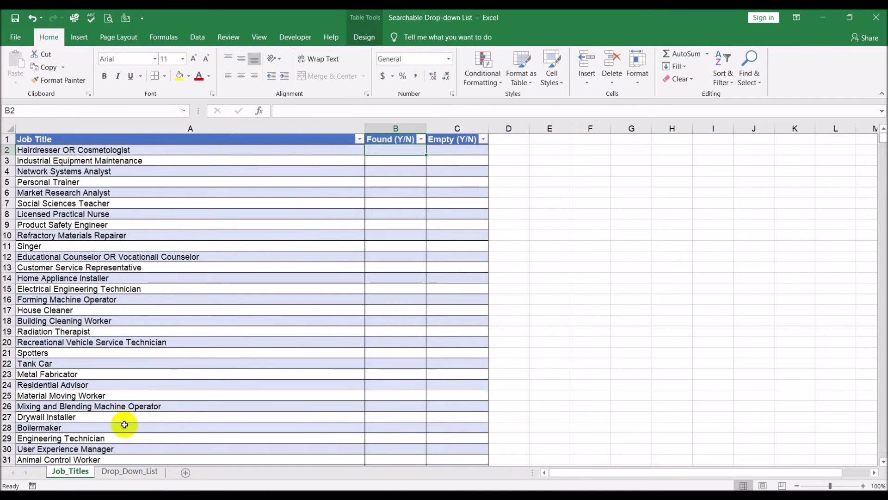
click(123, 471)
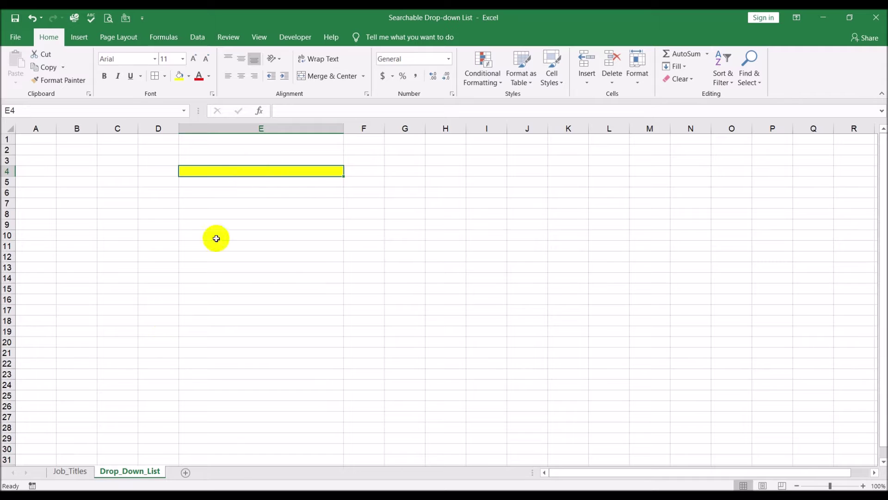
Step: In cell B2 of the Job_Titles sheet, enter =SEARCH(Drop_Down_List!$E$4,Job_Titles!A2) to fill the Found (Y/N) column
click(70, 471)
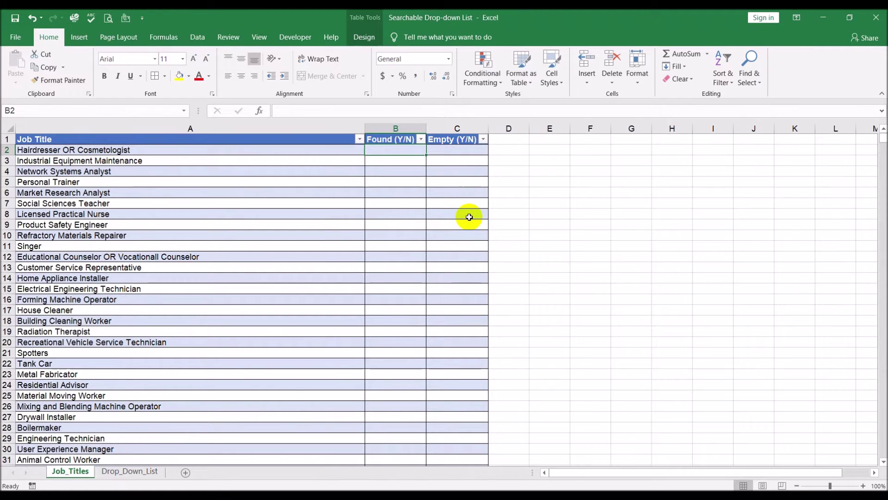
text(=se)
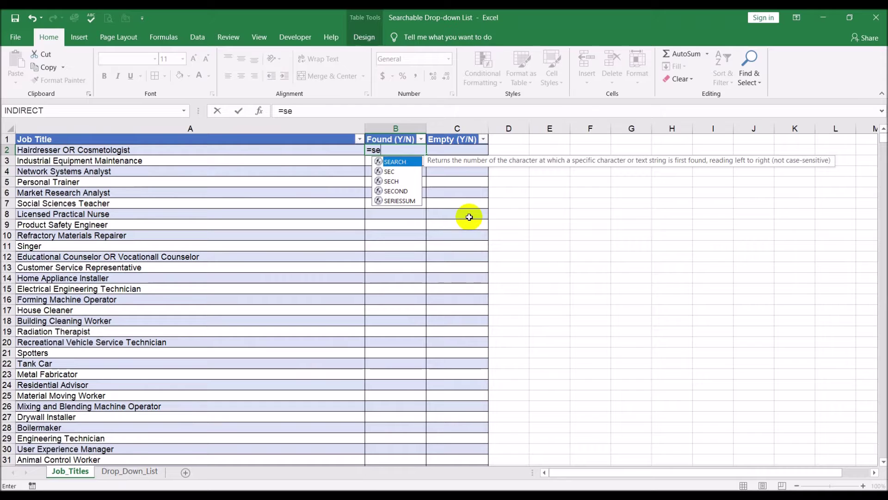
double_click(399, 162)
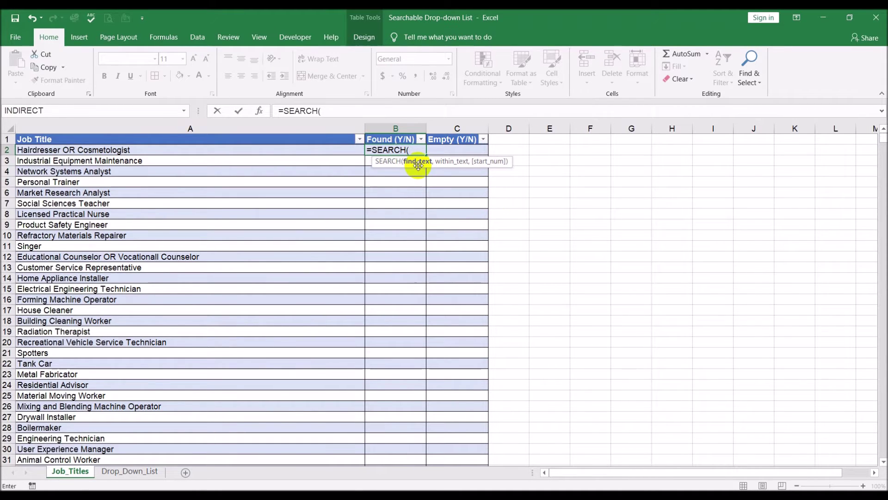
click(148, 471)
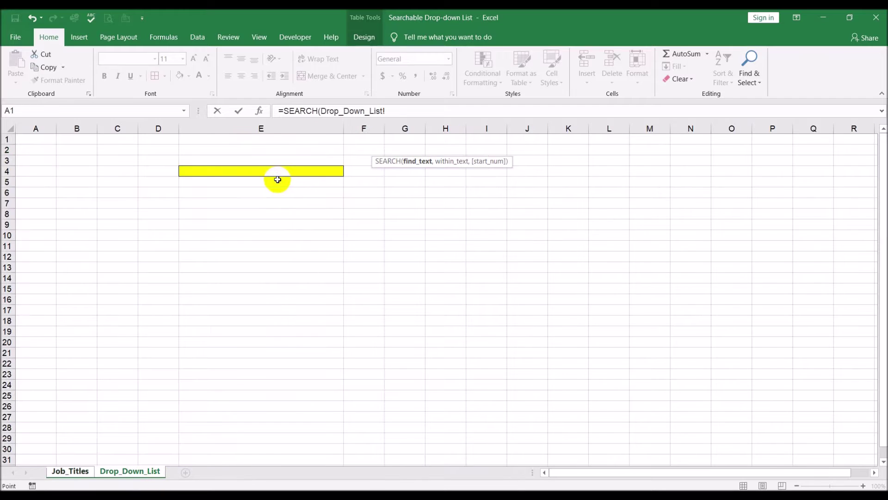
click(266, 172)
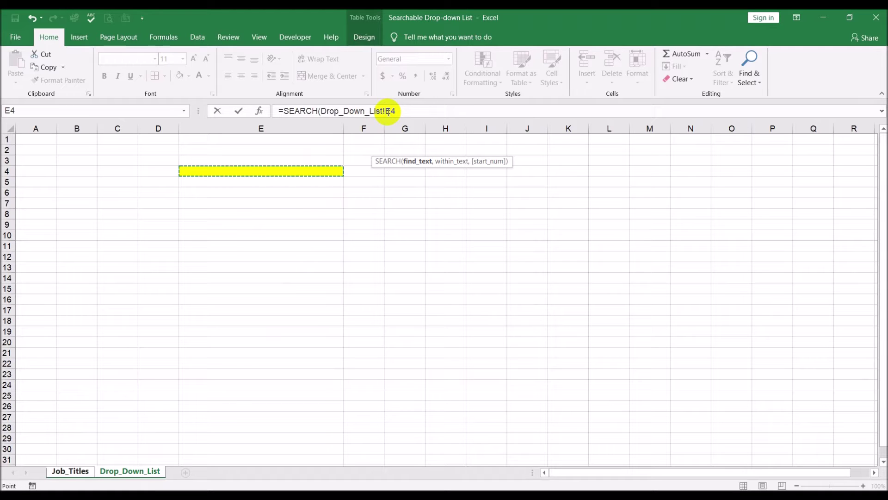
key(F4)
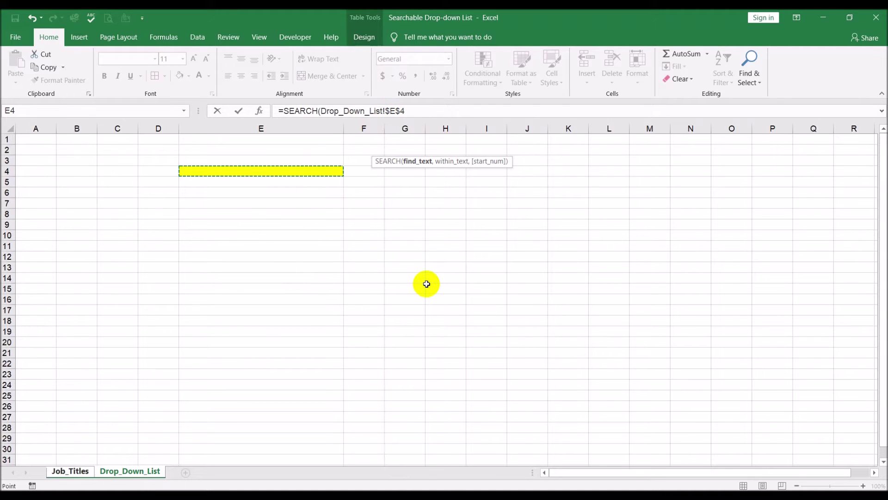
text(,)
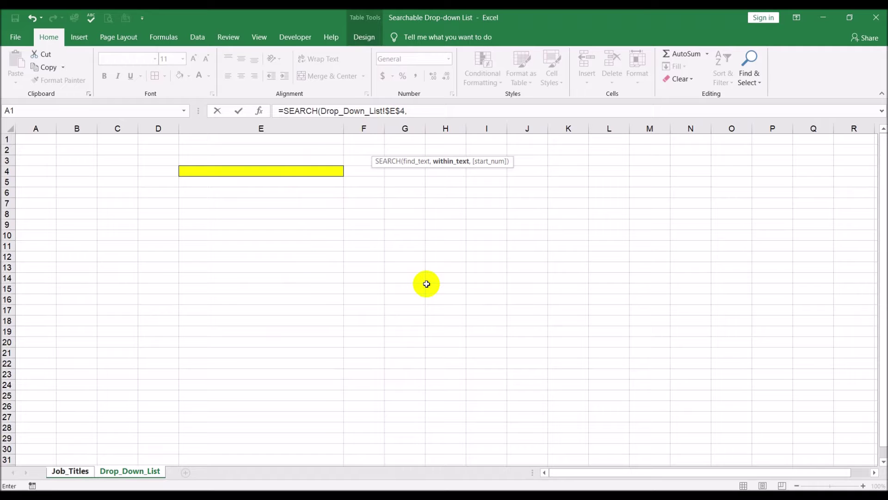
click(74, 470)
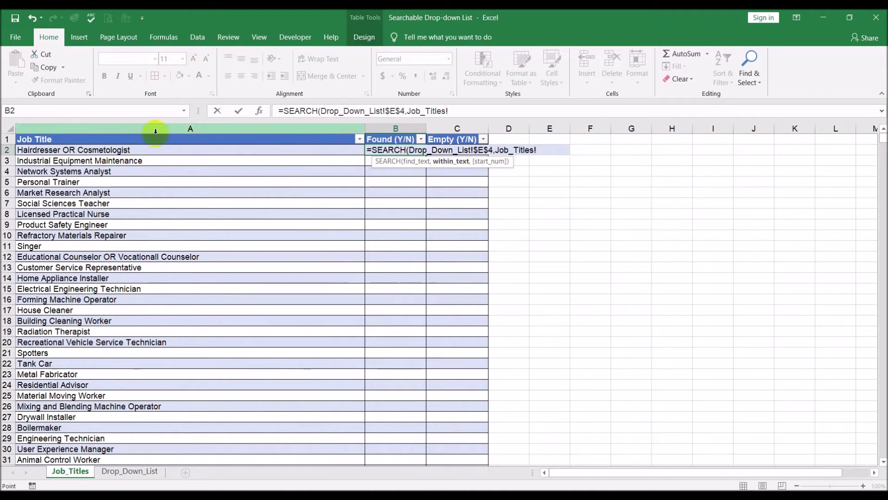
text(a)
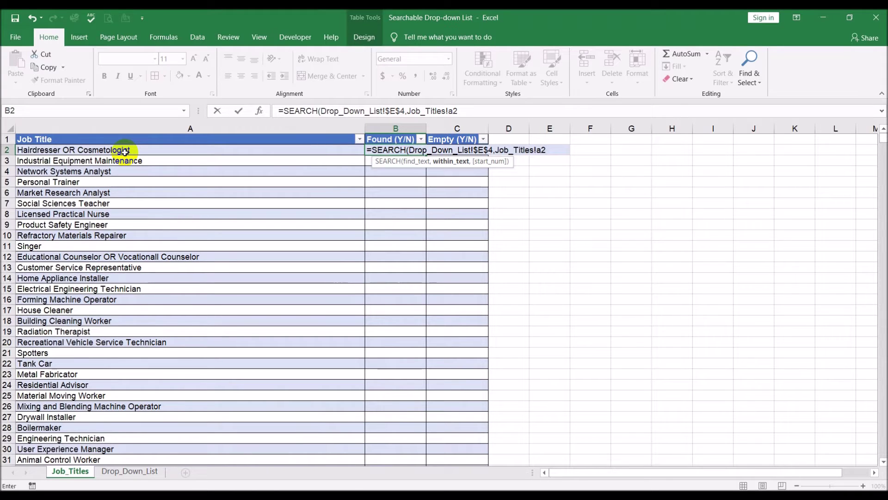
text(2)
key(Right)
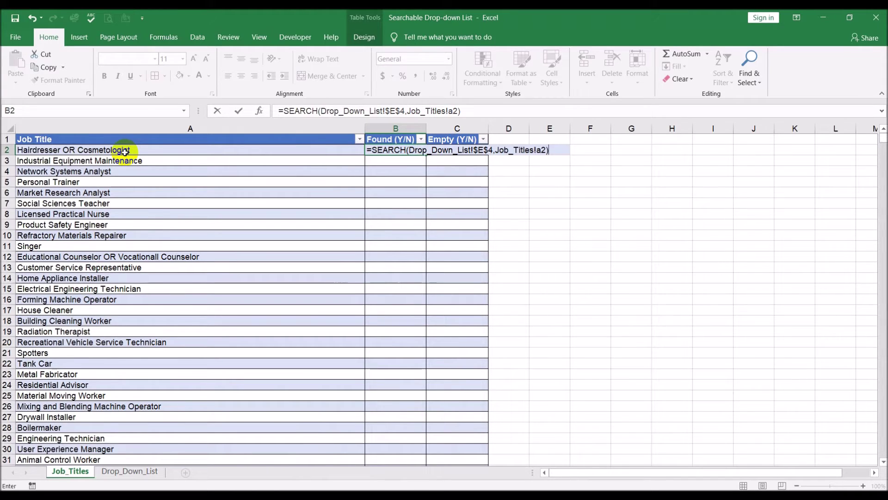
key(Return)
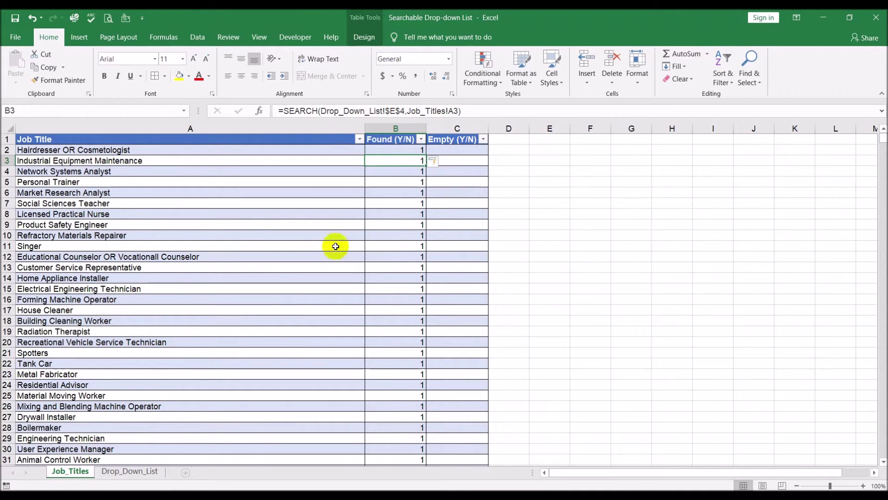
Step: Enter the search text "net" in cell E4 of the Drop_Down_List sheet and return to the Job_Titles sheet
click(144, 473)
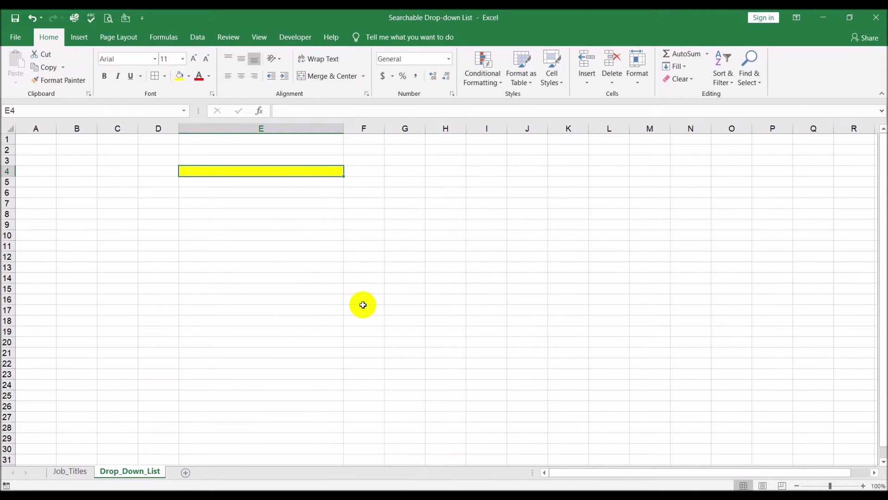
text(net)
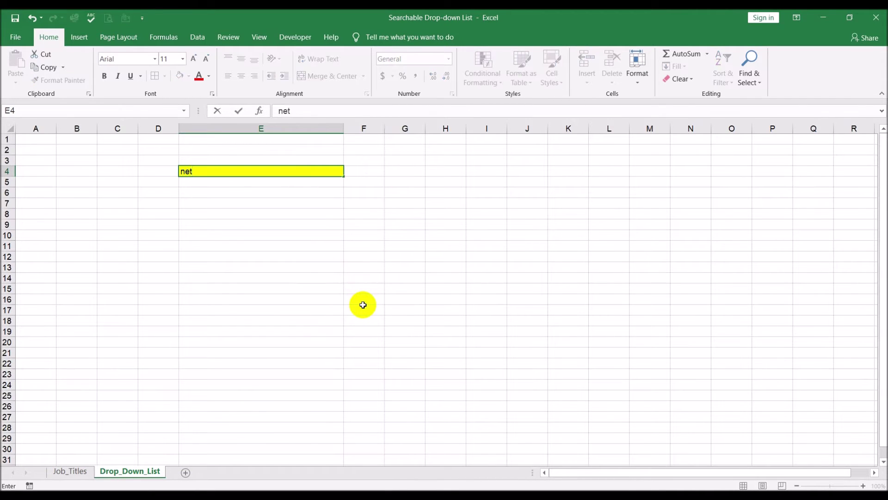
key(Return)
click(69, 471)
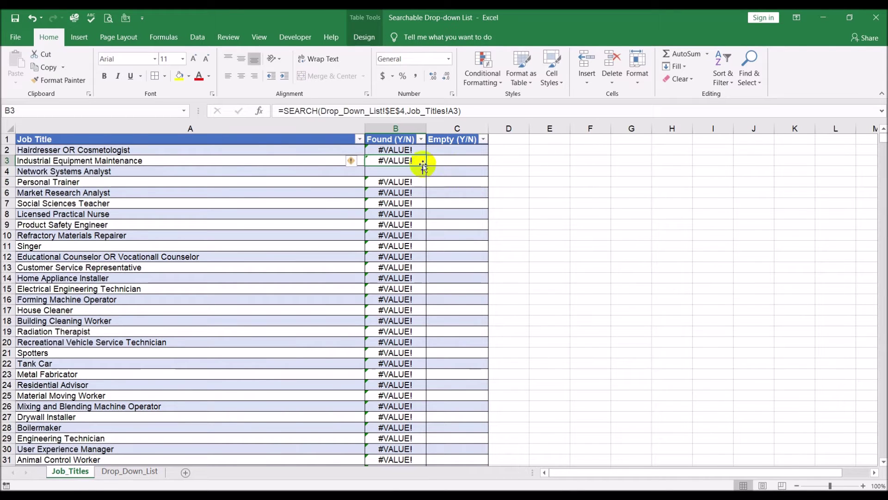
Step: Wrap the SEARCH formula in cell B2 in IFERROR with 0 as the value if error
click(397, 149)
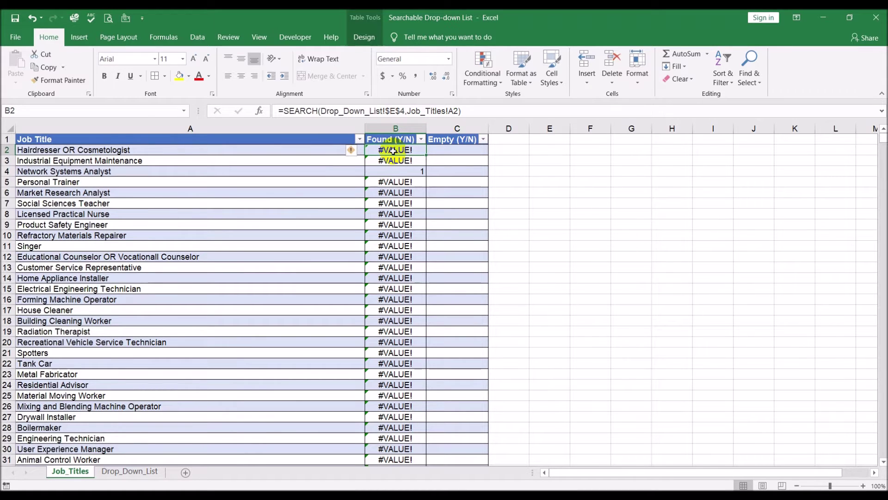
click(284, 110)
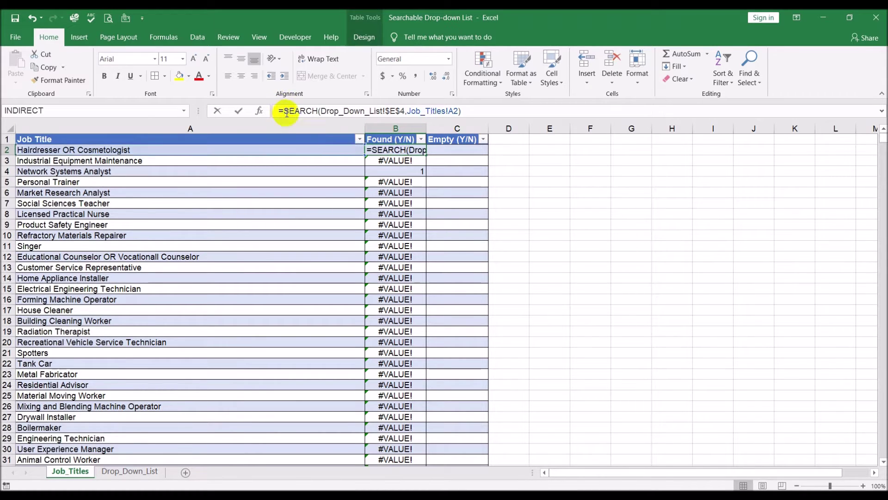
text(ife)
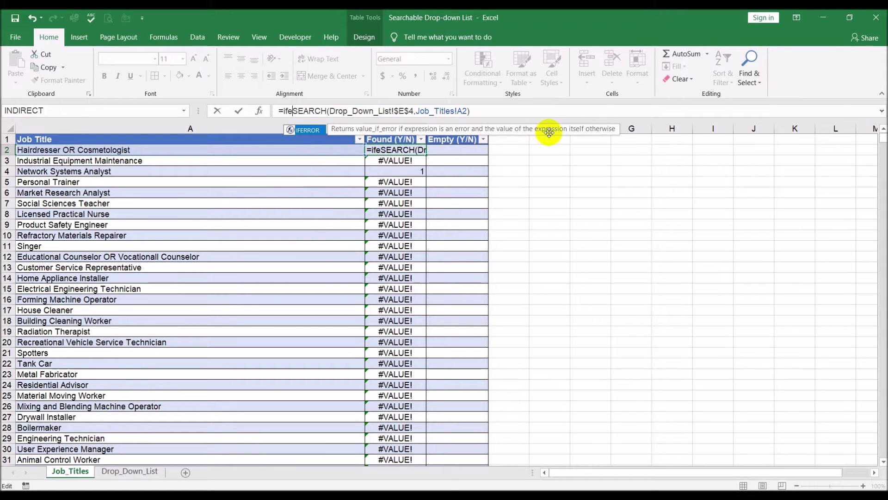
double_click(314, 130)
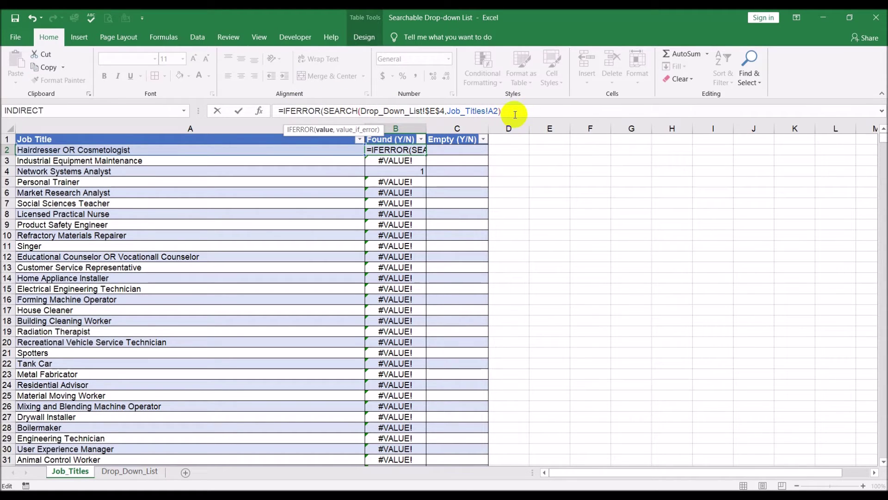
text(,0)
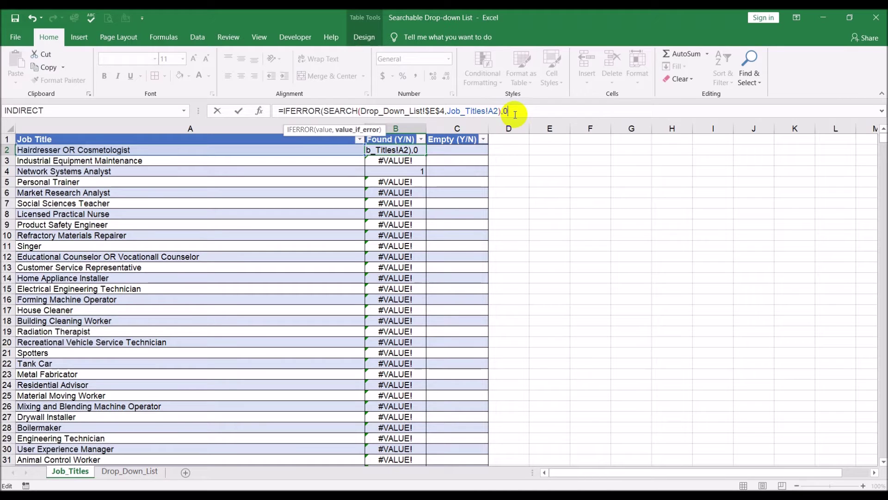
text())
key(Return)
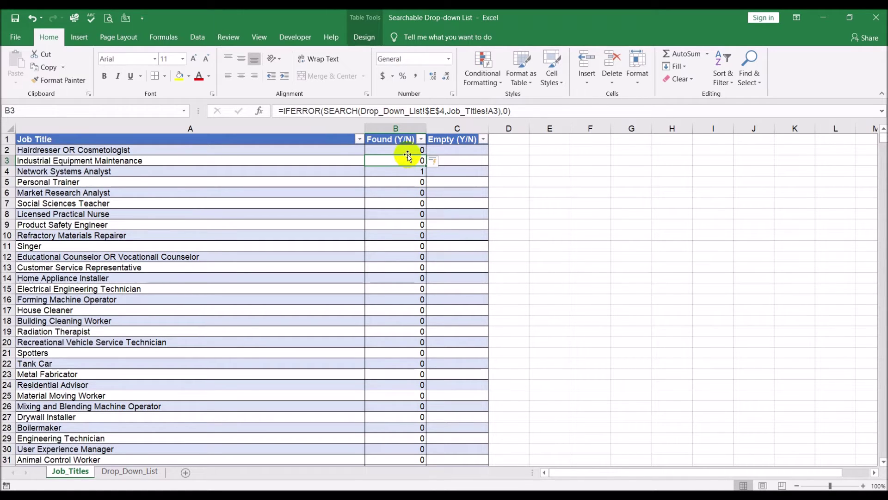
Step: Wrap B2's IFERROR formula in an IF that returns A2 when the result is <>0 and "" otherwise, and widen column B about threefold
click(382, 150)
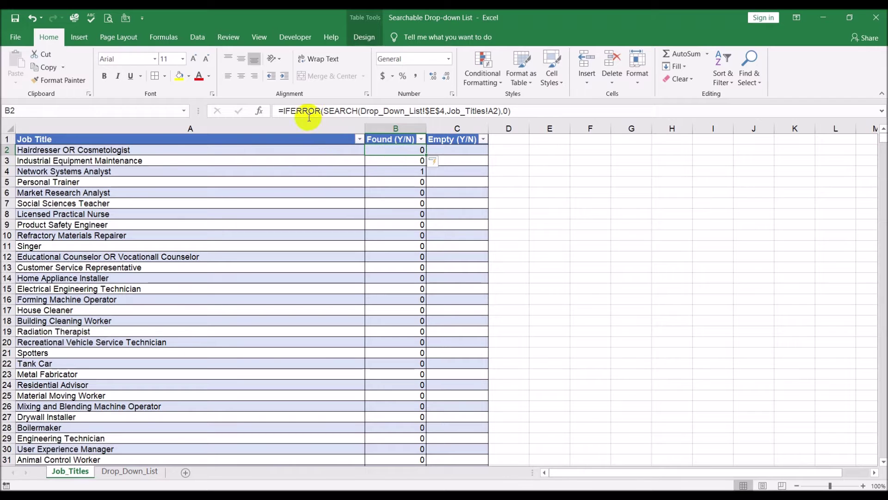
click(286, 111)
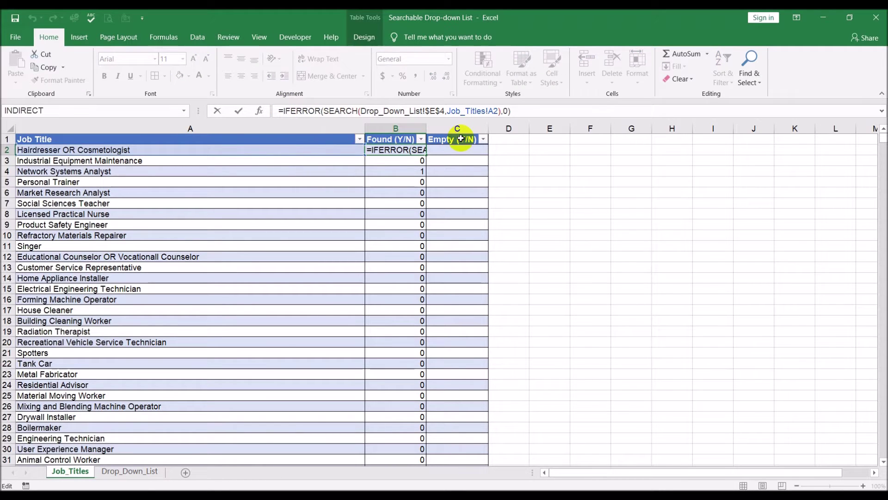
text(if()
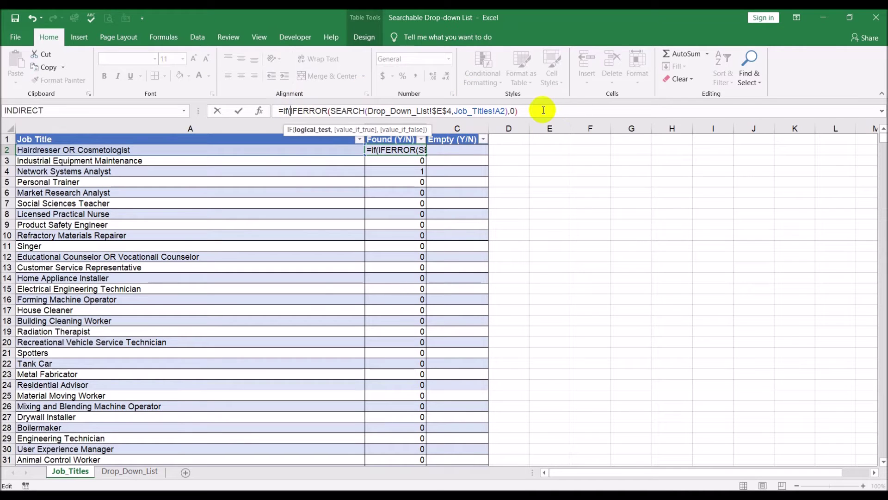
text(<>0,a2)
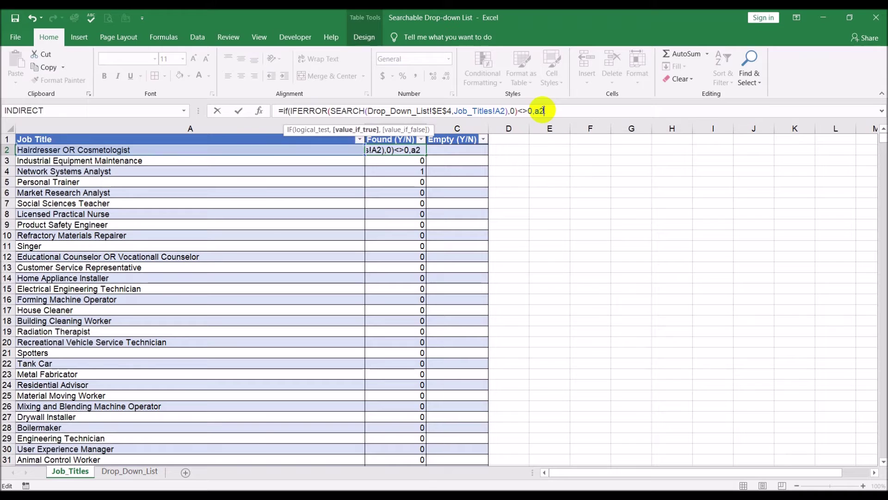
text(,""))
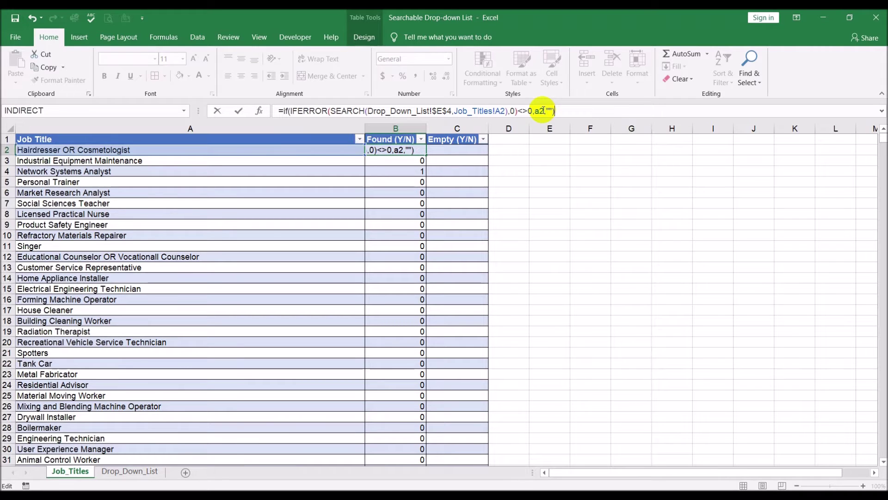
key(Return)
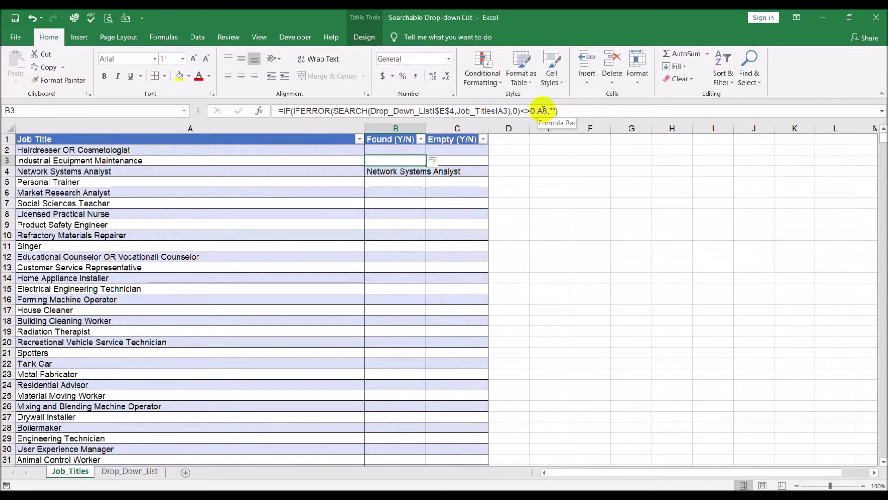
drag(426, 129, 566, 129)
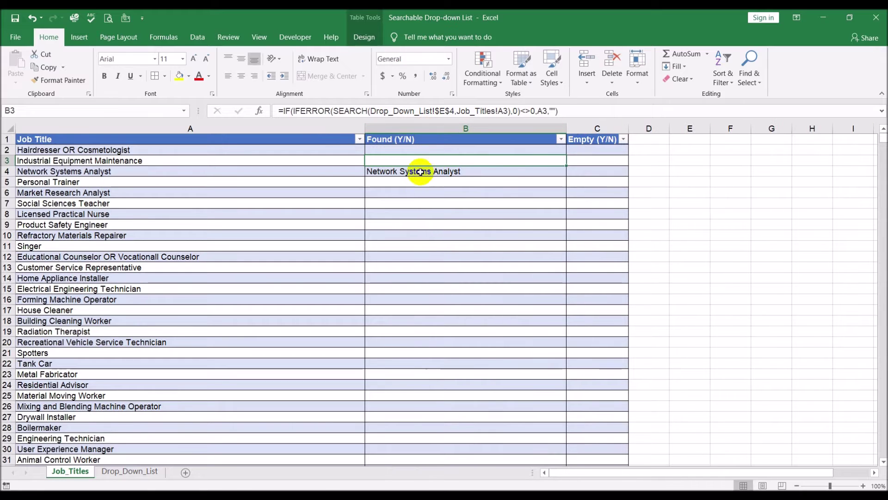
click(420, 172)
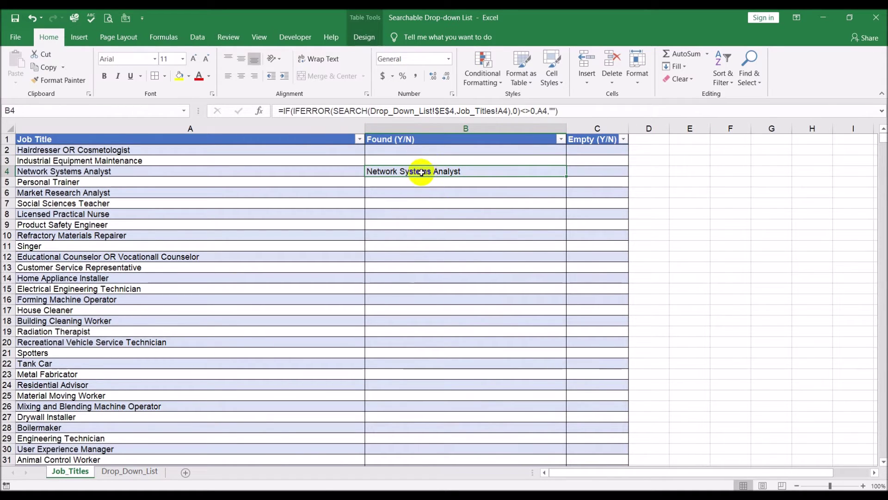
Step: Enter =IF(B2<>"","Filled","Empty") in cell C2 to fill the Empty (Y/N) column
click(575, 152)
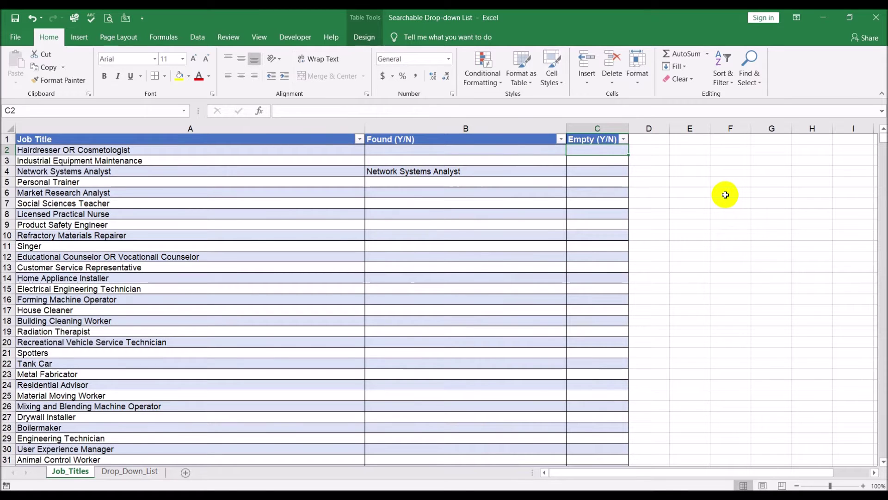
text(=if()
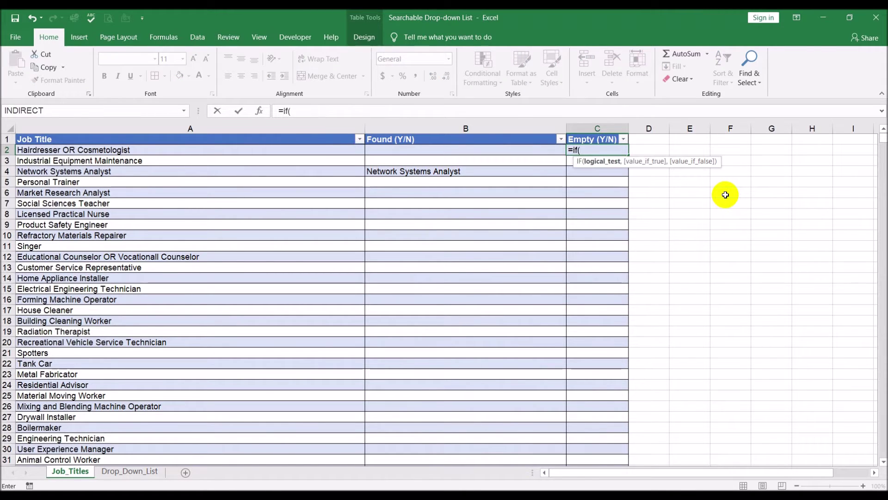
text(b2)
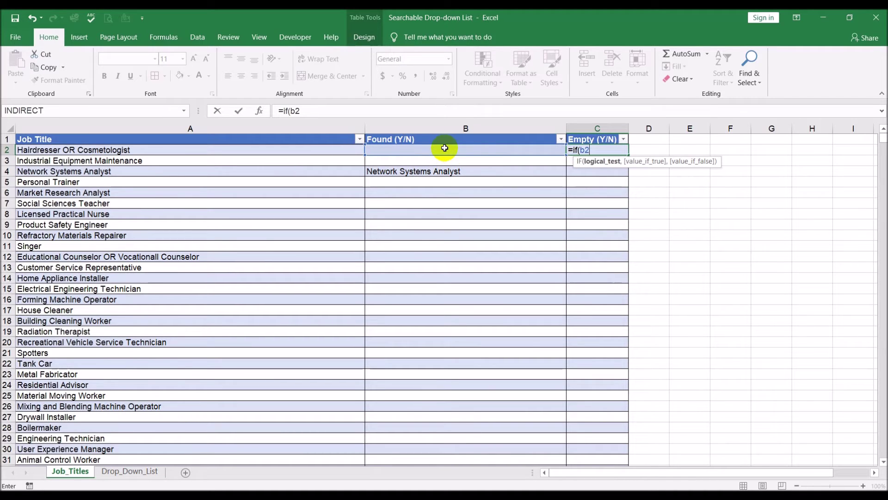
text(<>"","Fi)
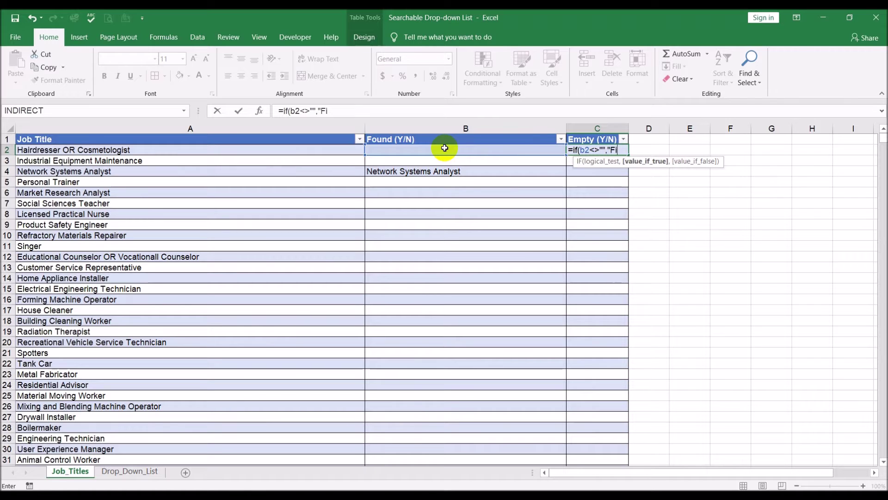
text(lled")
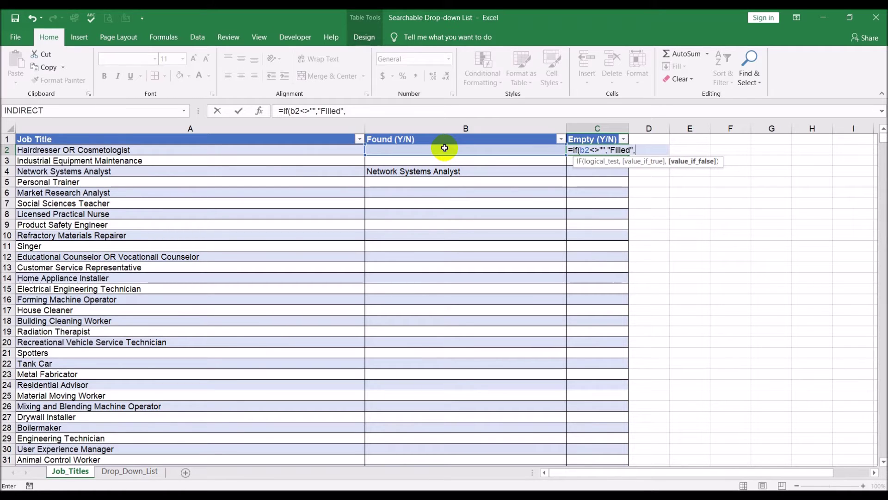
text(,"e)
key(BackSpace)
text(Empty"))
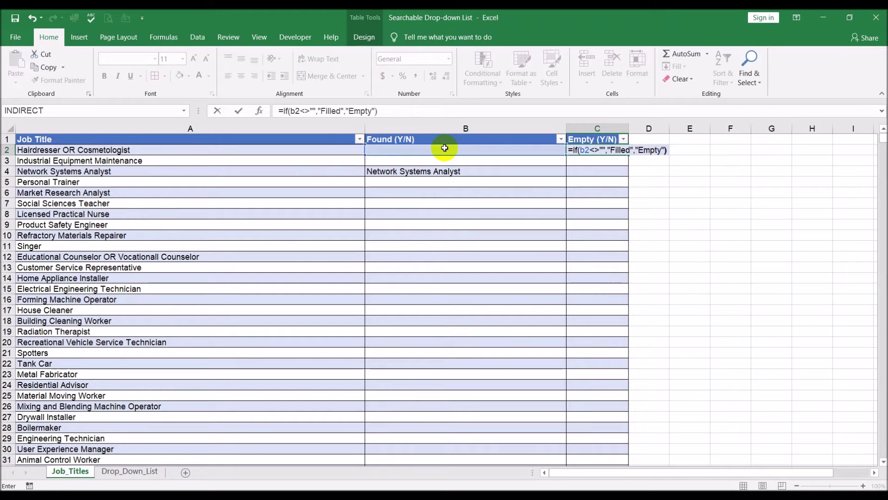
key(Return)
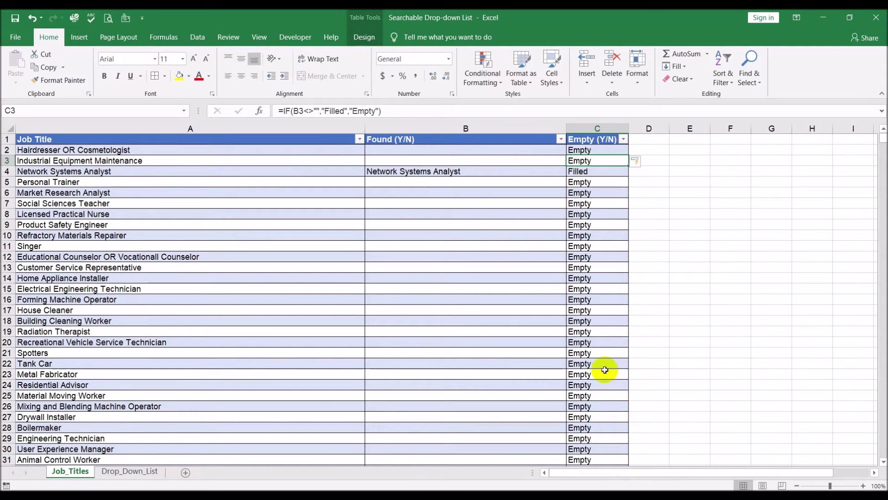
Step: Filter the Found (Y/N) column of the job titles table to exclude blanks
click(561, 140)
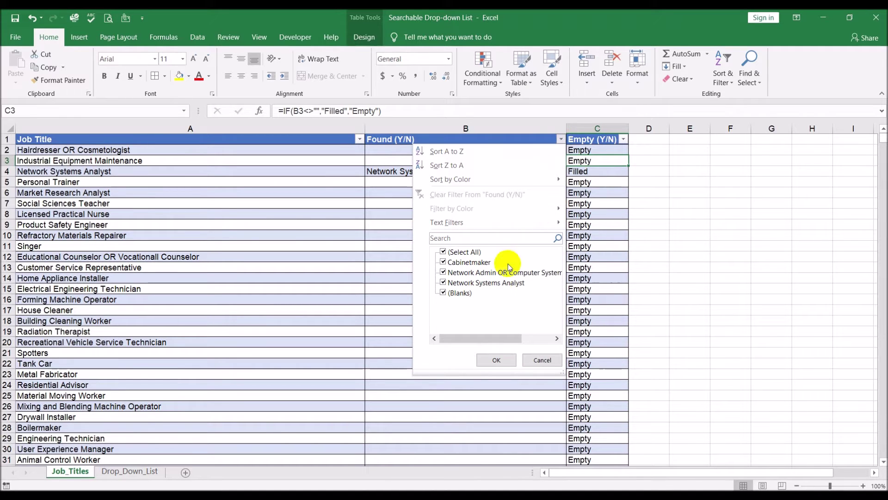
click(459, 293)
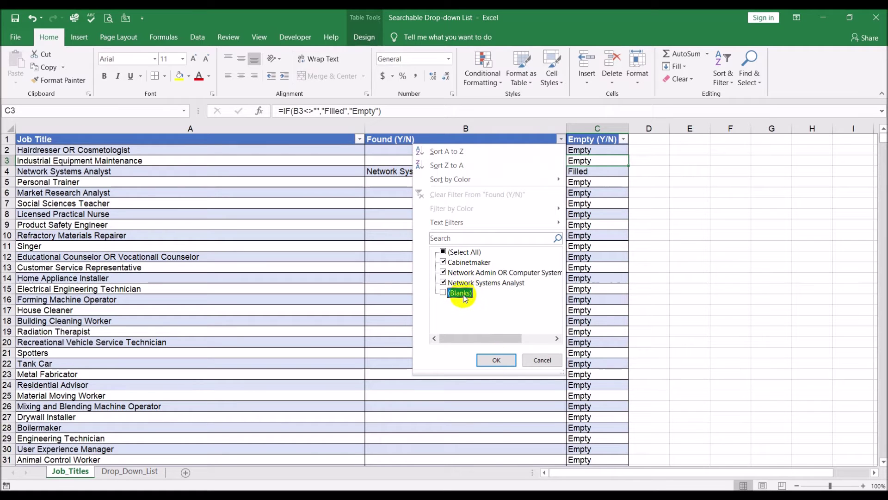
click(506, 359)
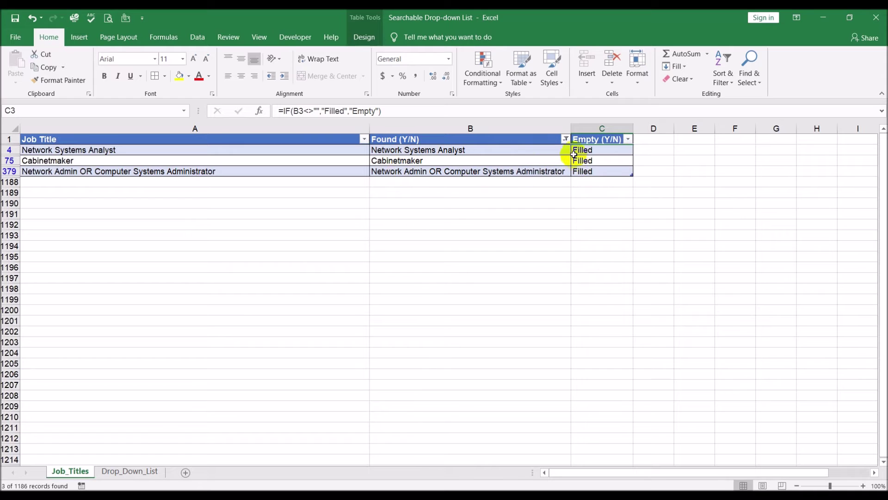
Step: Restore all rows of the job titles table by reselecting every item in the Found (Y/N) filter
click(564, 139)
click(564, 139)
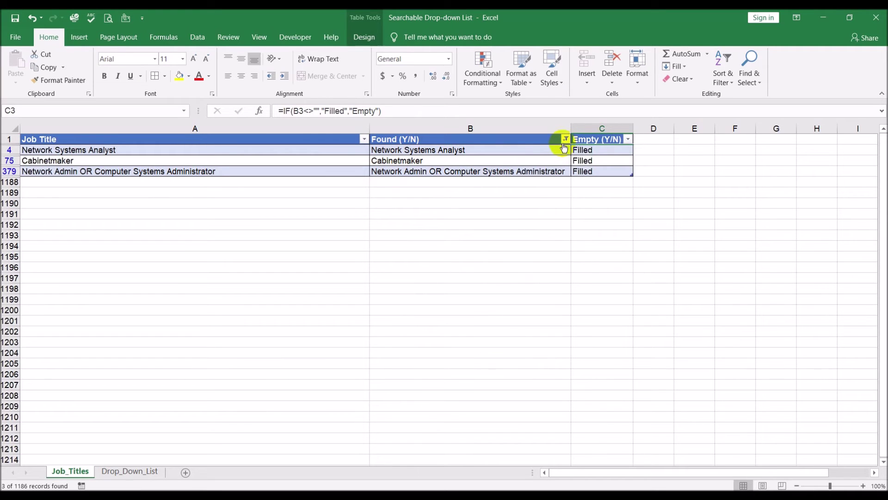
click(564, 139)
click(458, 252)
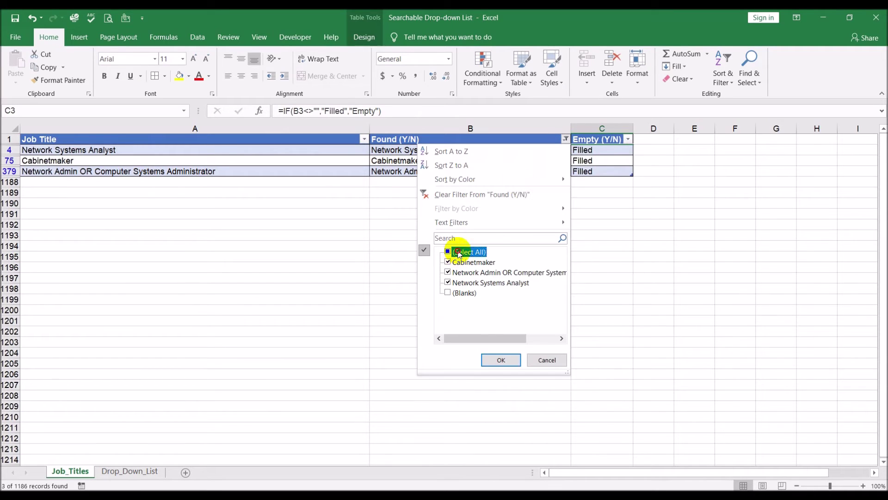
click(499, 361)
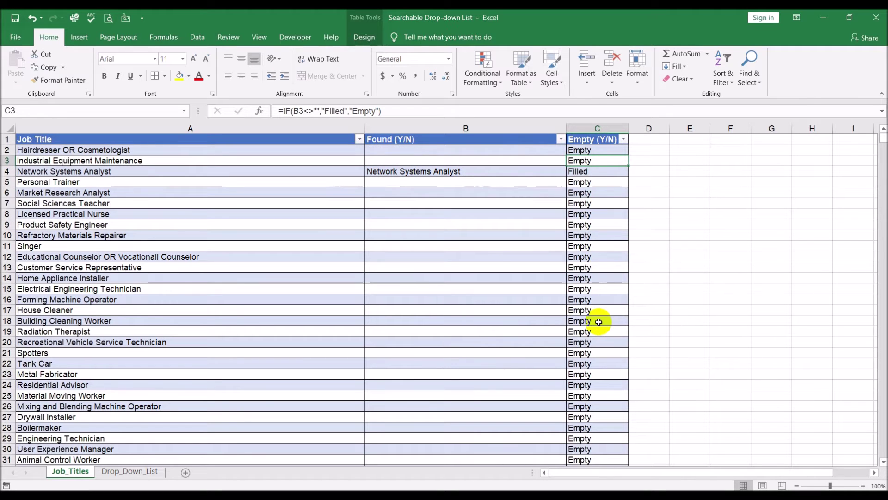
Step: Examine the Found (Y/N) and Empty (Y/N) columns and their formulas against the search text in cell E4 of the Drop_Down_List sheet
scroll(598, 321, down, 12)
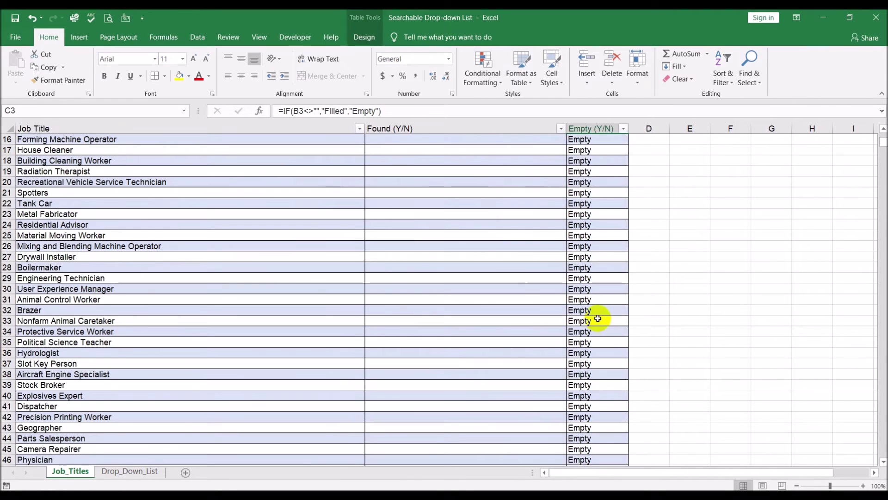
scroll(600, 315, up, 12)
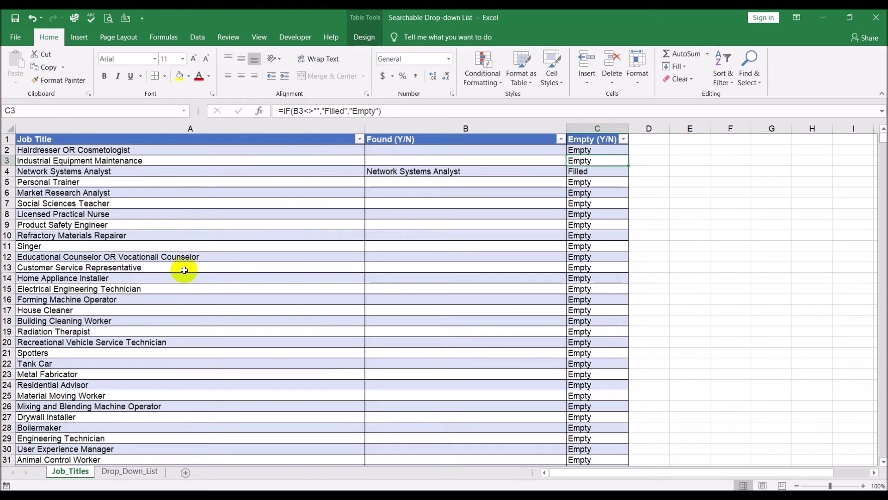
click(447, 173)
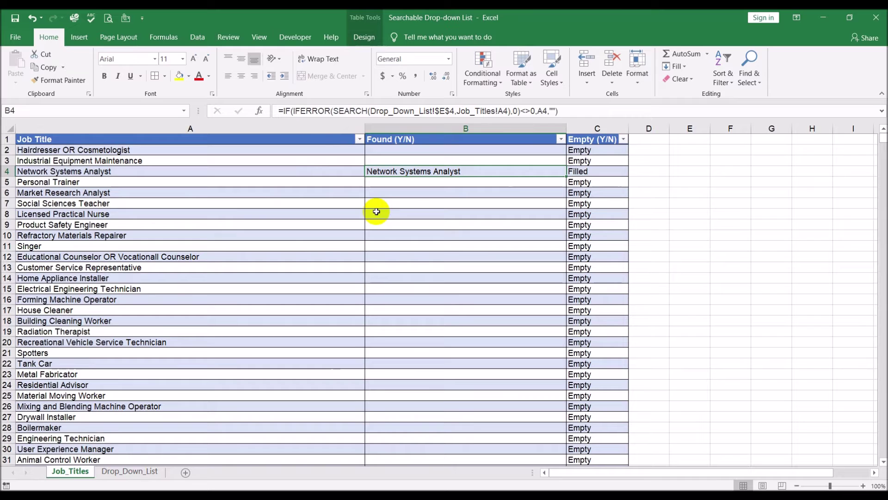
click(130, 471)
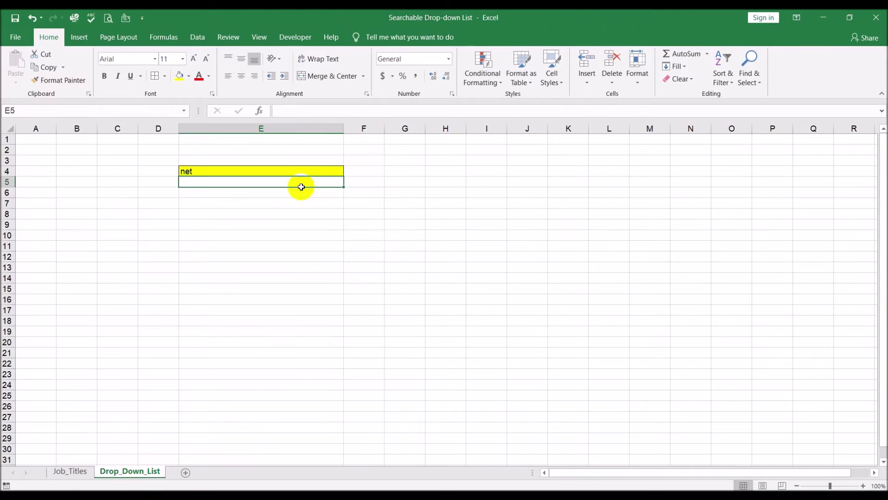
click(298, 172)
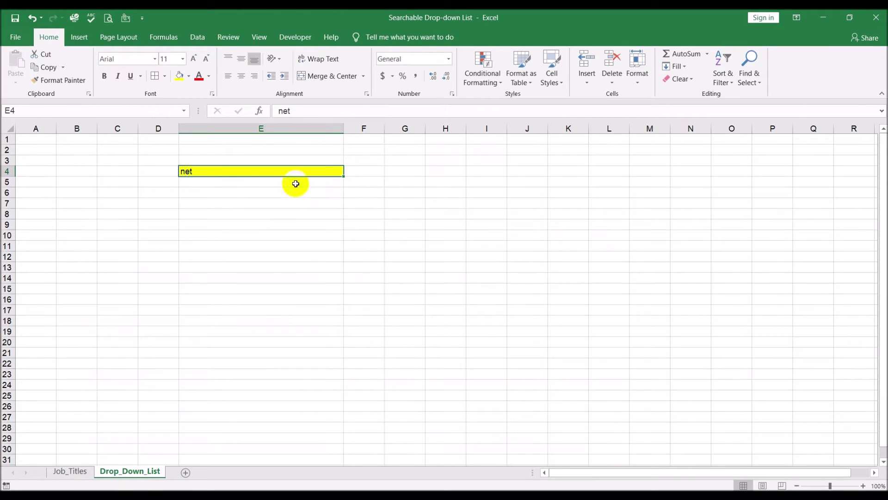
click(79, 470)
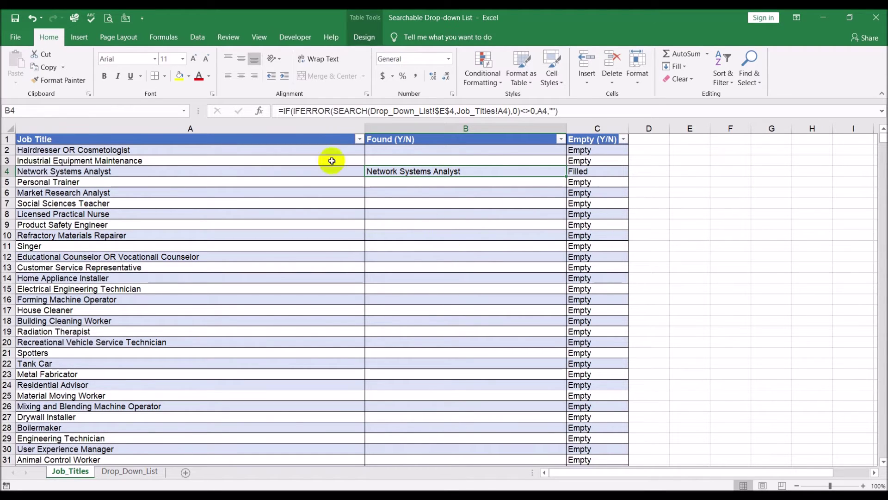
click(415, 270)
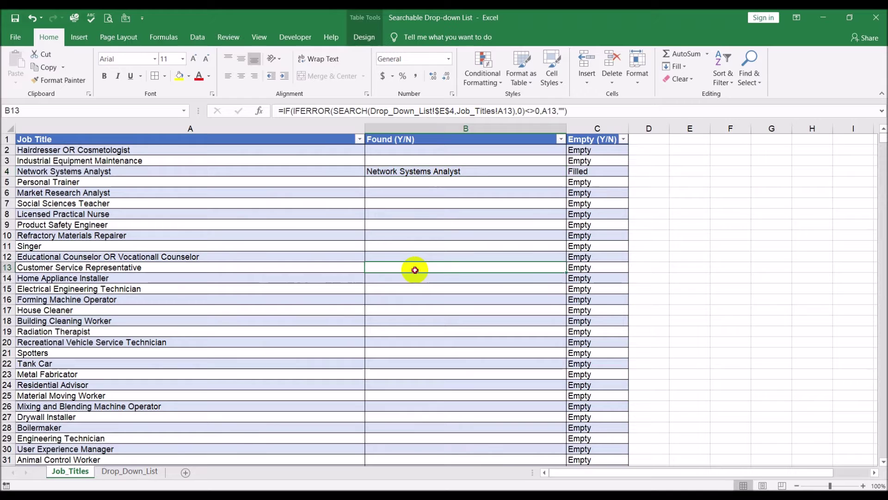
click(309, 223)
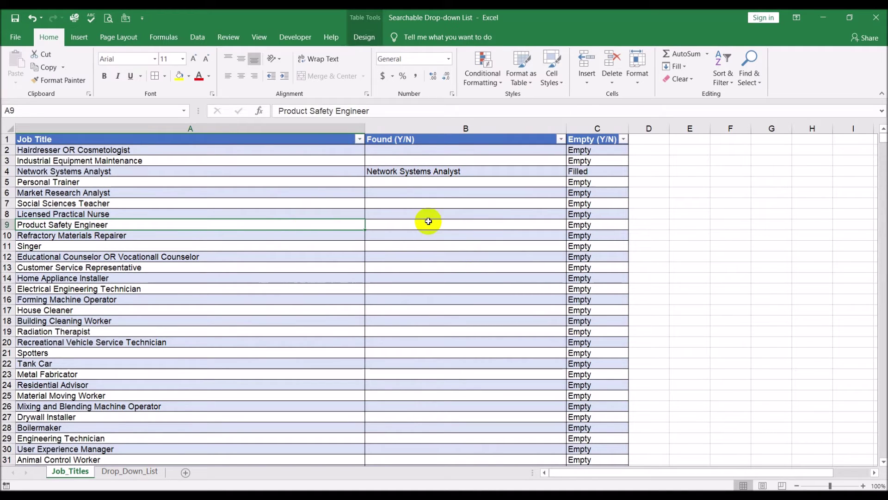
click(408, 224)
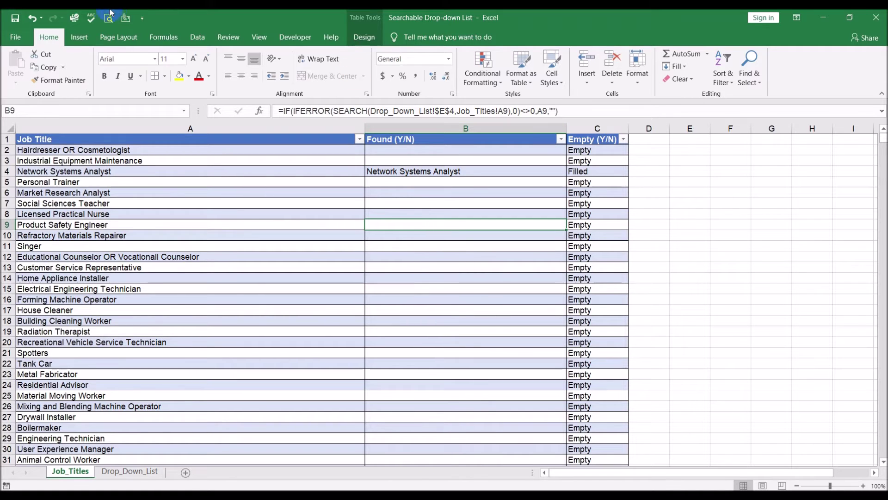
Step: Create a PivotTable from Table1 on the existing worksheet at Job_Titles!$E$2
click(80, 41)
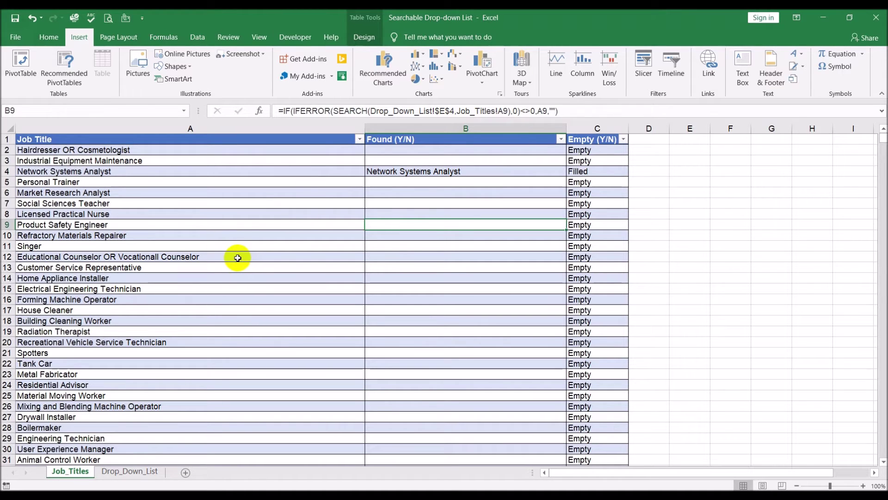
click(11, 69)
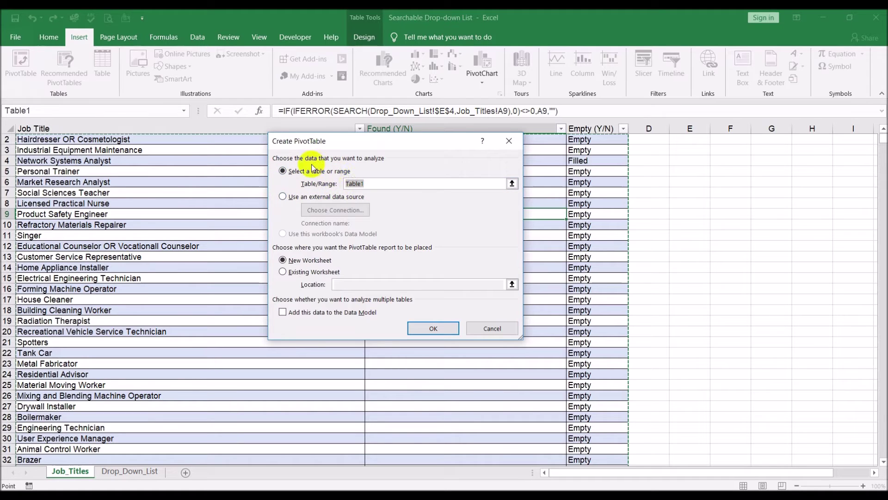
click(296, 271)
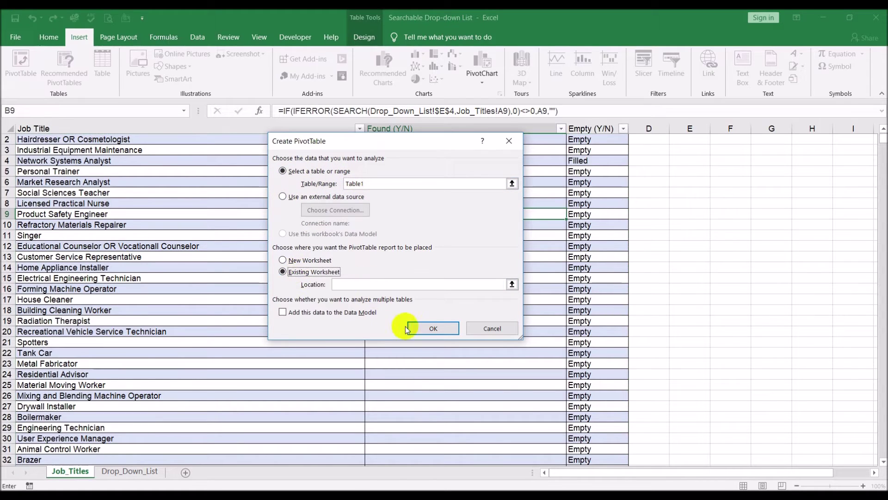
click(398, 285)
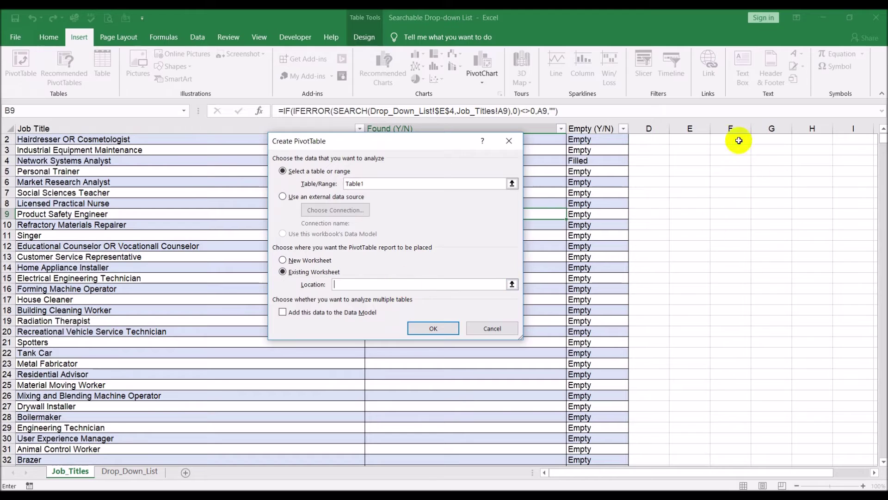
click(694, 138)
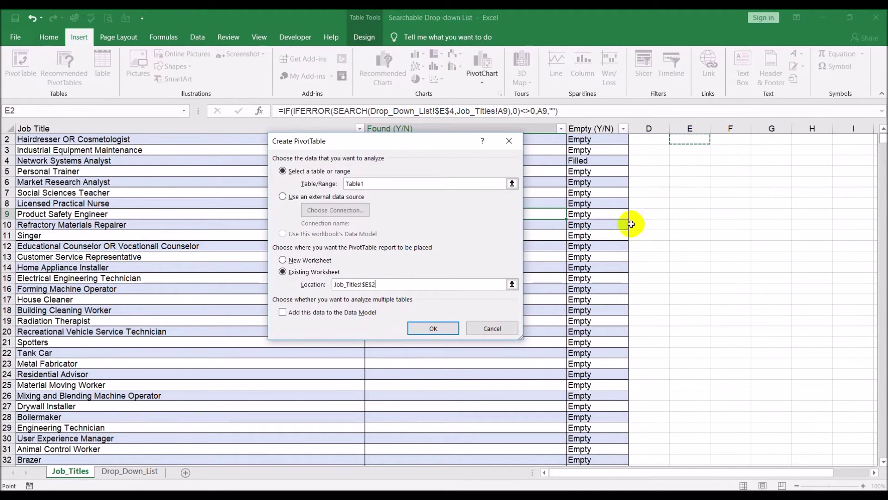
click(448, 329)
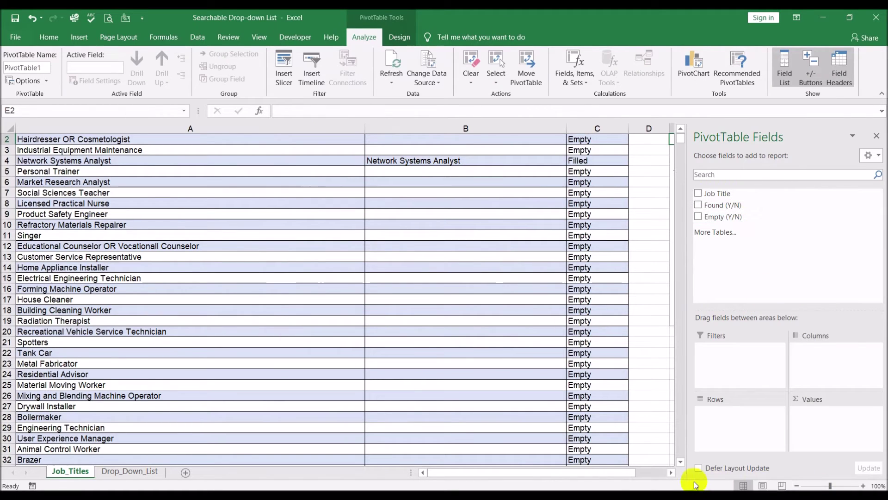
Step: Add Found (Y/N) to the PivotTable's rows and Empty (Y/N) to its filters, and close the field list
drag(613, 476, 645, 472)
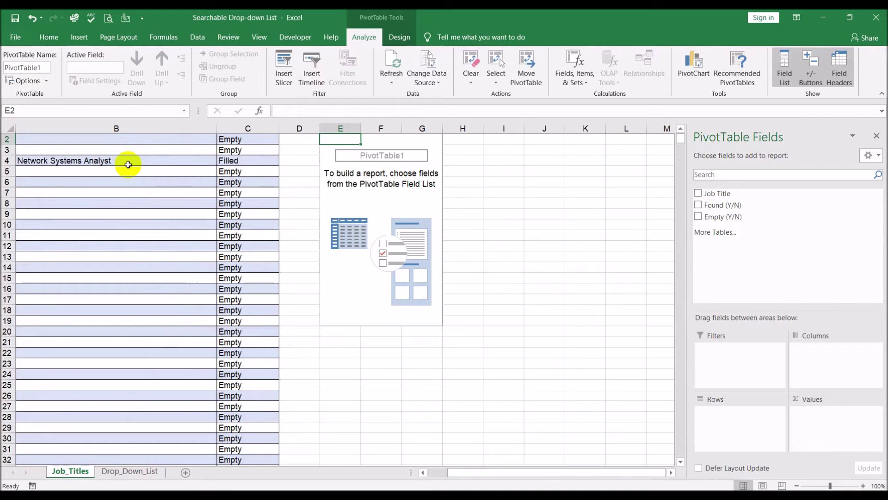
scroll(128, 163, up, 1)
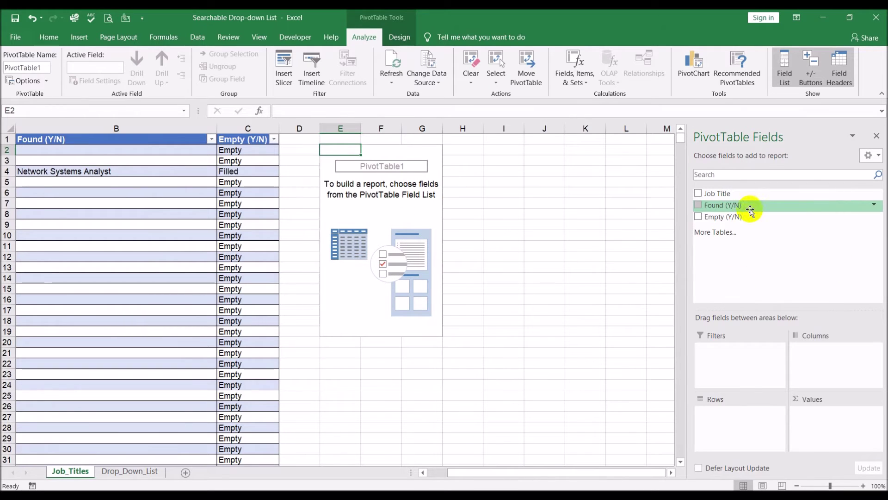
drag(734, 205, 724, 426)
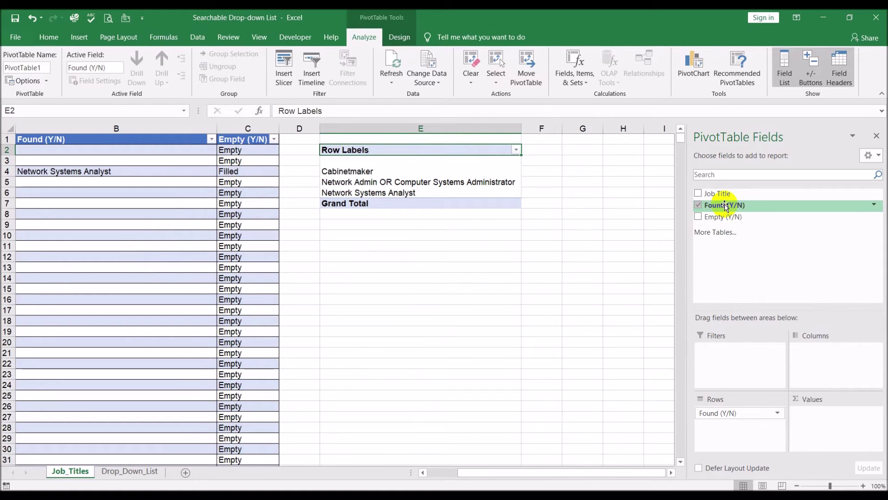
drag(724, 217, 726, 367)
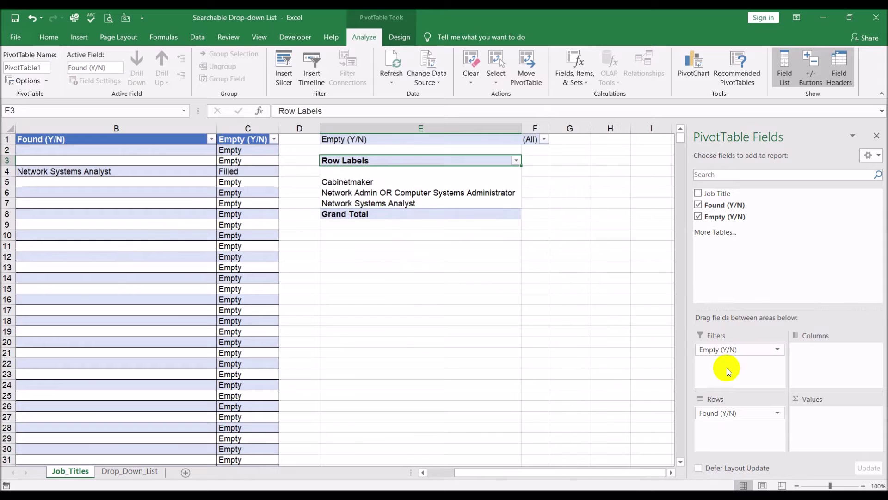
click(877, 135)
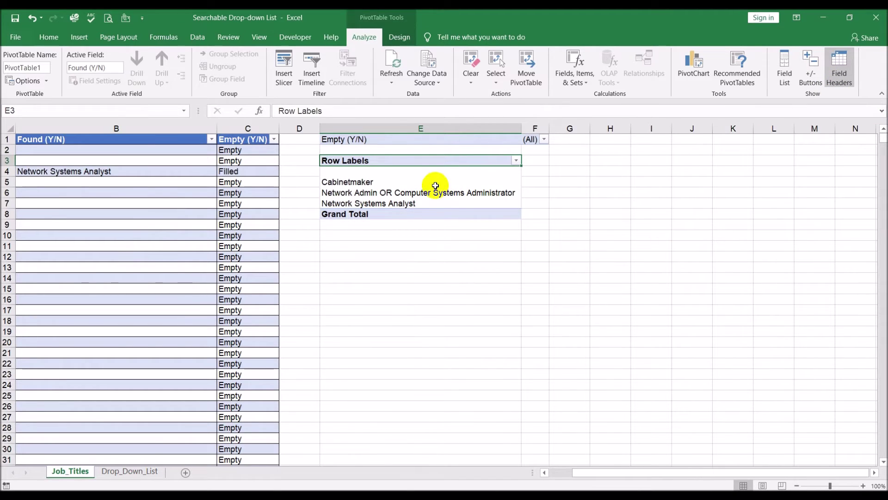
Step: Turn off the PivotTable's grand totals for rows and columns and set its subtotals to not show
click(397, 37)
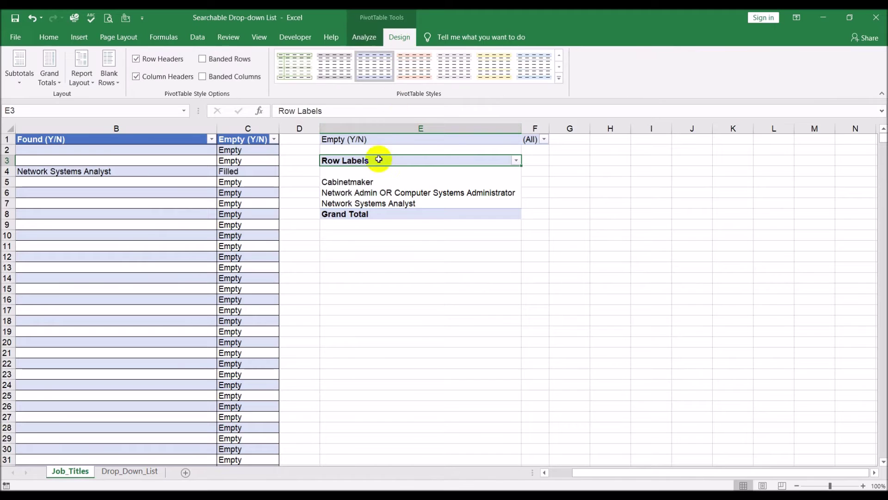
click(60, 82)
click(64, 101)
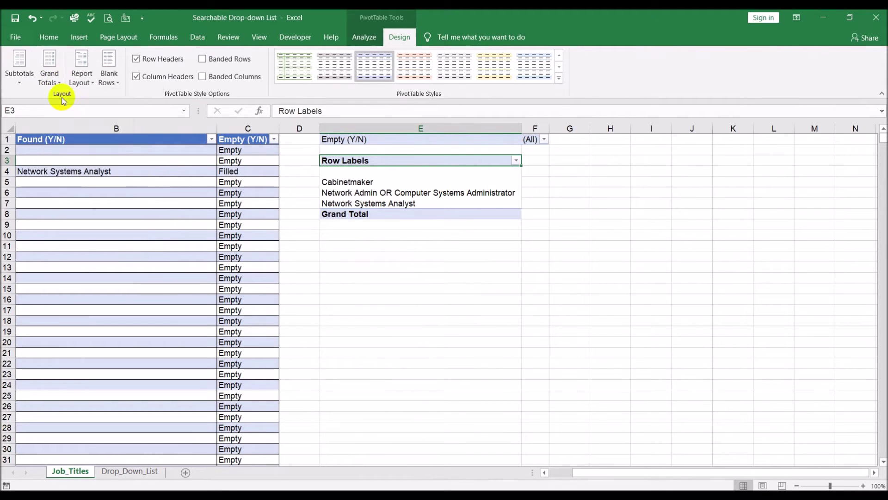
click(18, 83)
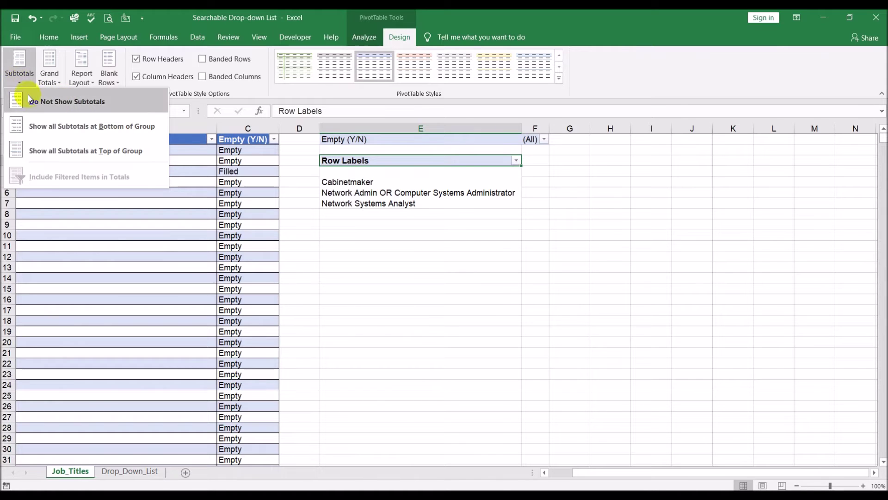
click(27, 95)
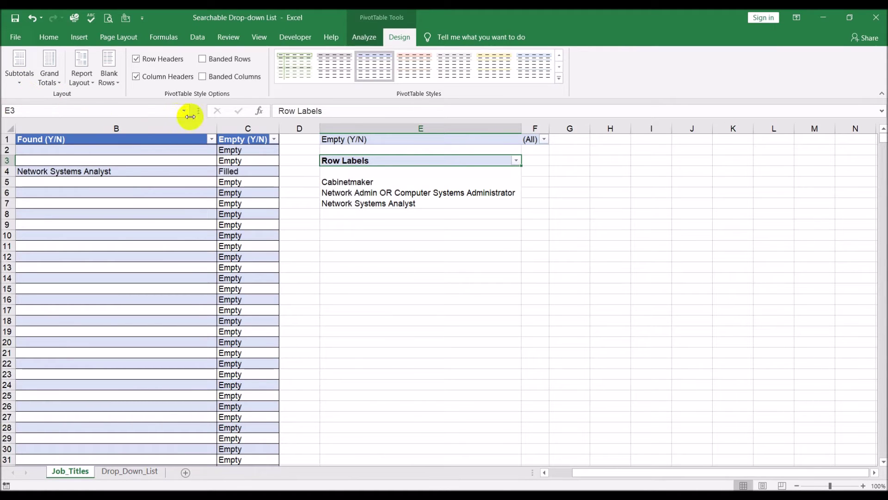
Step: Show the PivotTable in tabular form and apply the plain first style without shading or bold headers
click(81, 78)
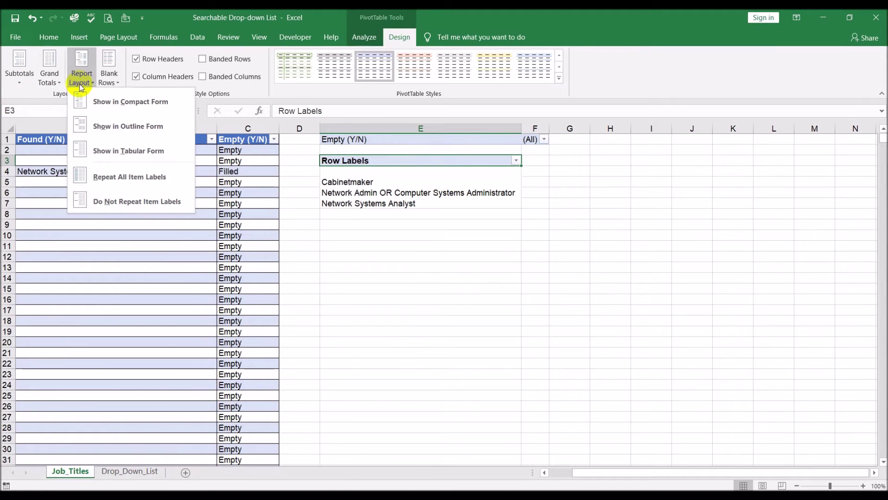
click(95, 150)
click(560, 55)
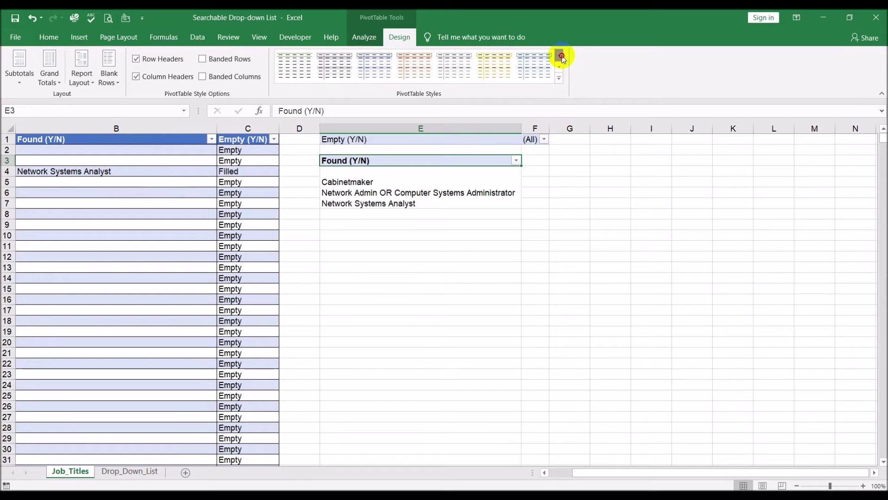
click(296, 73)
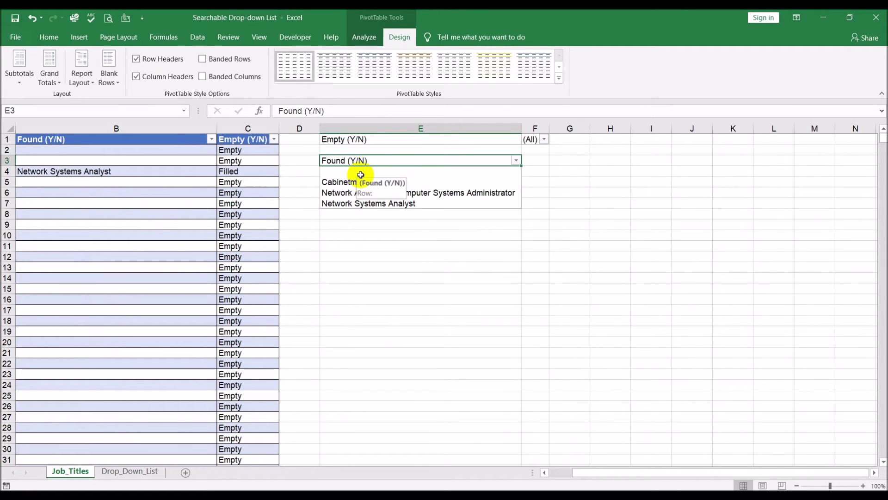
Step: Filter the PivotTable's Empty (Y/N) field to exclude Empty and keep Filled, and sort Found (Y/N) from A to Z
click(544, 140)
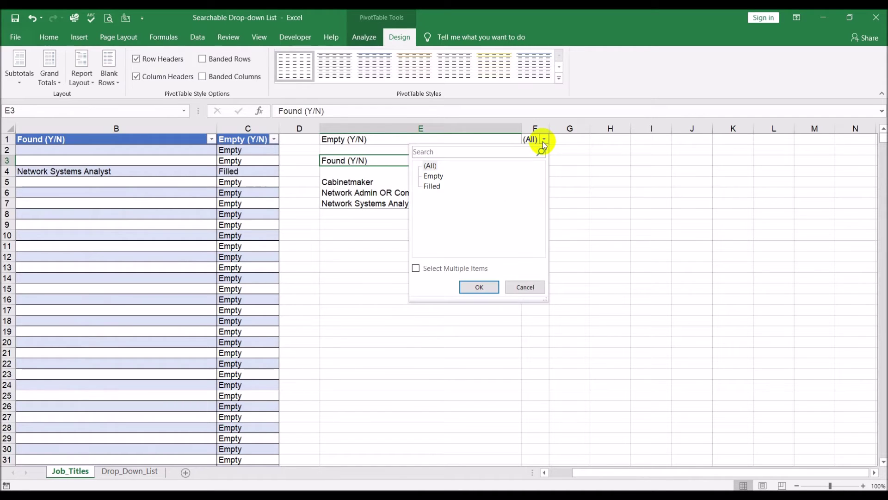
click(418, 267)
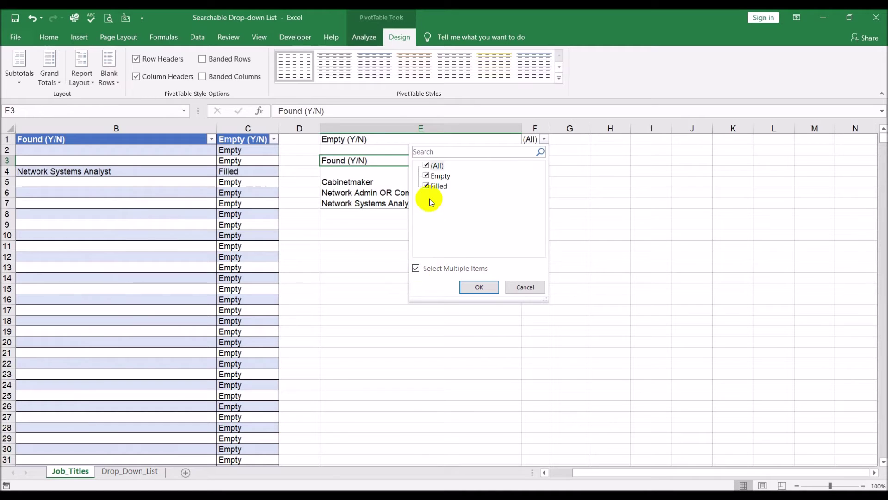
click(426, 176)
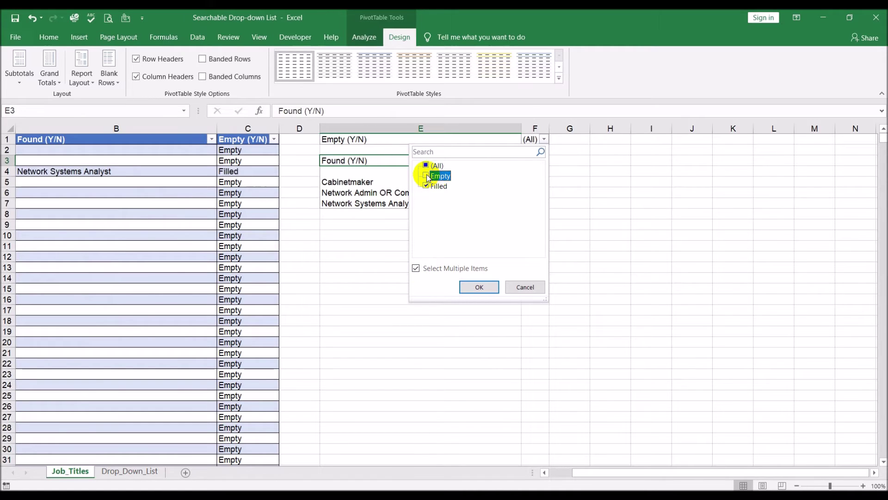
click(473, 287)
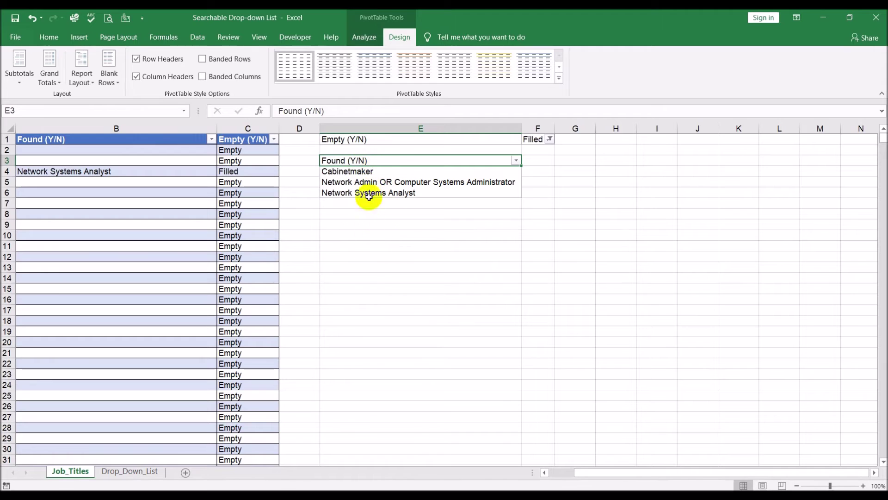
click(515, 161)
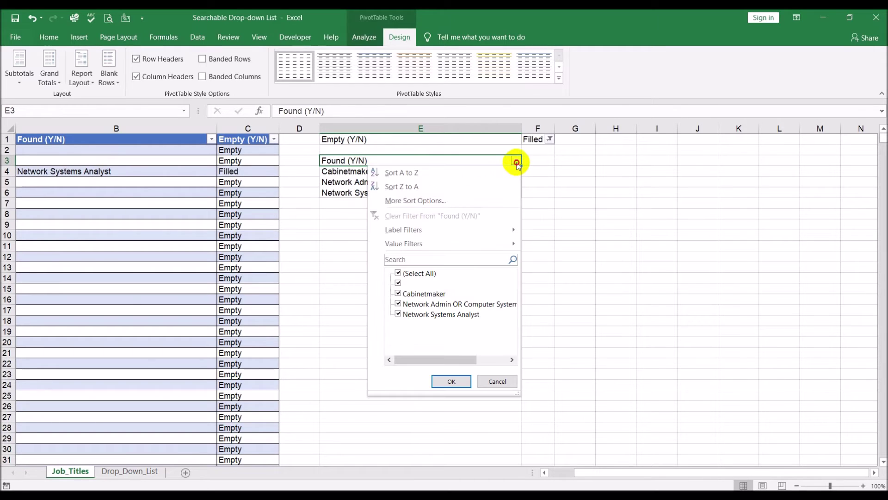
click(490, 173)
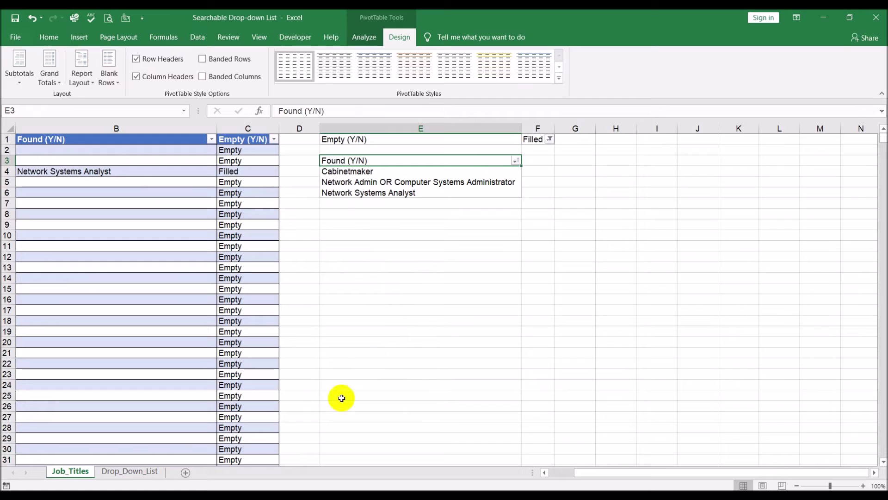
Step: Enter the search word metal in cell E4 of the Drop_Down_List sheet
drag(737, 471, 619, 466)
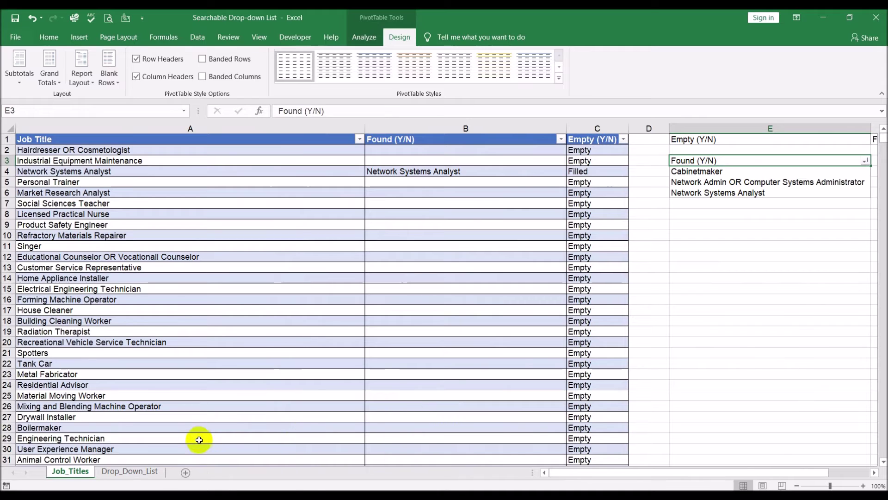
click(736, 184)
click(129, 471)
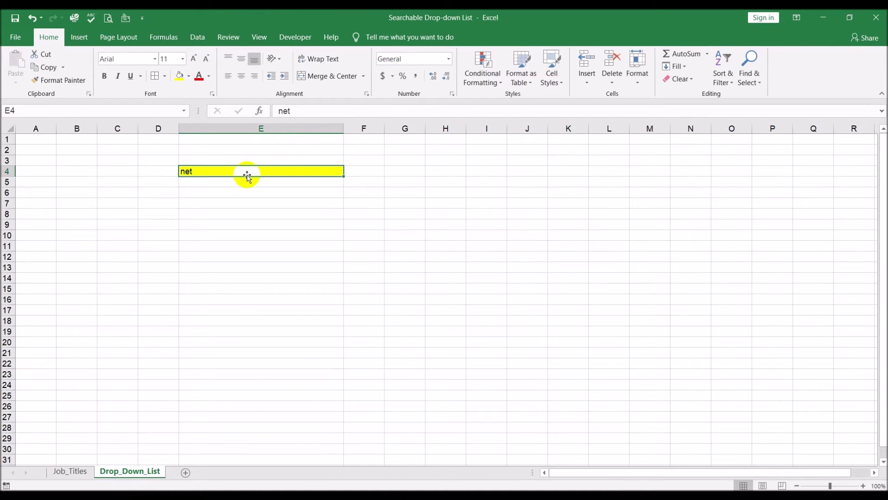
key(BackSpace)
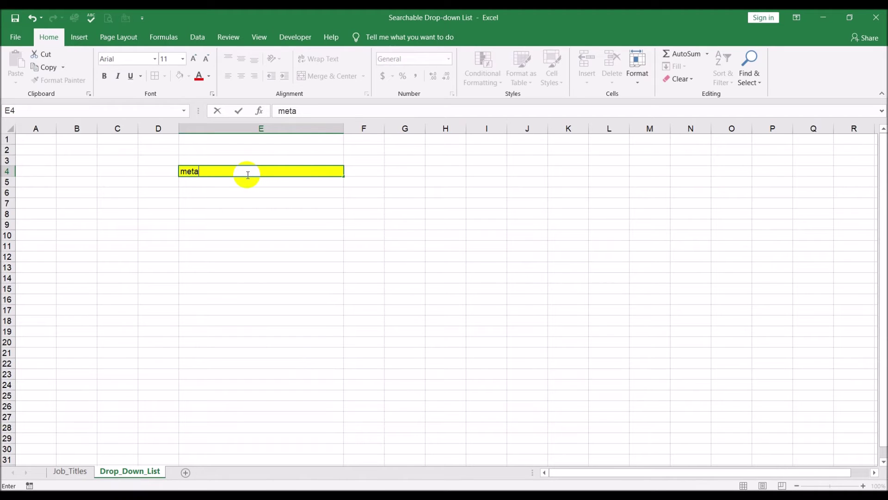
key(Return)
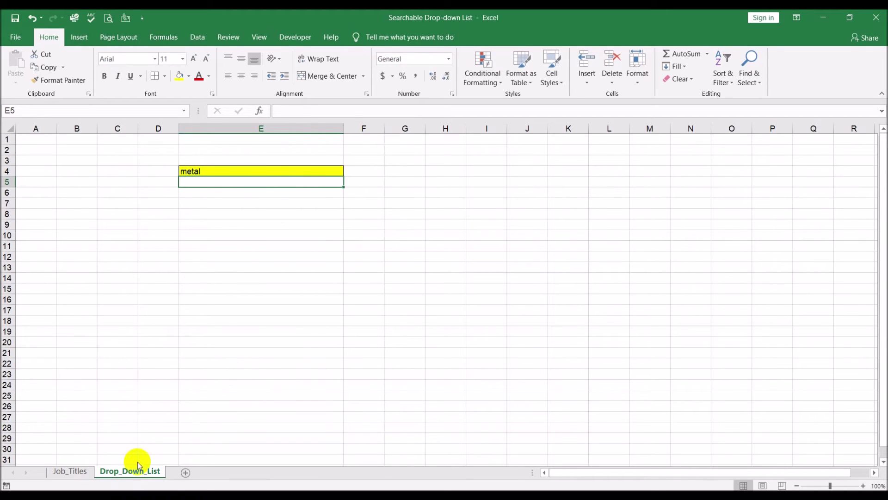
Step: Refresh the PivotTable on the Job_Titles sheet to list the job titles matching the new search word
click(70, 472)
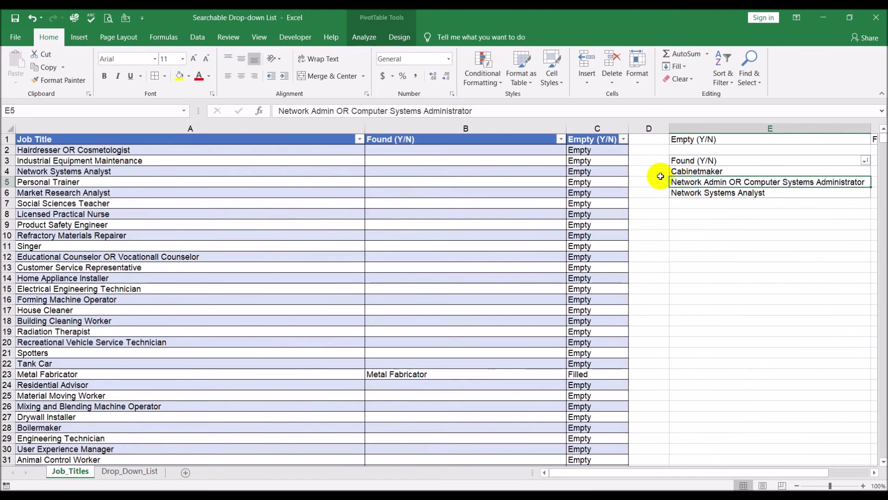
right_click(735, 186)
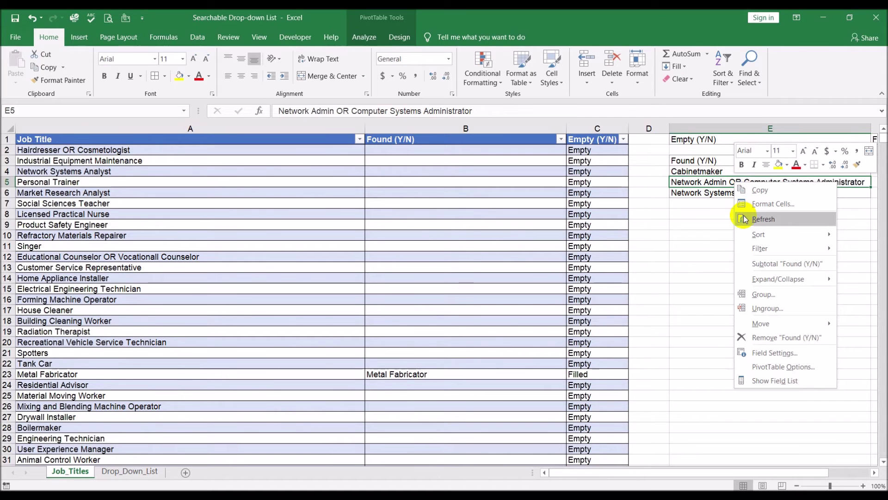
click(755, 221)
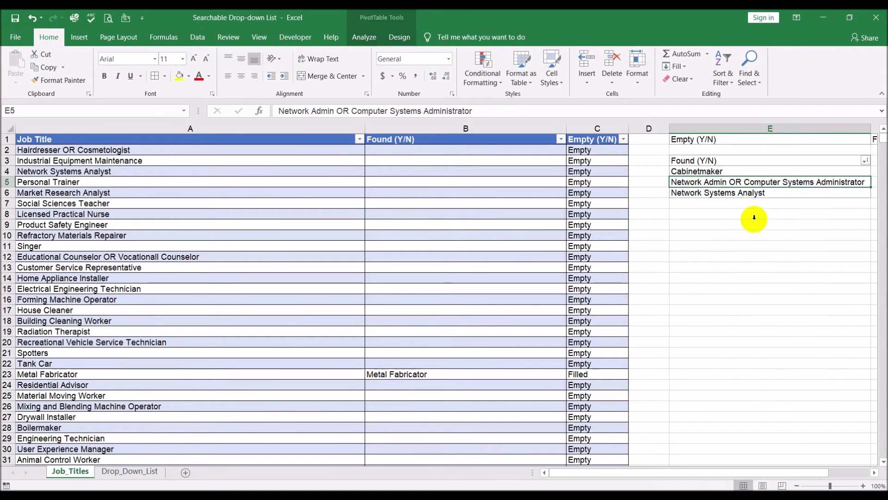
click(746, 301)
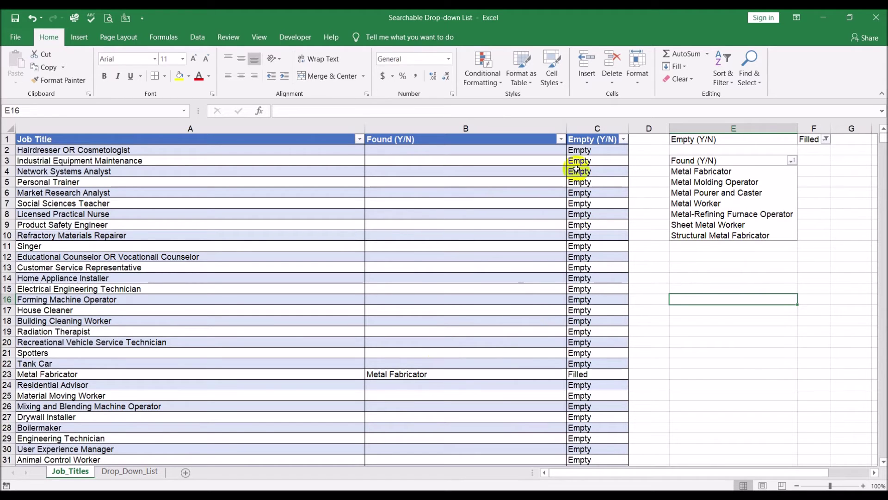
Step: Open the Visual Basic code module of the Drop_Down_List sheet and insert a Worksheet_SelectionChange event procedure
click(131, 474)
click(364, 267)
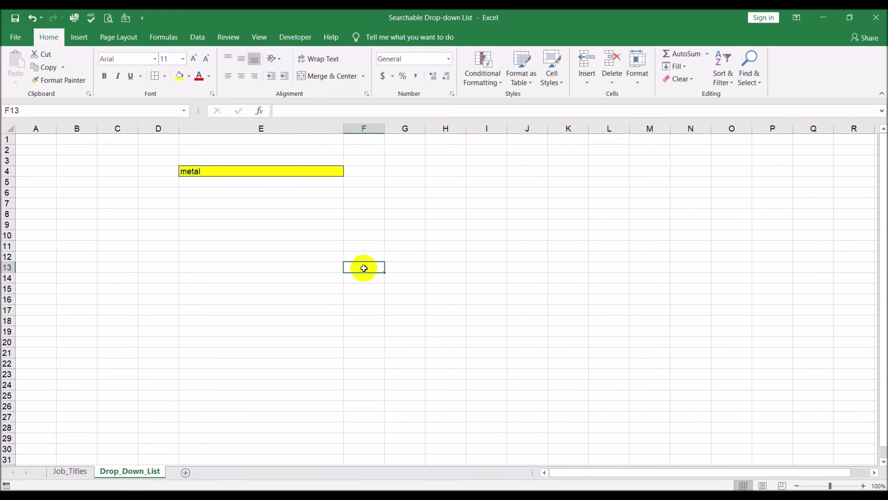
click(287, 40)
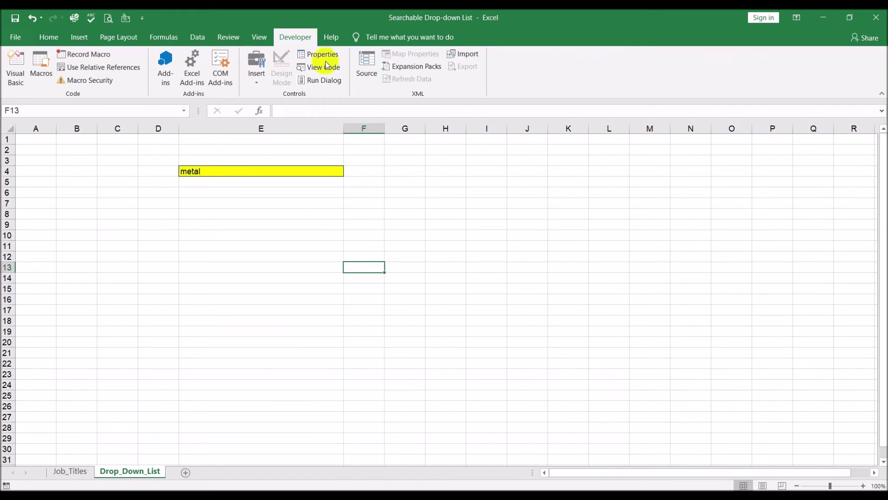
click(14, 68)
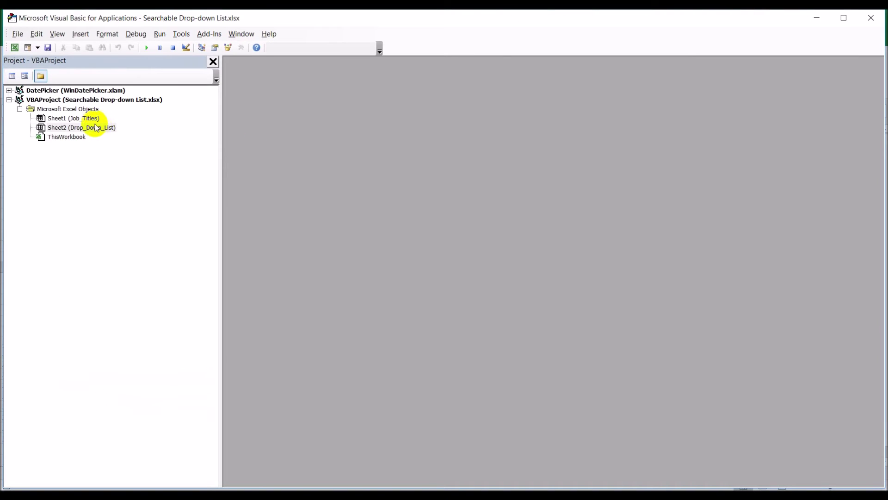
double_click(93, 130)
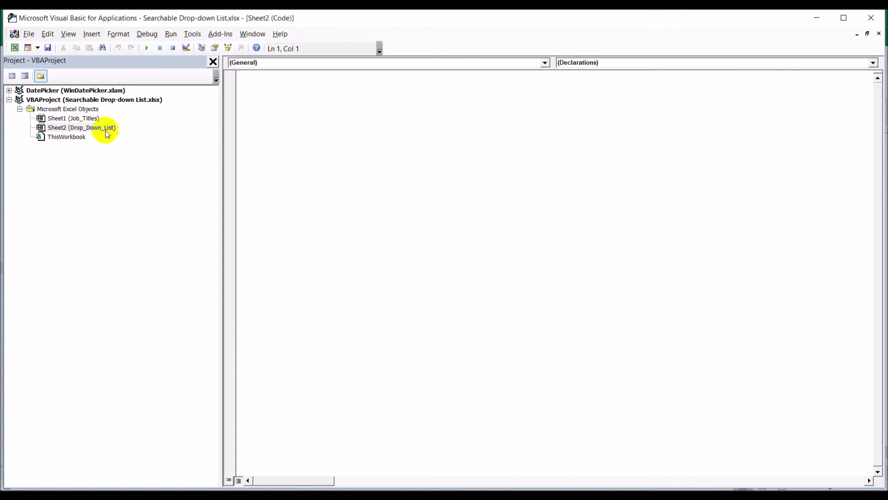
click(545, 63)
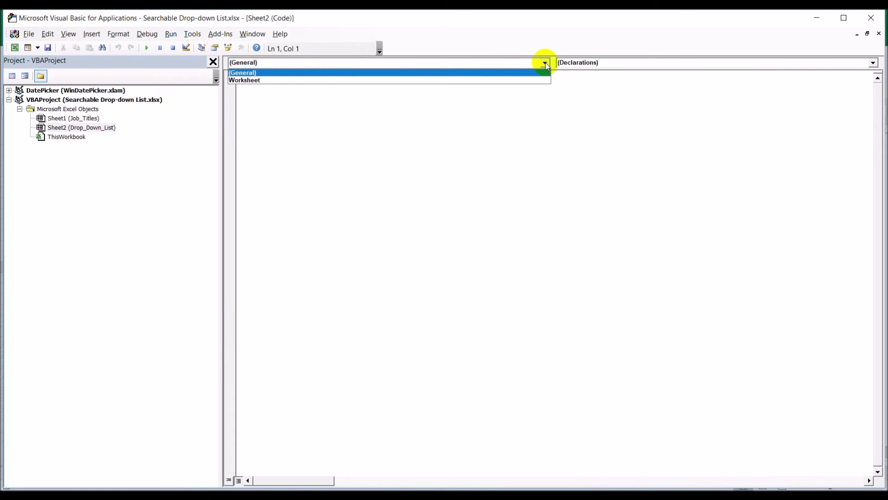
click(513, 80)
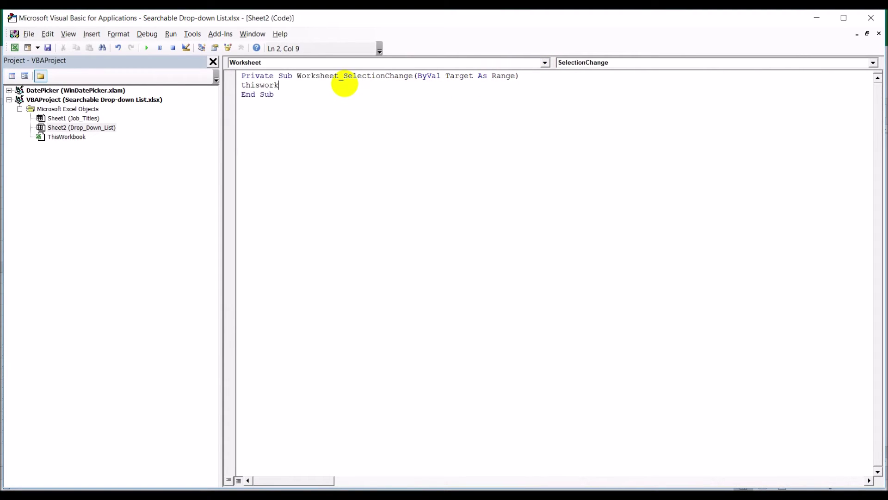
Step: Add the line thisworkbook.RefreshAll to the SelectionChange procedure and close the Visual Basic editor
text(thisworkbook.)
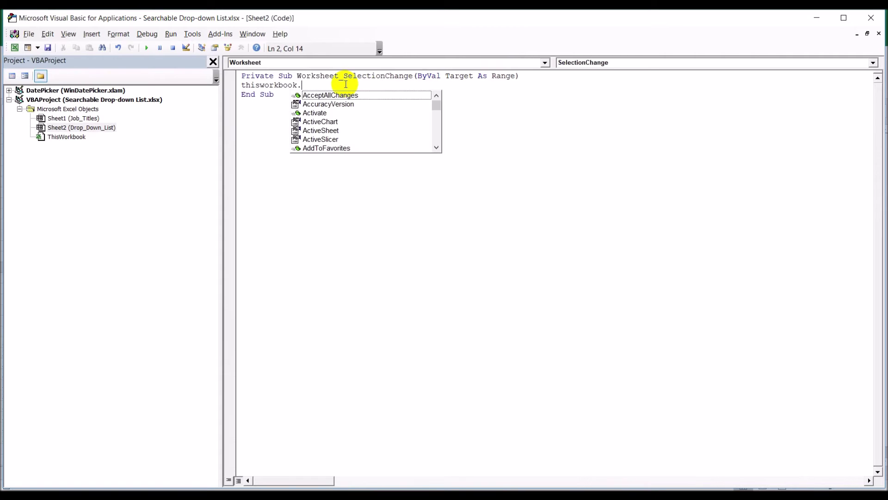
text(Refr)
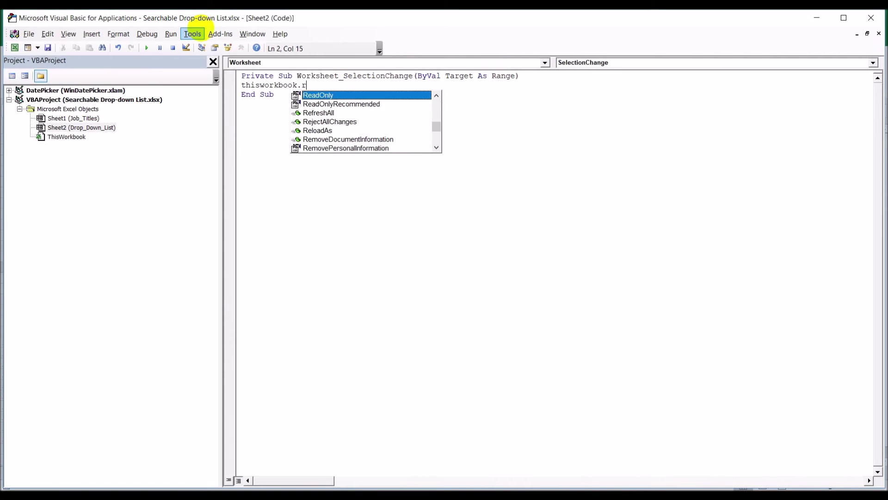
text(e)
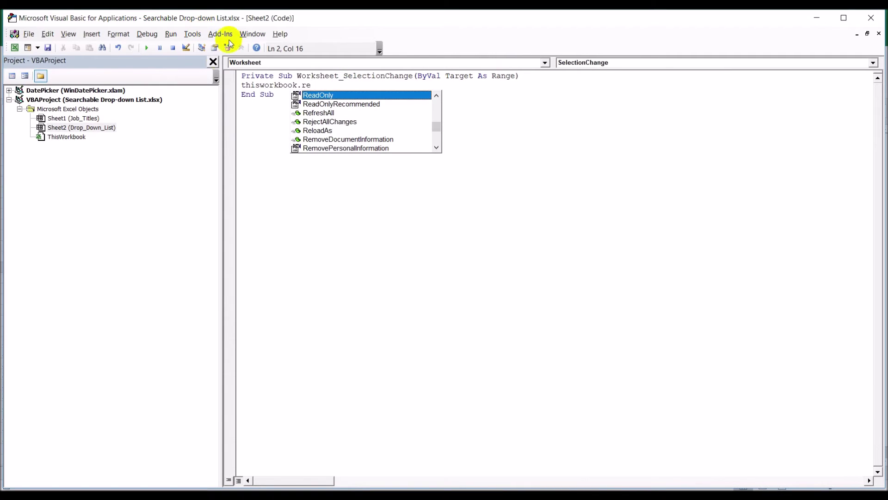
double_click(344, 112)
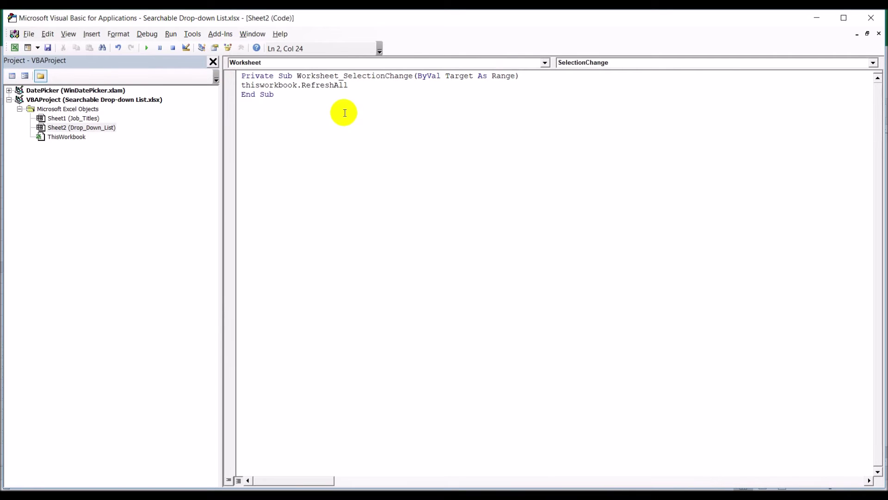
click(870, 17)
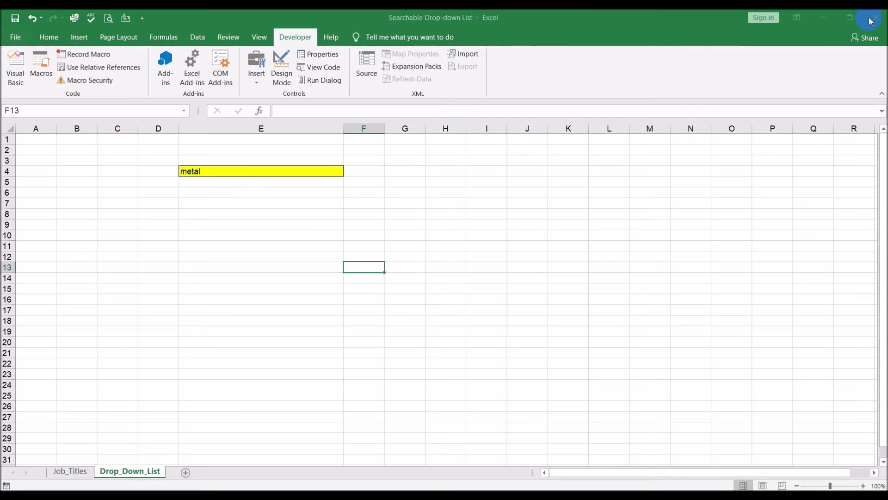
Step: Save the workbook as an Excel Macro-Enabled Workbook named Searchable Drop-down List in the Searchable Drop-down List folder
click(16, 38)
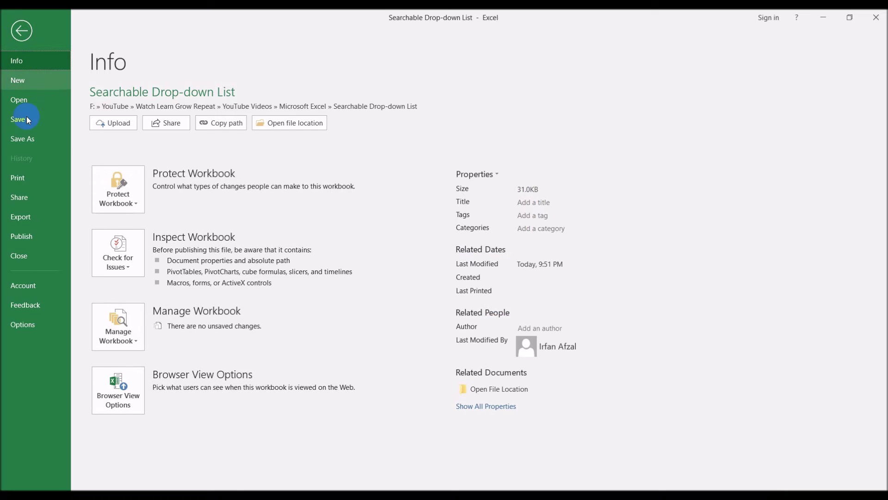
click(27, 138)
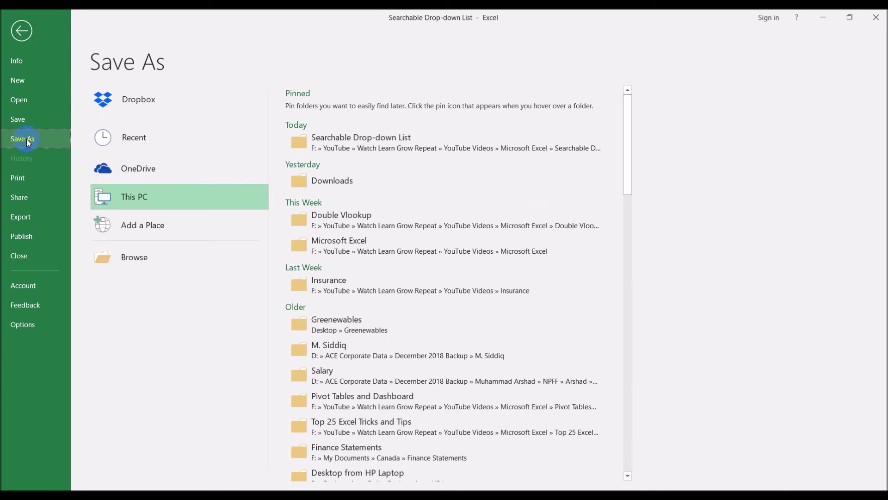
click(332, 154)
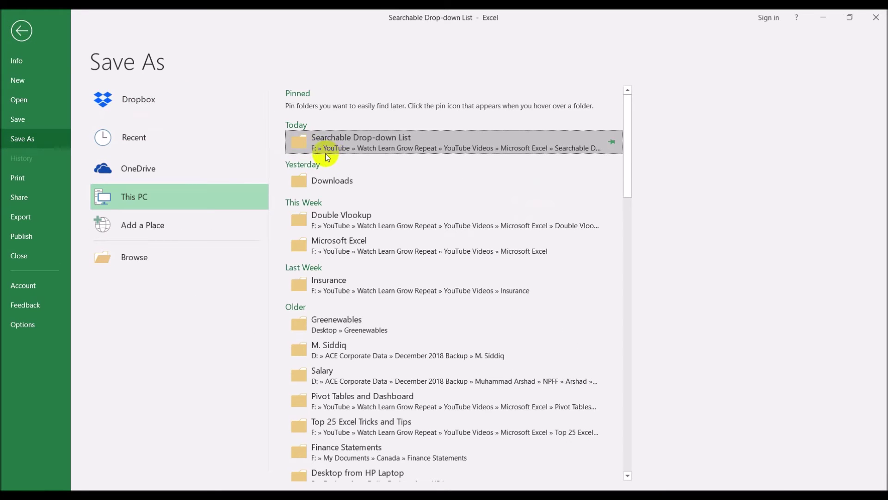
click(327, 147)
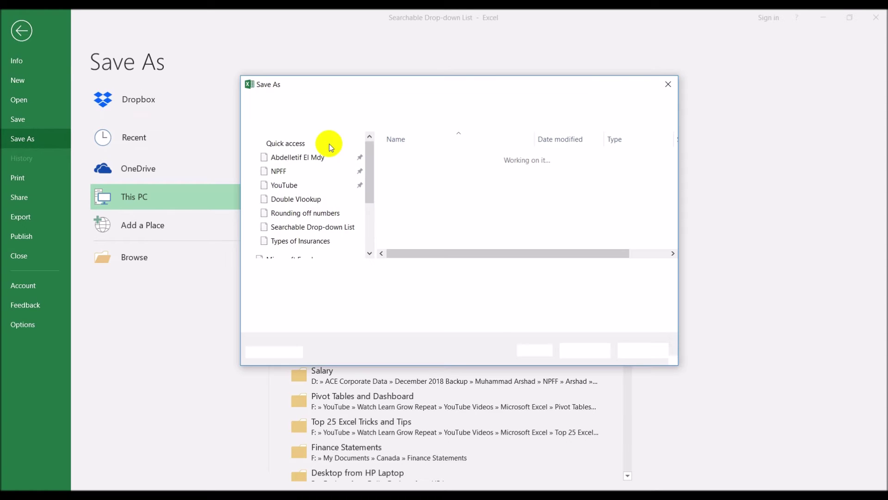
click(409, 291)
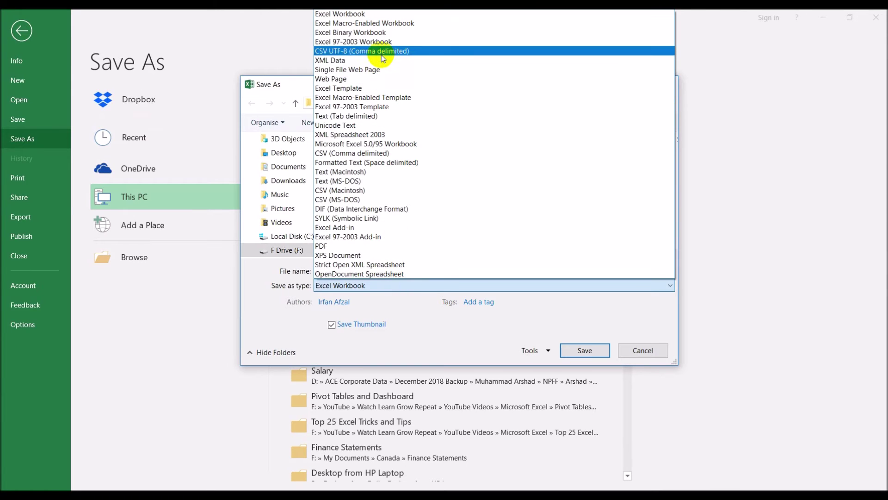
click(387, 22)
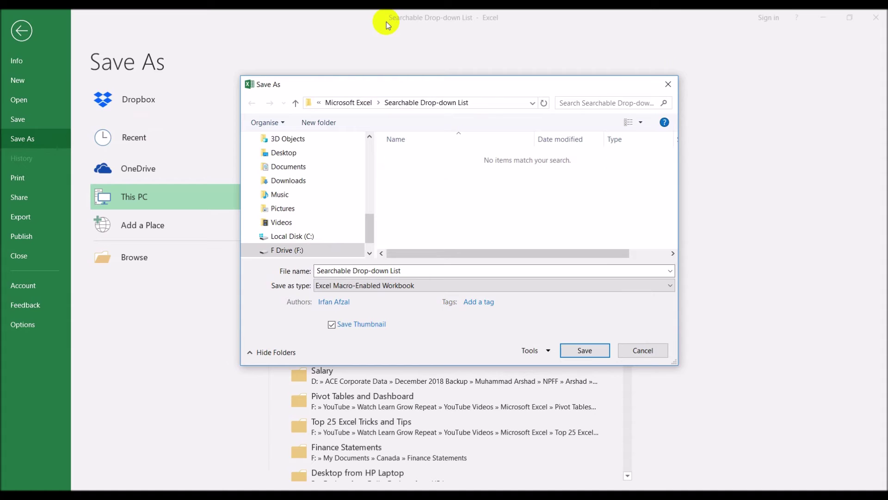
click(585, 351)
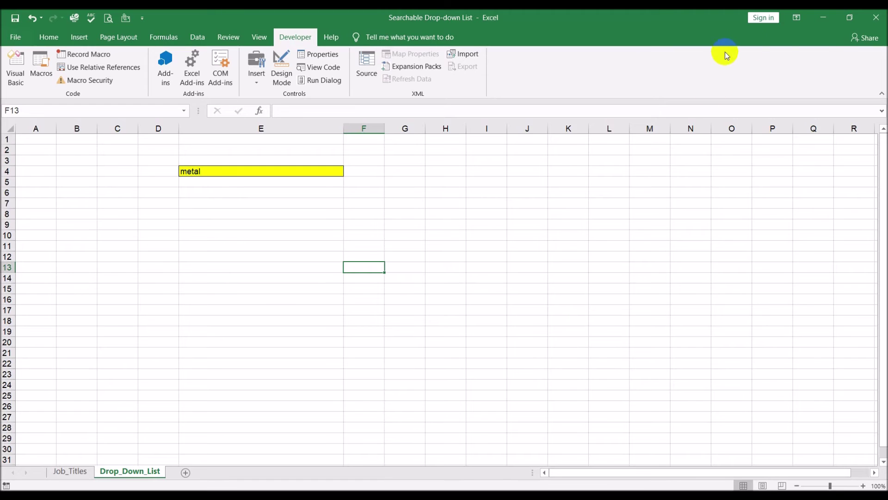
Step: Close the workbook, and widen the File Explorer window and its Type column to show the full file types
click(876, 18)
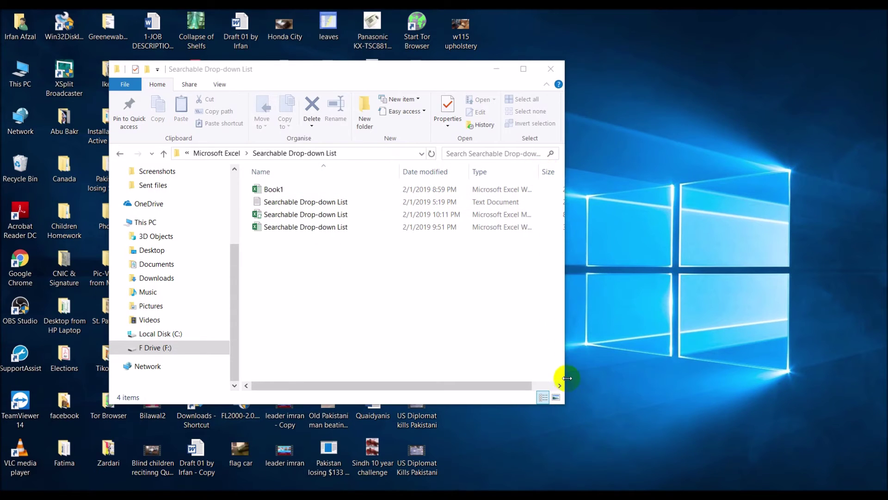
drag(565, 376, 766, 368)
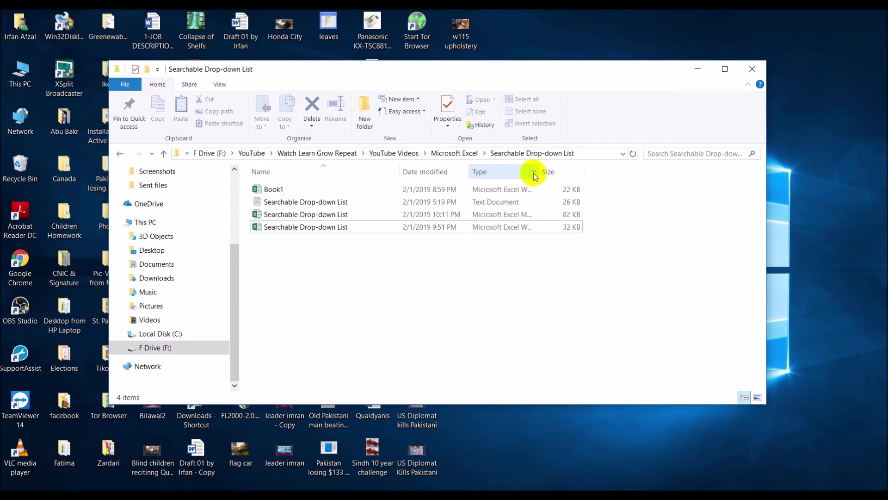
drag(539, 172, 610, 172)
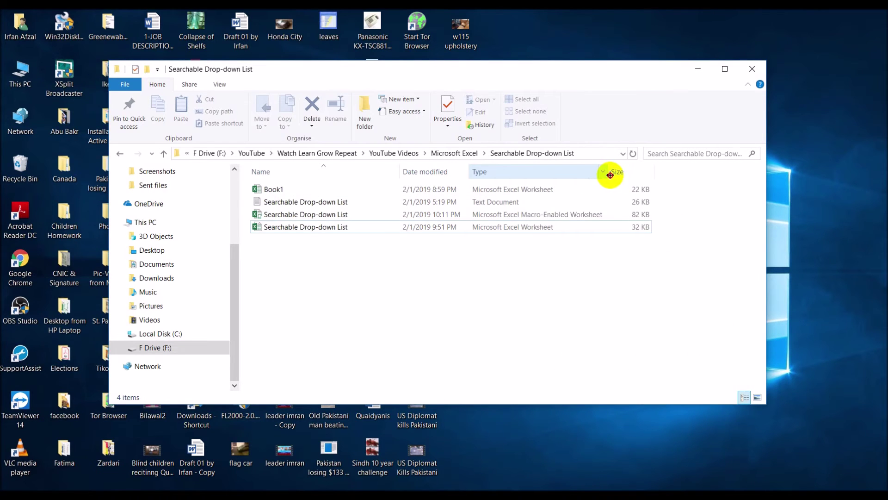
Step: Open the macro-enabled Searchable Drop-down List workbook, enable its macro content and view the Job_Titles sheet
double_click(529, 216)
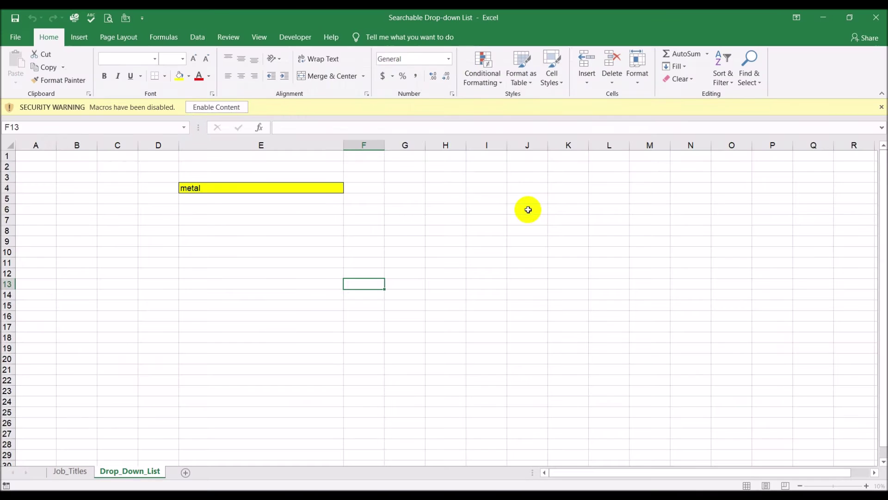
click(230, 109)
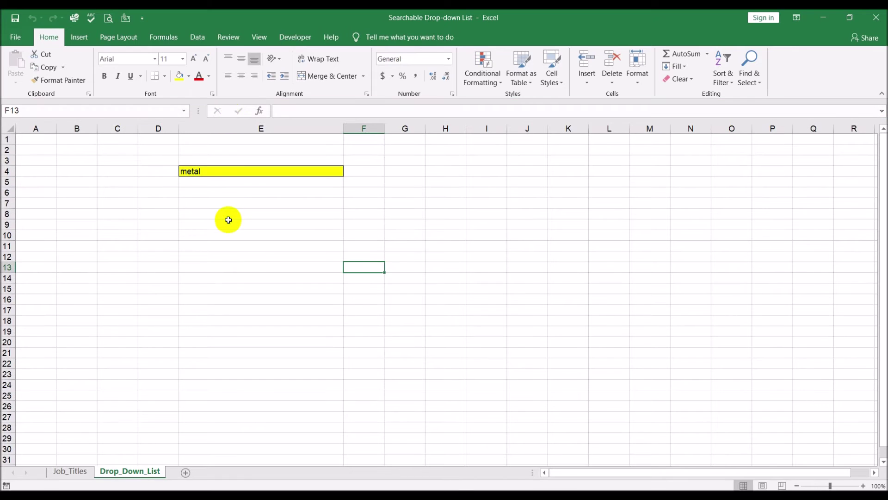
click(70, 472)
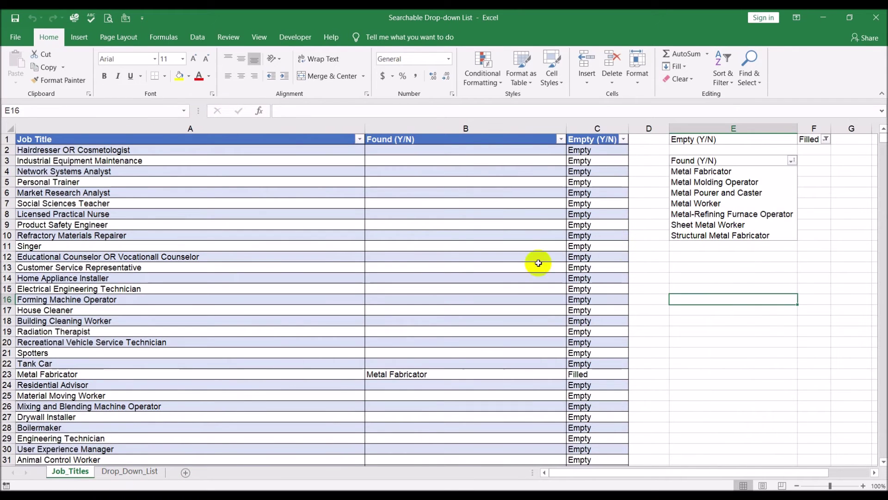
Step: Enter the search term net in cell E4 of Drop_Down_List and check the filtered PivotTable on Job_Titles
click(132, 470)
click(237, 171)
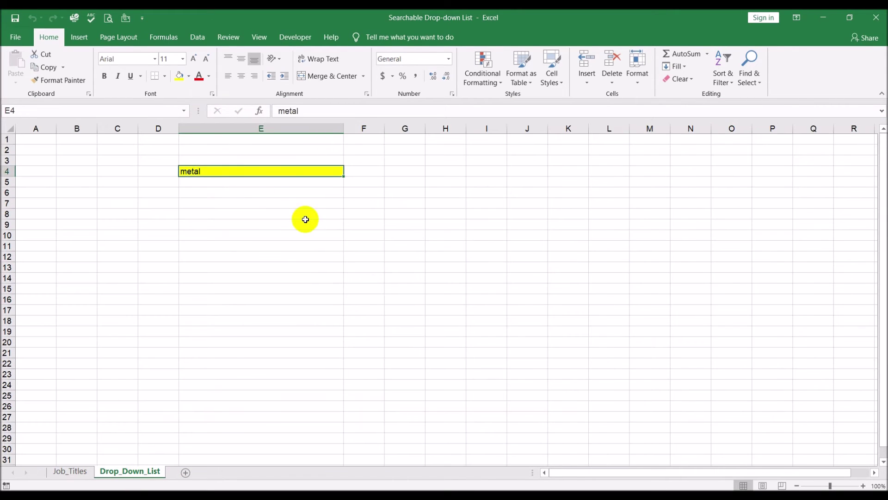
text(net)
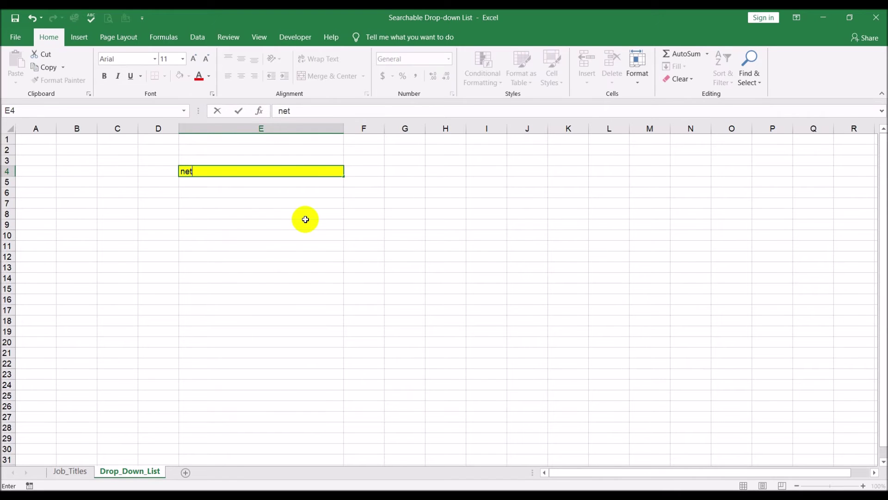
key(Return)
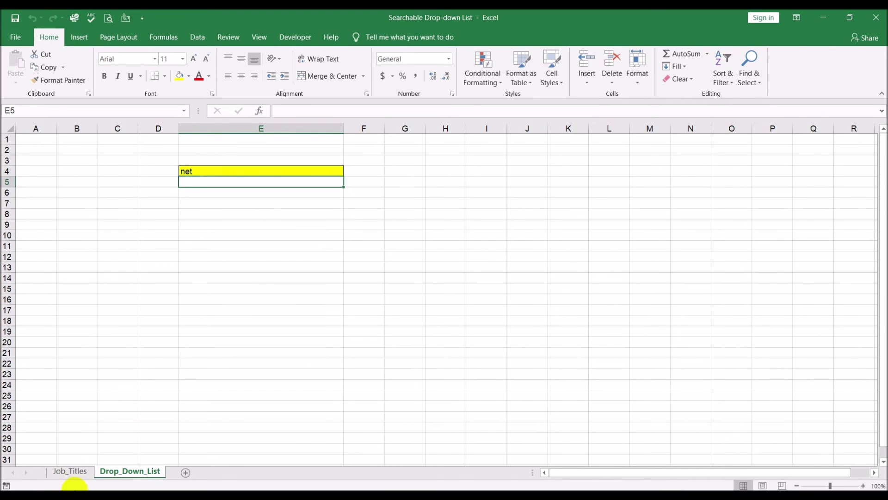
click(76, 476)
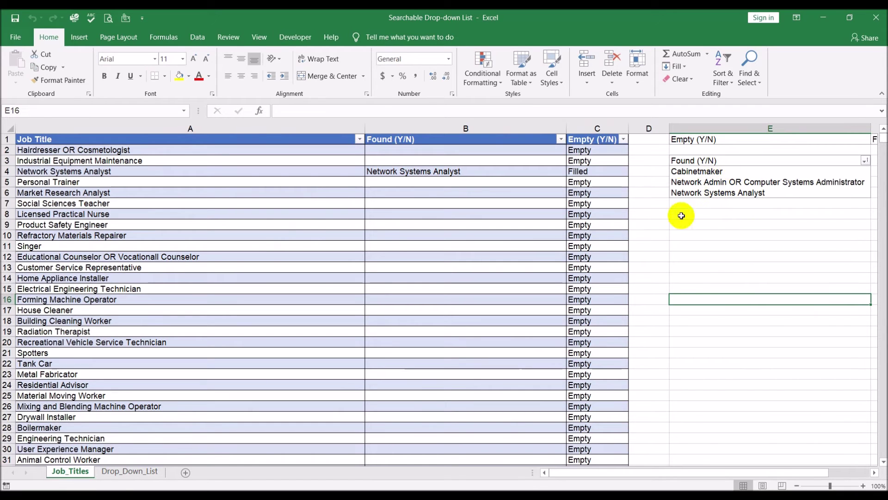
click(130, 471)
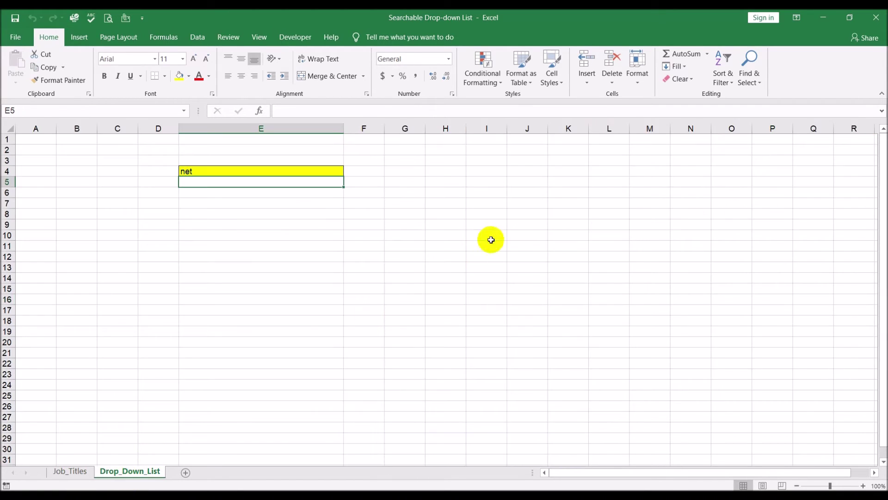
Step: Check the first entry of the PivotTable list on Job_Titles, and clear cell E4 on Drop_Down_List
click(294, 171)
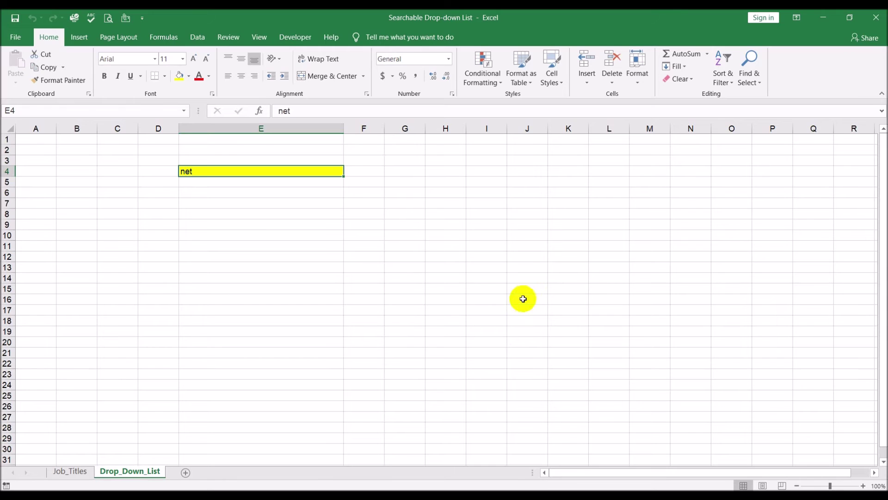
click(65, 476)
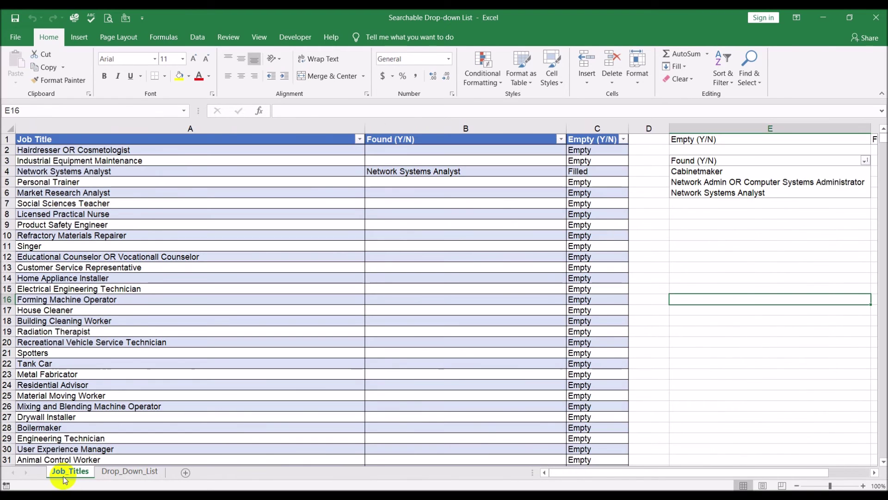
click(713, 171)
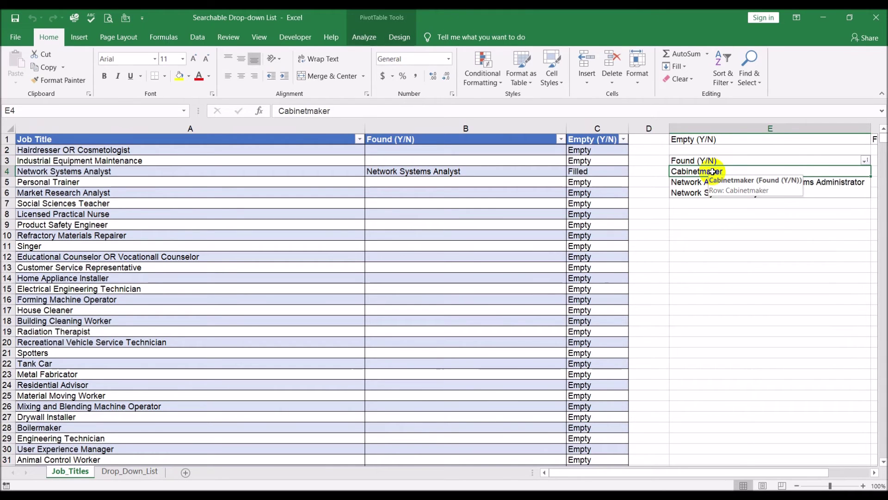
click(157, 473)
key(Delete)
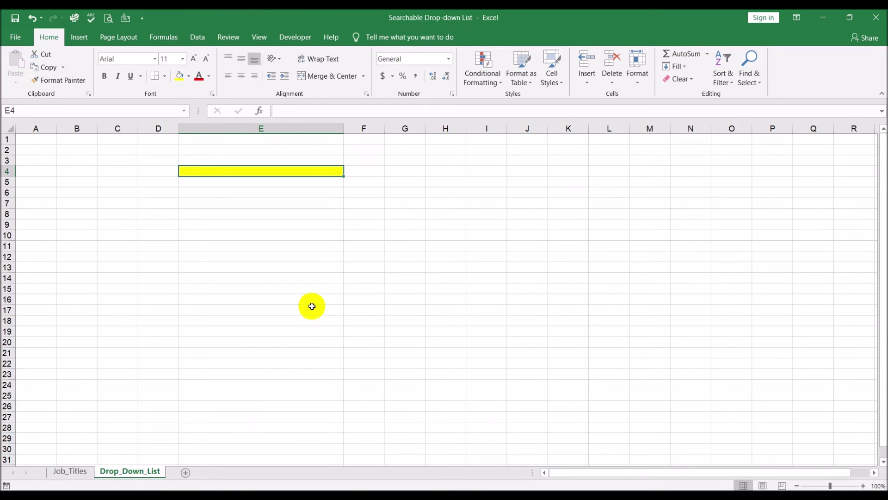
Step: Set up a data validation rule of type List for cell E4 on Drop_Down_List
click(197, 37)
click(573, 79)
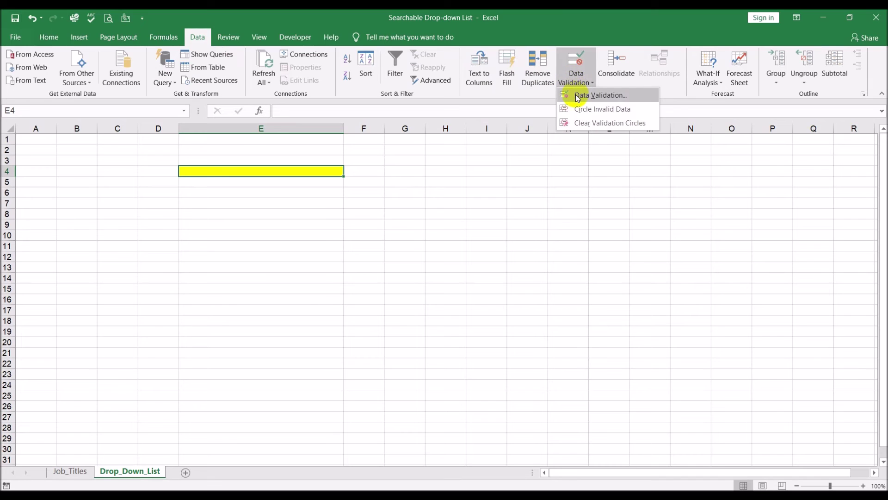
click(577, 95)
click(313, 209)
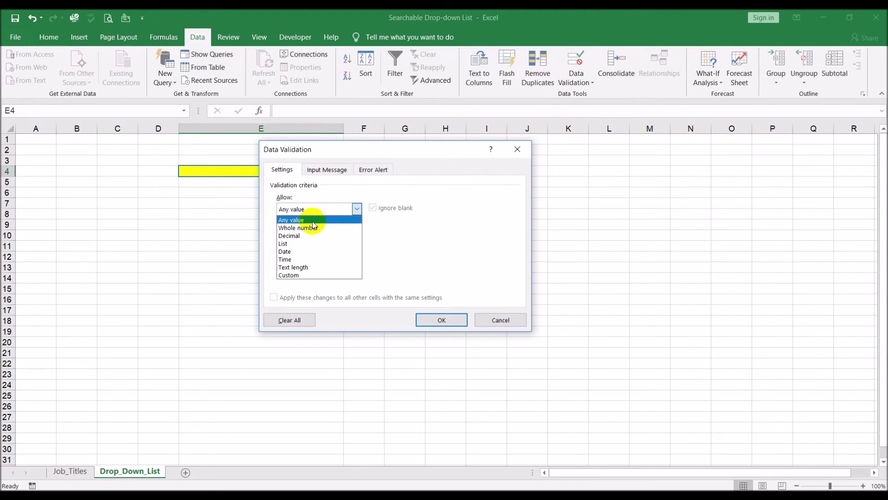
click(307, 244)
click(317, 260)
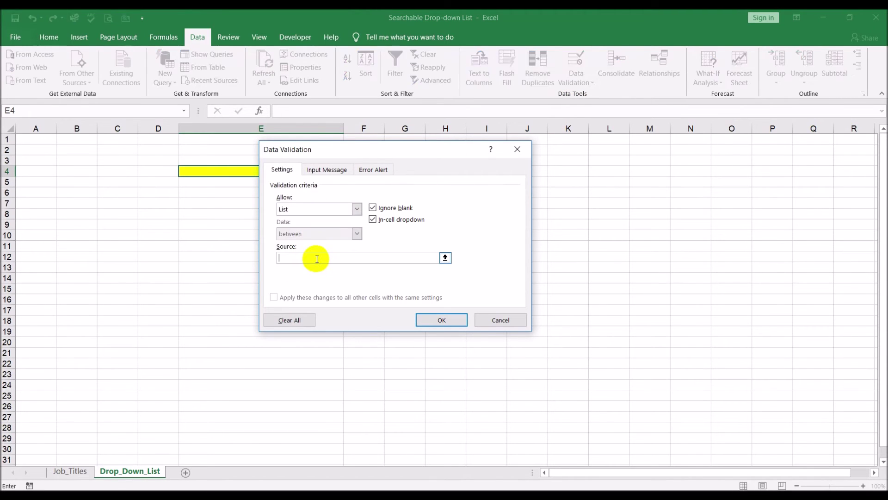
Step: Begin the validation source formula as =offset($E$4,0,0,counta(
text(=o)
text(ffset)
text(($E$)
text(4,)
text(0,0)
text(counta)
text(()
Step: Replace the starting reference in the source's OFFSET formula with Job_Titles!$E$4
click(315, 259)
key(BackSpace)
key(BackSpace)
key(BackSpace)
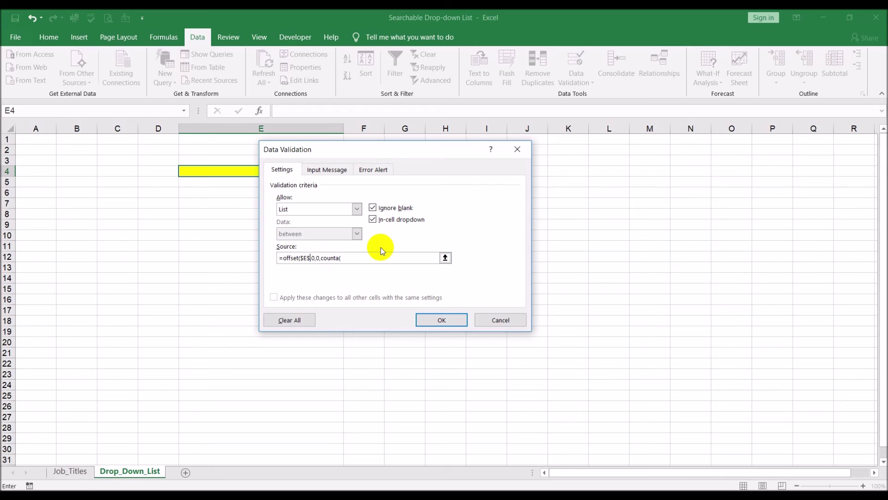
key(BackSpace)
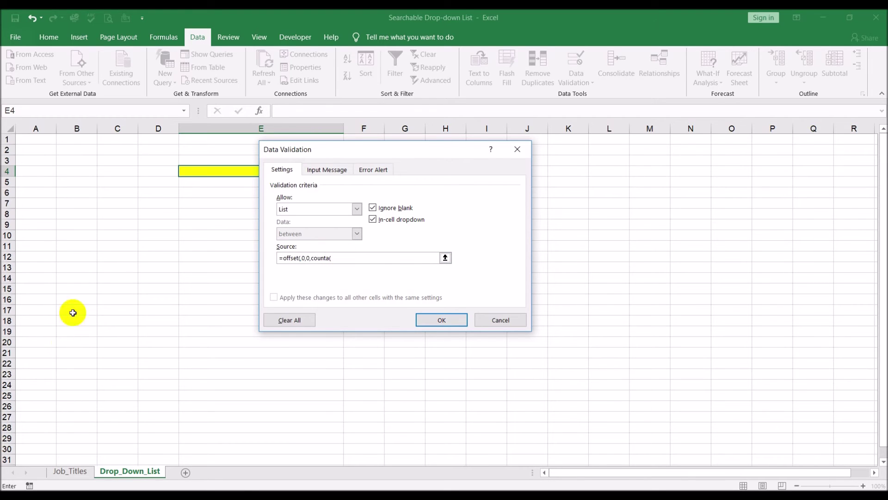
click(70, 477)
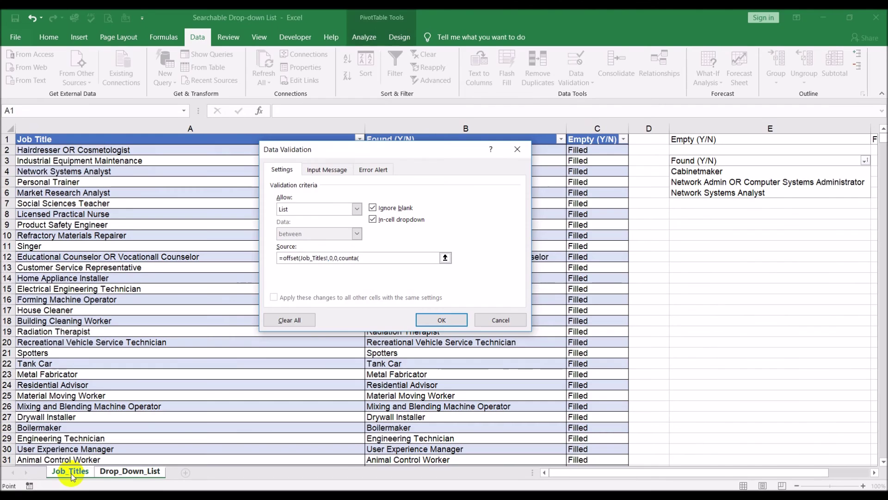
click(688, 171)
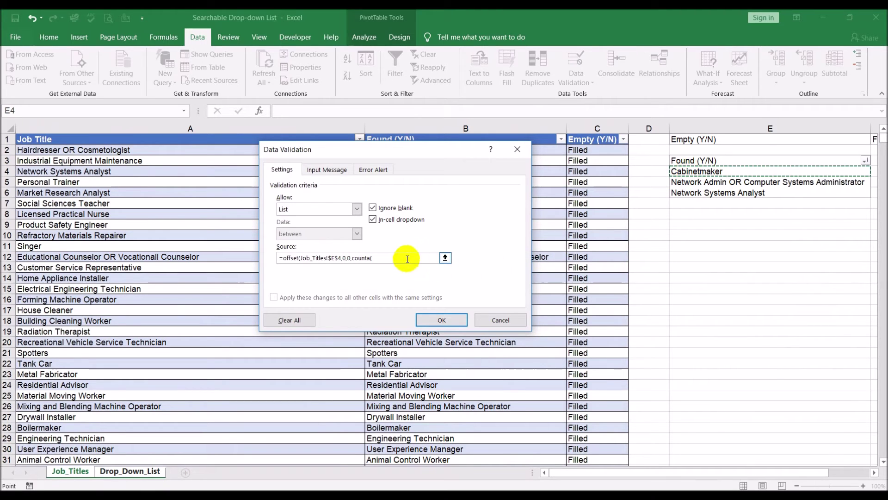
Step: Complete the source formula so its height is counta(Job_Titles!$E:$E)-2 and its width is 1
click(392, 257)
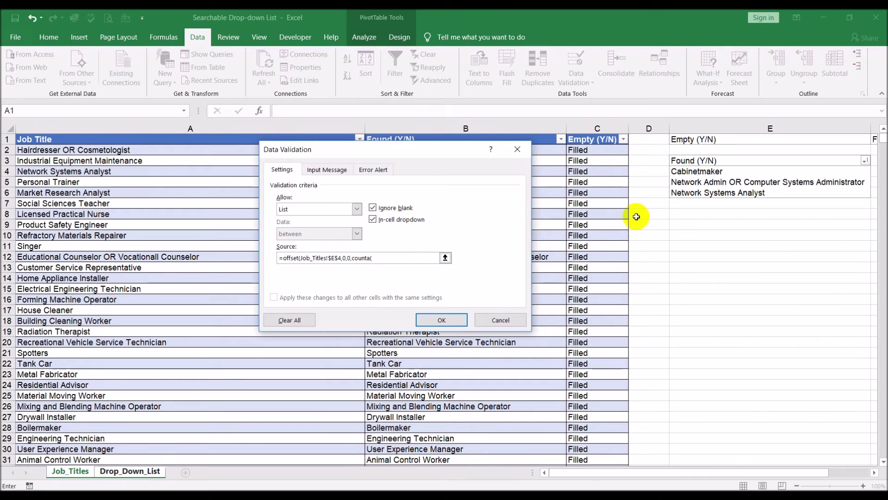
click(67, 471)
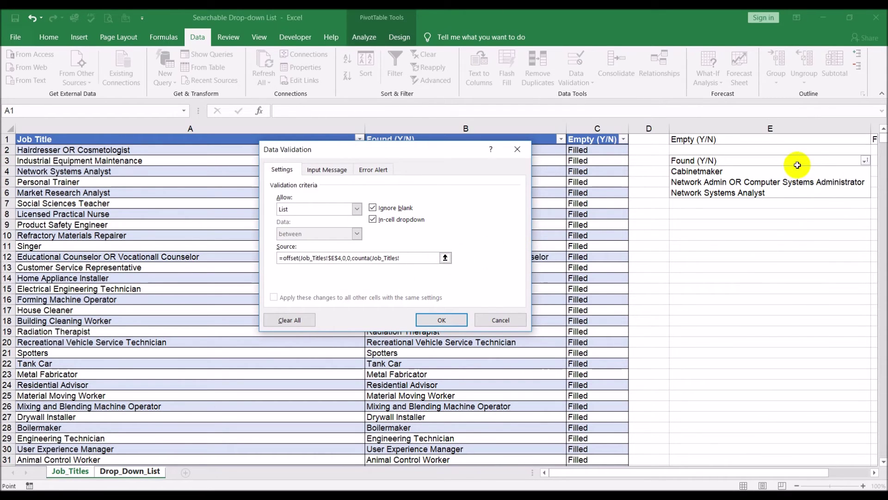
click(745, 130)
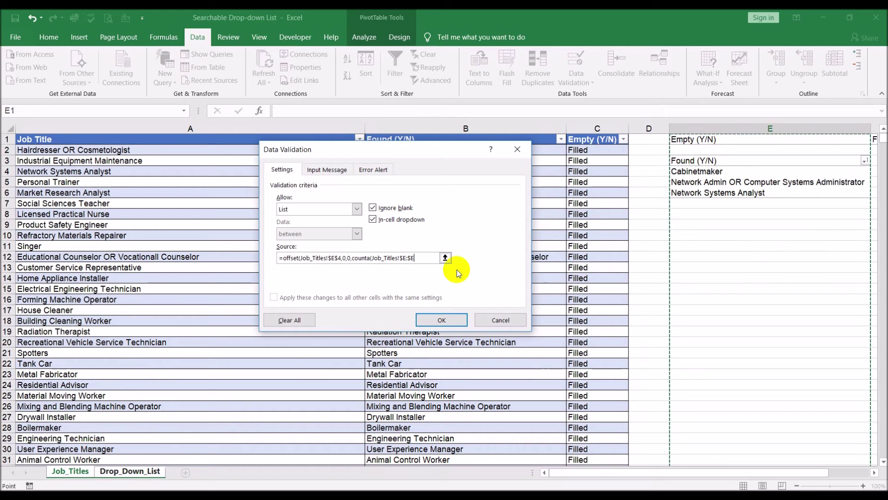
text())
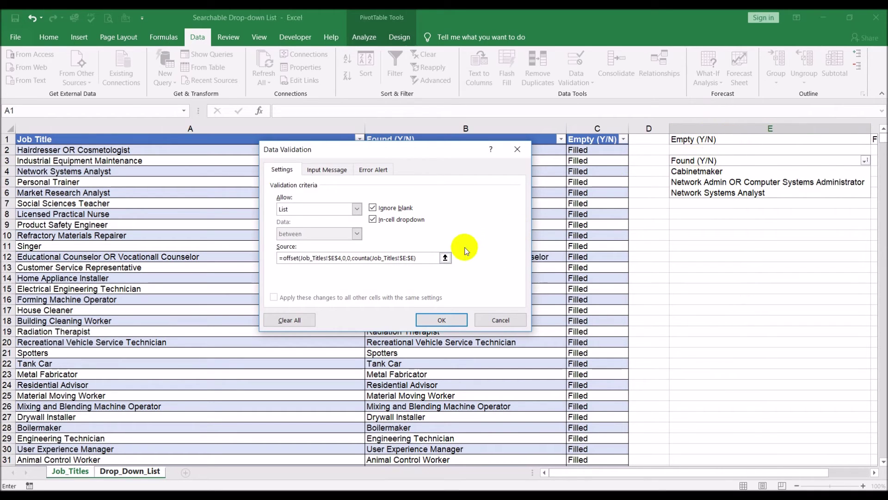
text(-2)
text(,1))
Step: Turn off the error alert for invalid data and apply the validation rule to cell E4
click(379, 171)
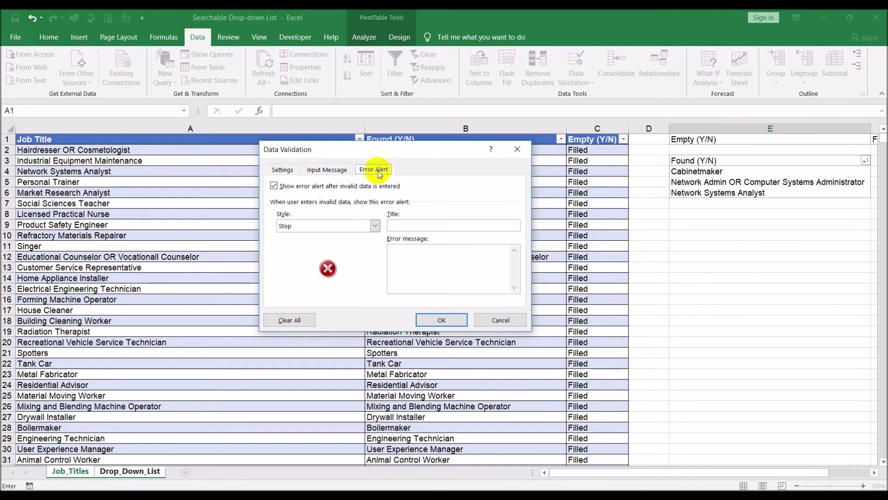
click(274, 186)
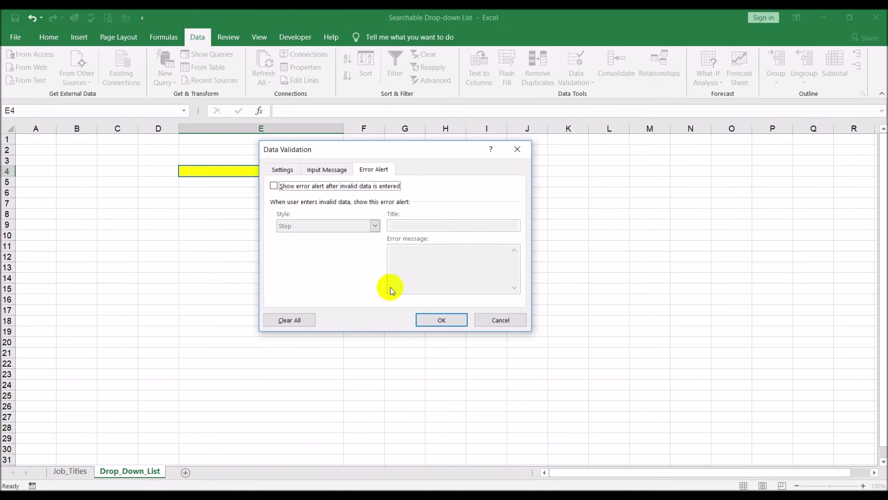
click(438, 320)
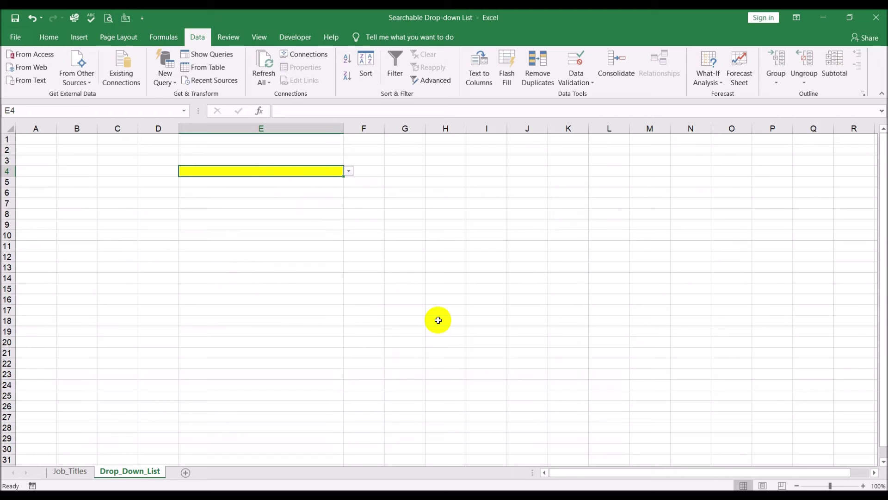
Step: Refresh the PivotTable by selecting another cell and reselecting E4, and check the updated list on Job_Titles
click(437, 320)
click(332, 176)
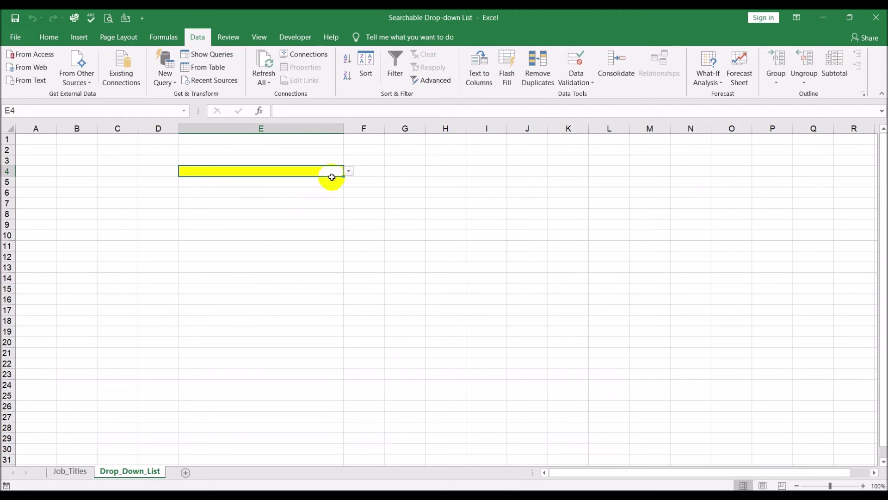
click(70, 471)
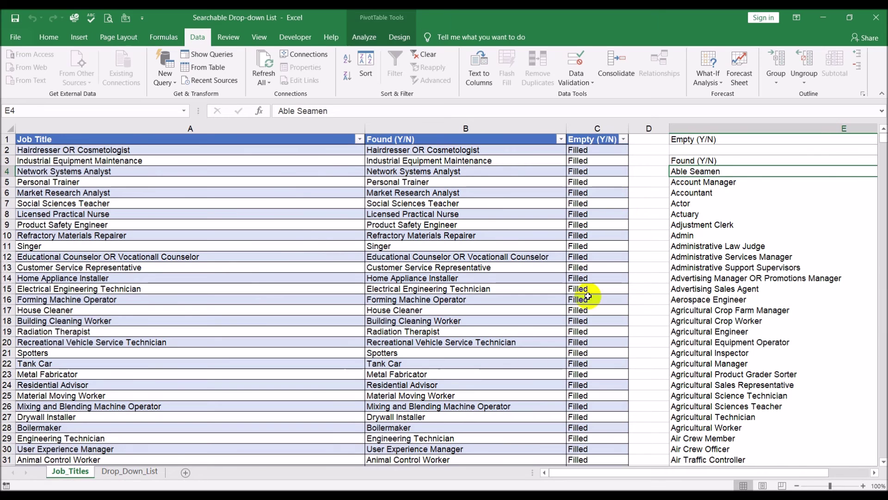
click(129, 471)
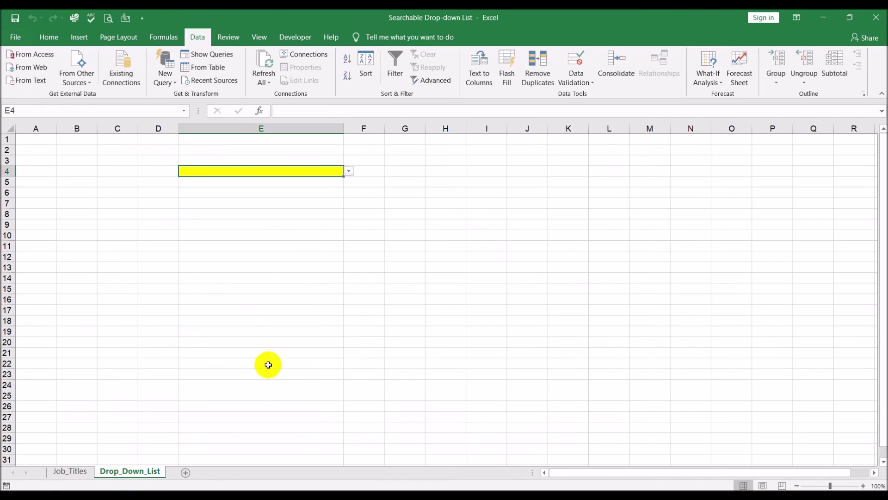
Step: Browse the job titles offered in the drop-down list of cell E4
click(349, 172)
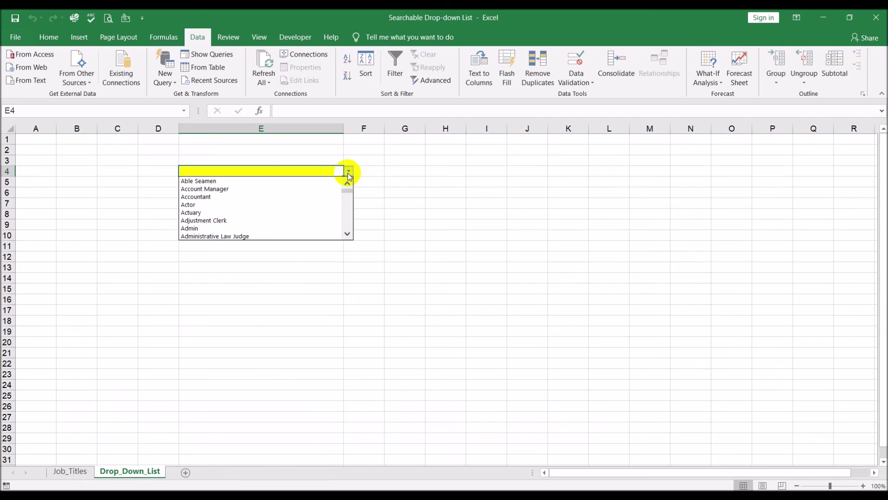
click(347, 235)
click(348, 234)
click(347, 234)
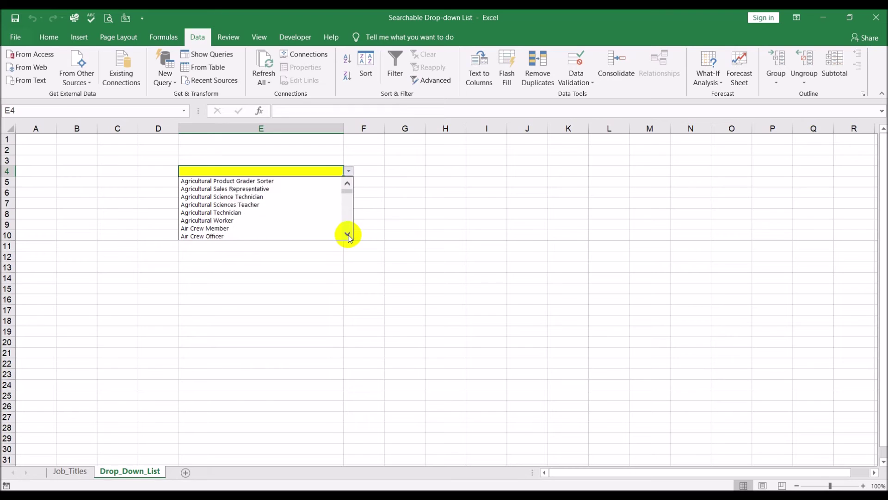
click(347, 234)
click(347, 234)
click(348, 234)
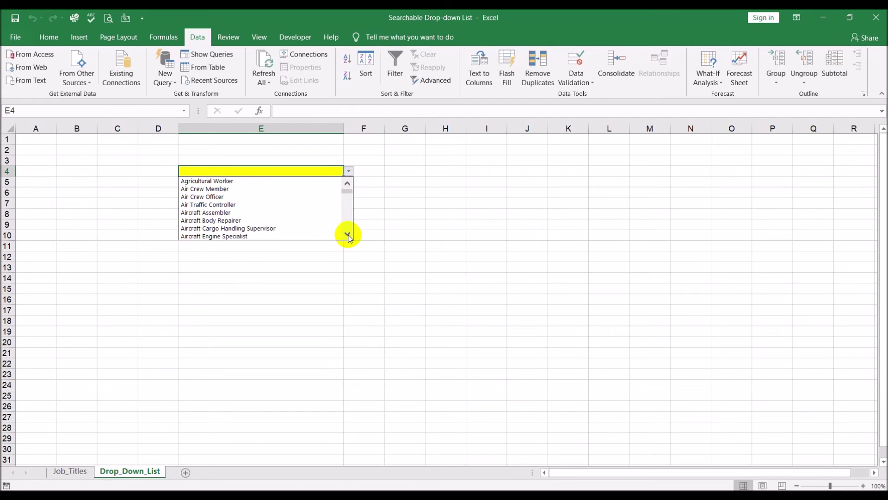
Step: Examine the refreshed PivotTable and its Empty (Y/N) filter on the Job_Titles sheet
click(70, 471)
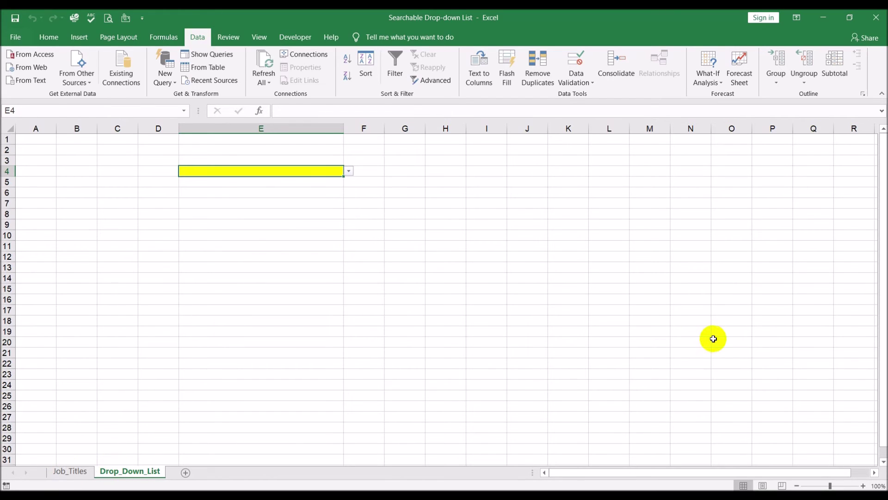
click(69, 471)
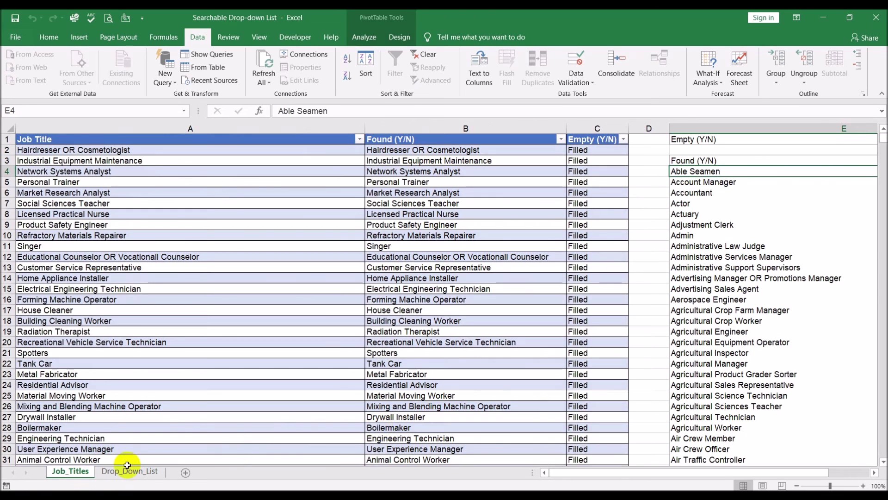
drag(743, 473, 782, 475)
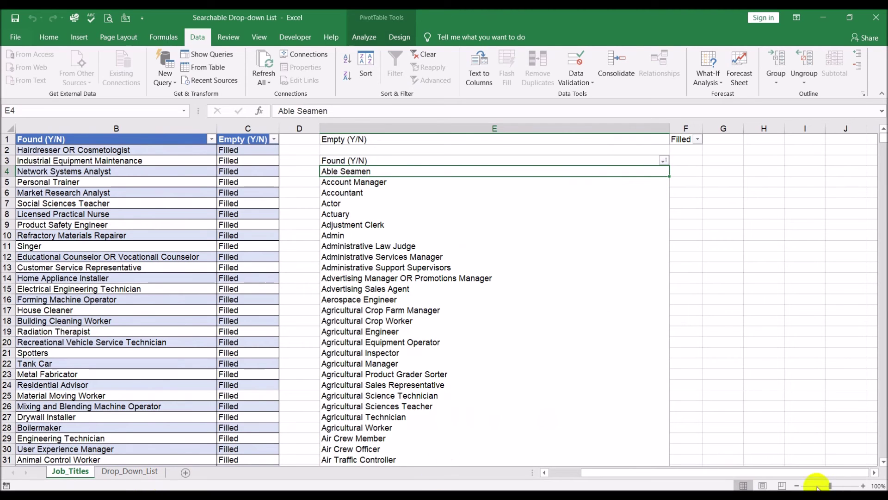
Step: Review the job title table on Job_Titles, and browse the titles offered in the drop-down list of Drop_Down_List cell E4
drag(807, 475, 685, 471)
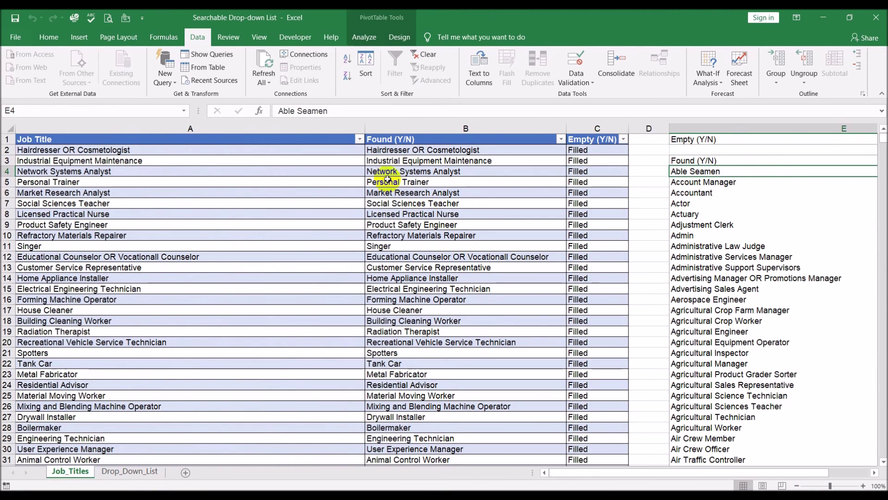
click(141, 472)
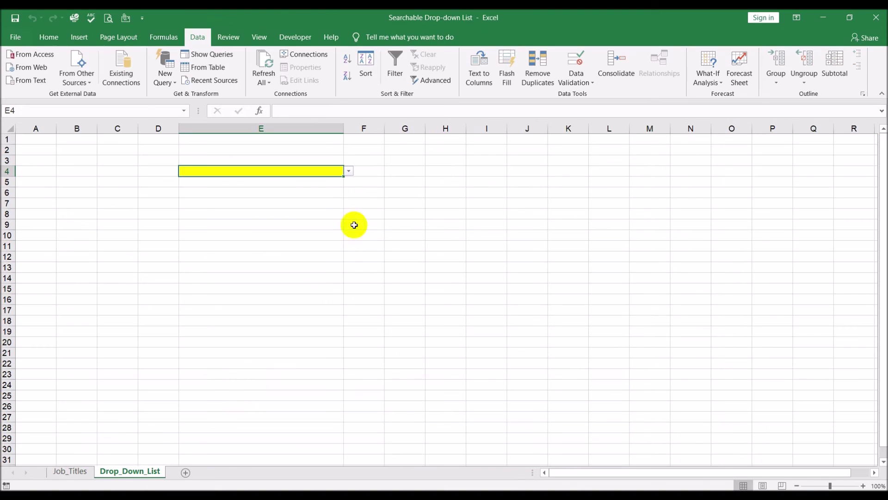
click(349, 171)
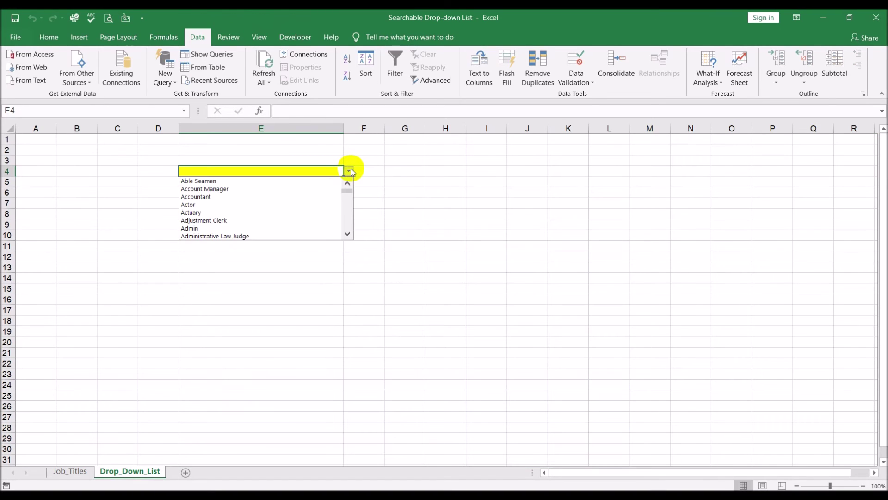
click(346, 189)
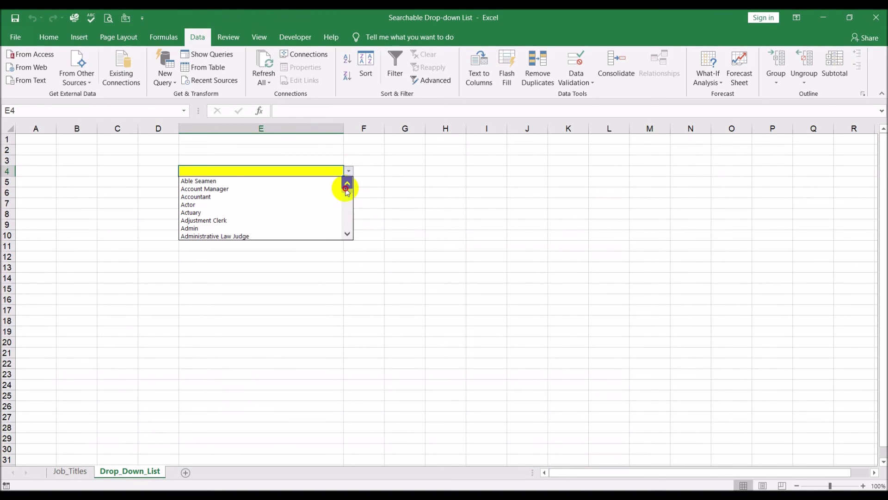
click(348, 234)
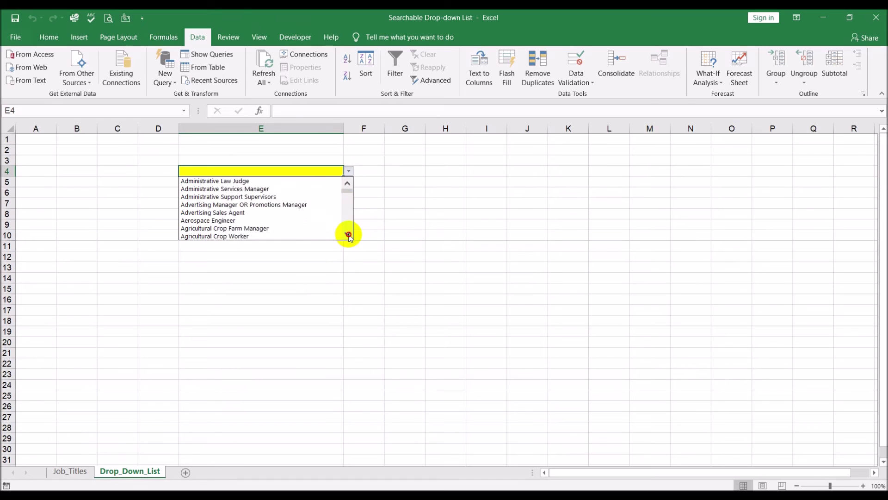
drag(348, 235, 349, 236)
Step: Enter the search text "net" in cell E4 and reselect the cell to refresh the PivotTable
click(293, 169)
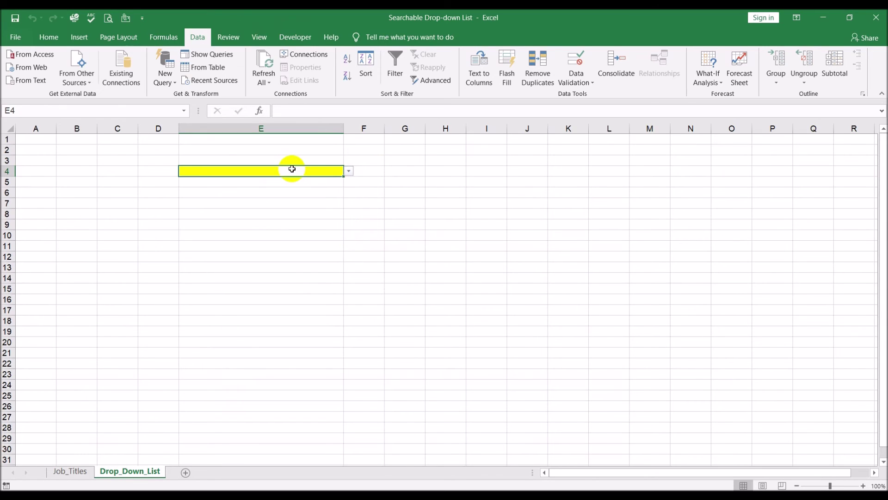
text(net)
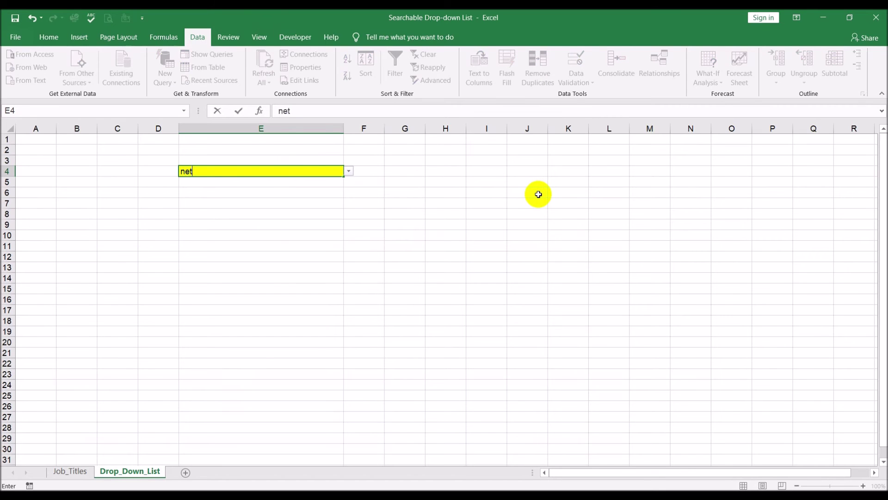
key(Return)
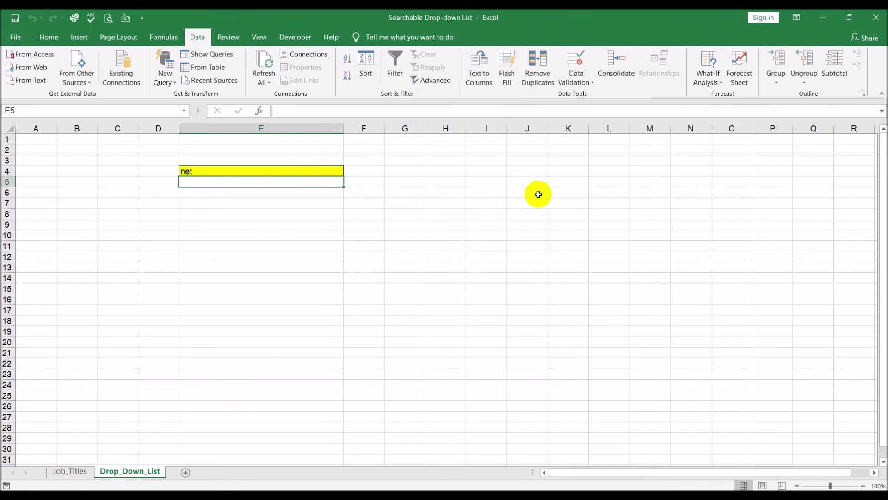
click(299, 168)
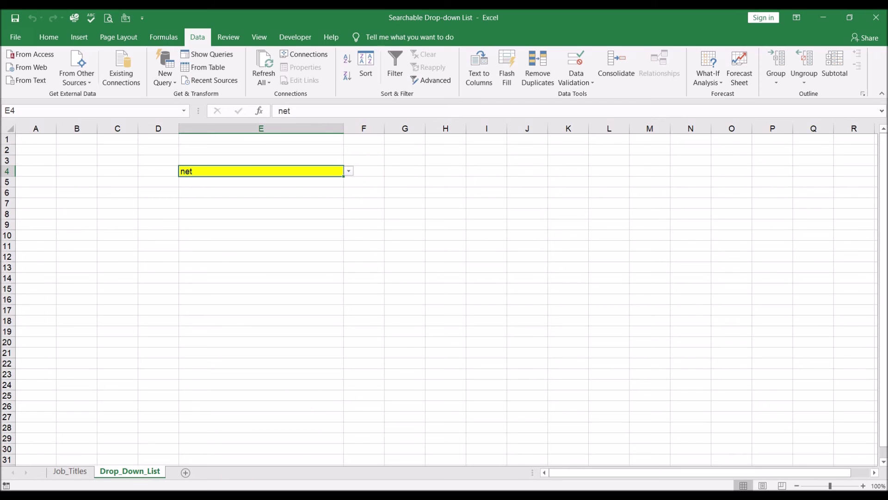
Step: Check the titles matching "net" in the PivotTable on Job_Titles and in the drop-down list of cell E4
click(70, 471)
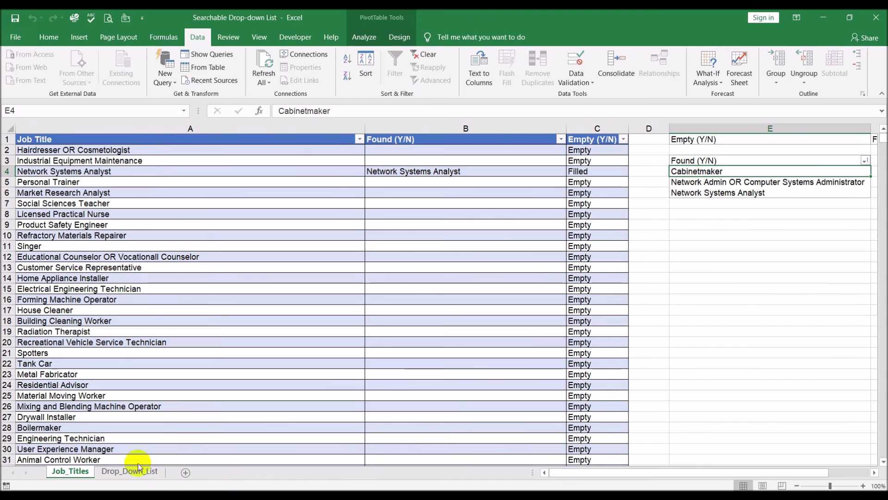
click(147, 475)
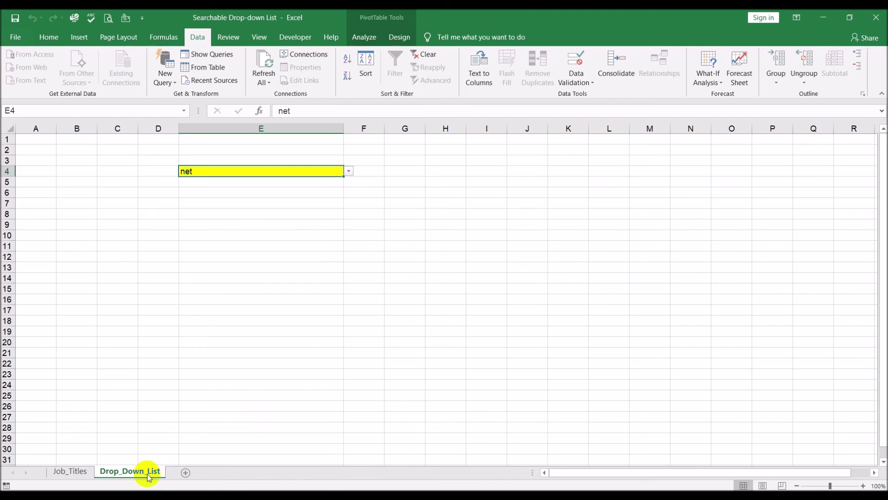
click(350, 172)
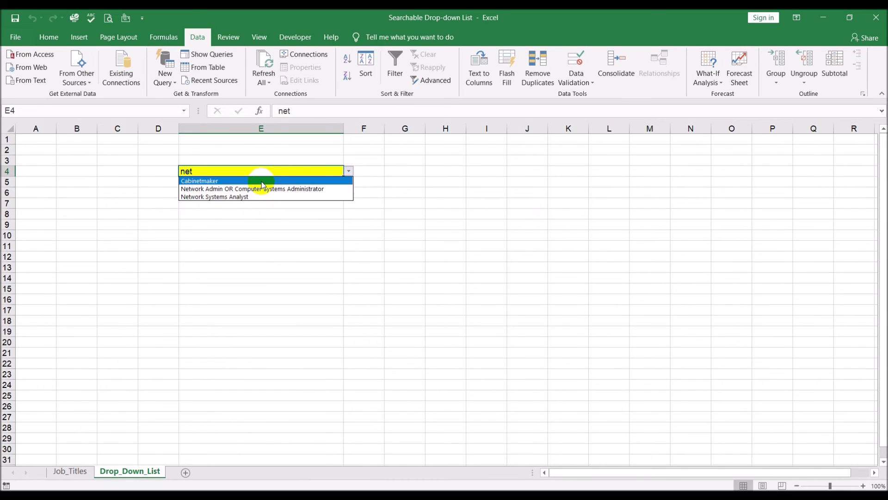
click(257, 170)
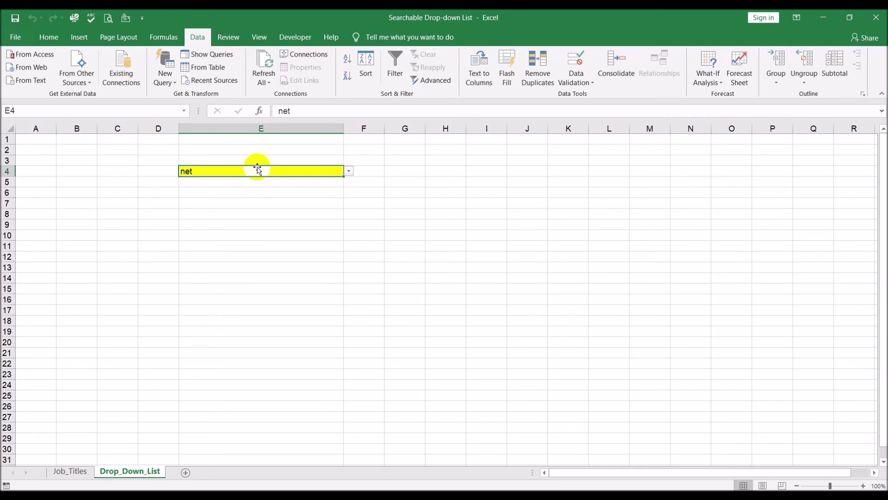
Step: Search cell E4 for "metal", reselect the cell to refresh the list, and review the job titles it offers
key(BackSpace)
text(met)
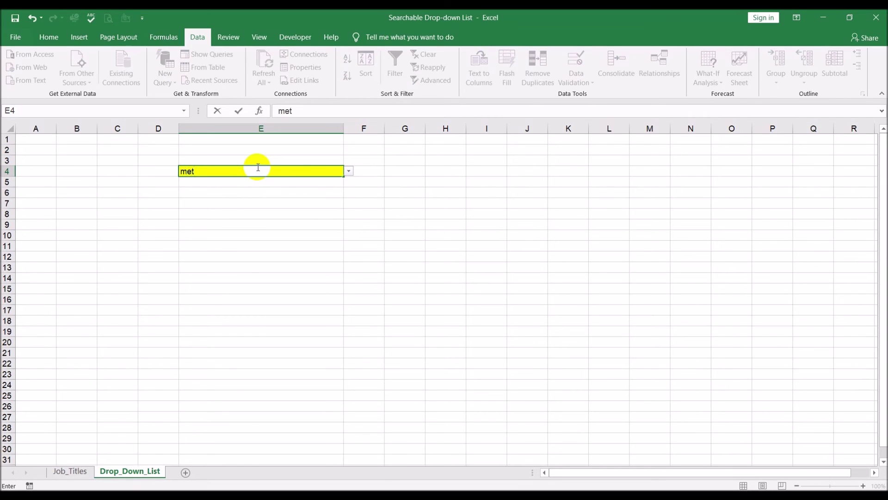
text(al)
key(Return)
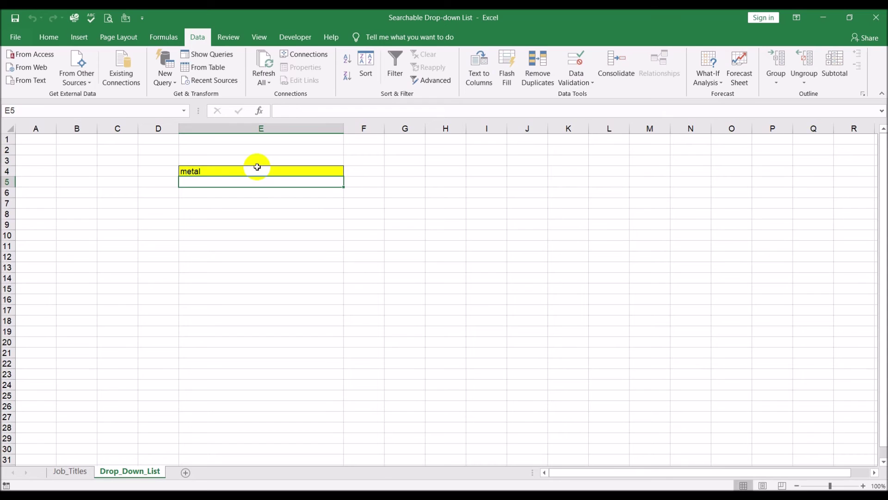
click(258, 168)
click(349, 172)
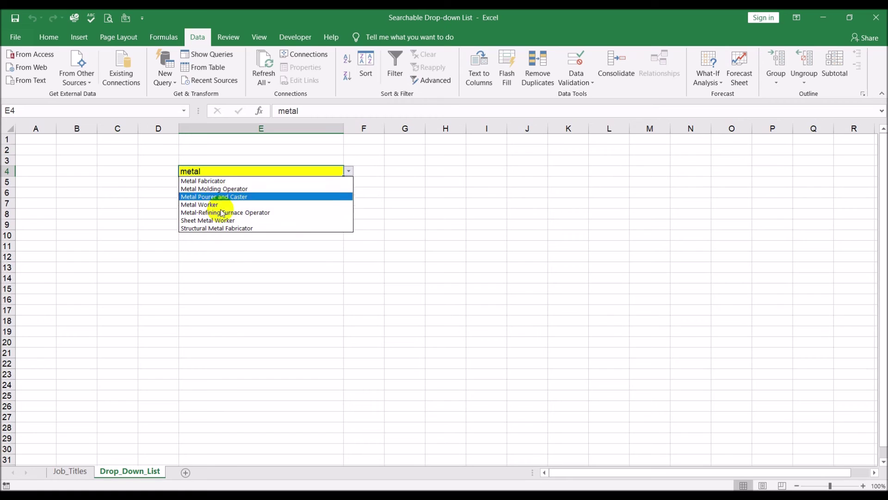
click(221, 246)
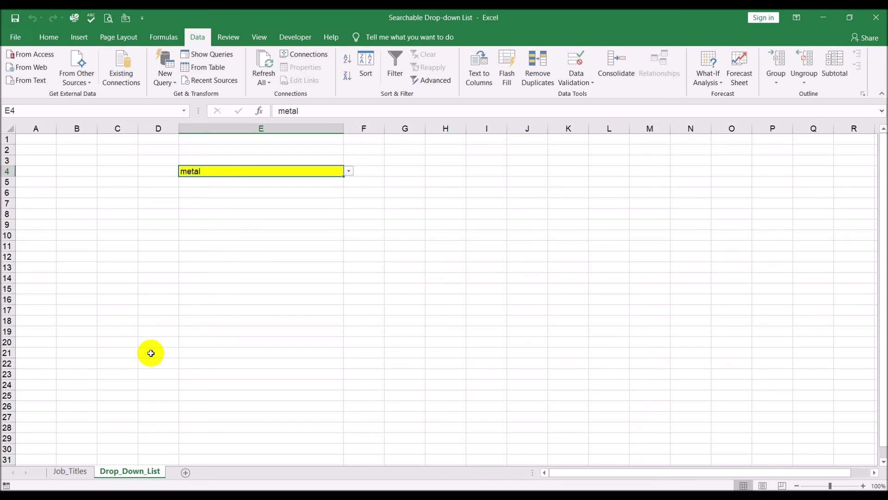
click(349, 172)
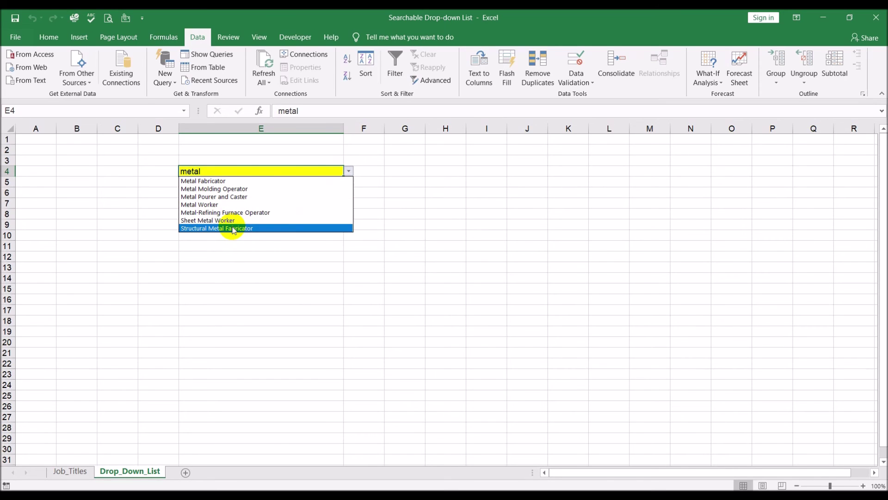
Step: Search cell E4 for "net" again, reselect the cell, and view the matching titles in its drop-down list
click(206, 170)
text(net)
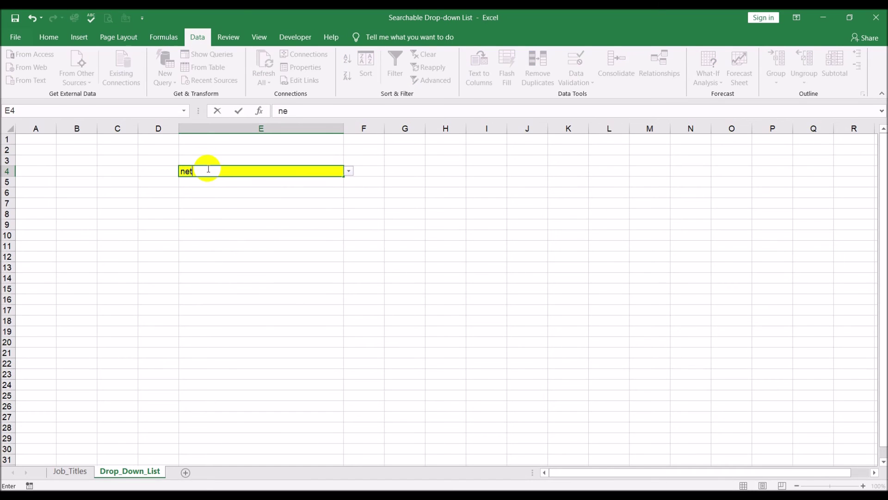
key(Return)
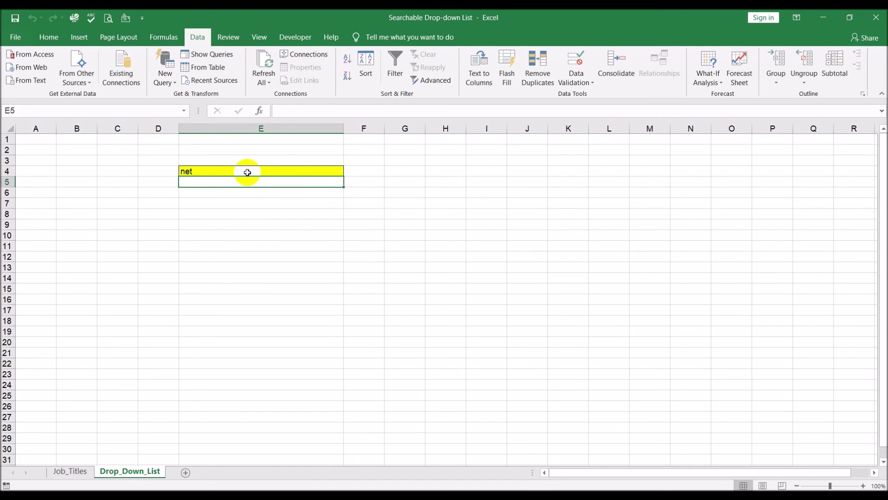
click(327, 169)
click(349, 172)
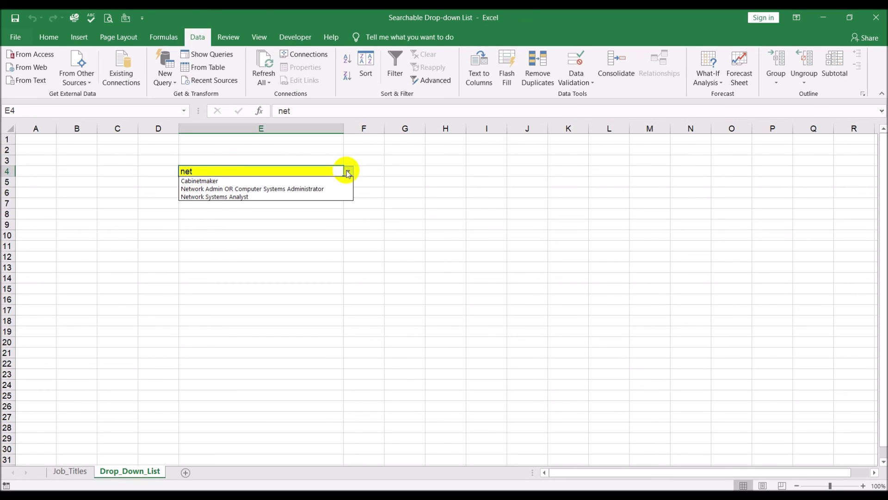
key(Escape)
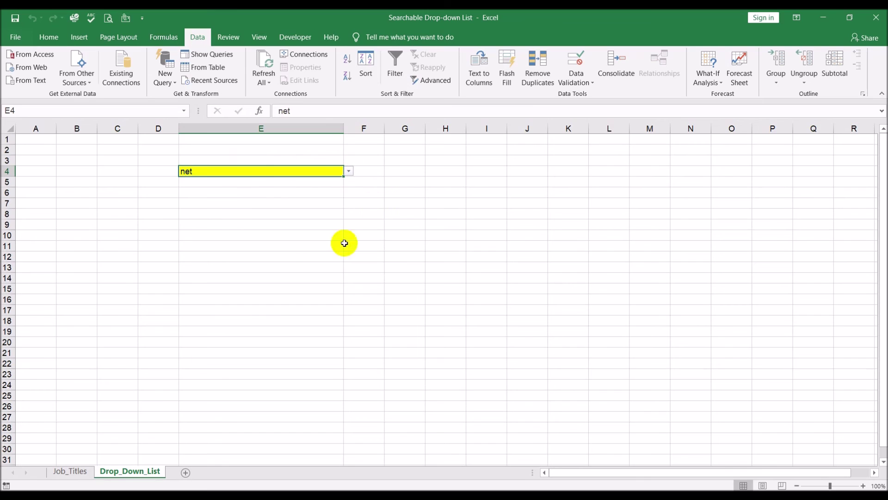
Step: Look through the Job Title column on Job_Titles for another term to search, and return to Drop_Down_List
click(83, 470)
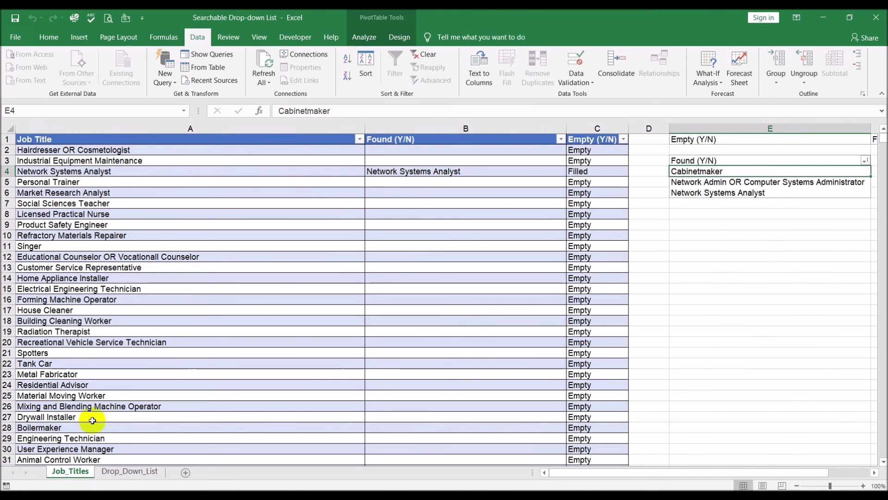
scroll(126, 403, down, 2)
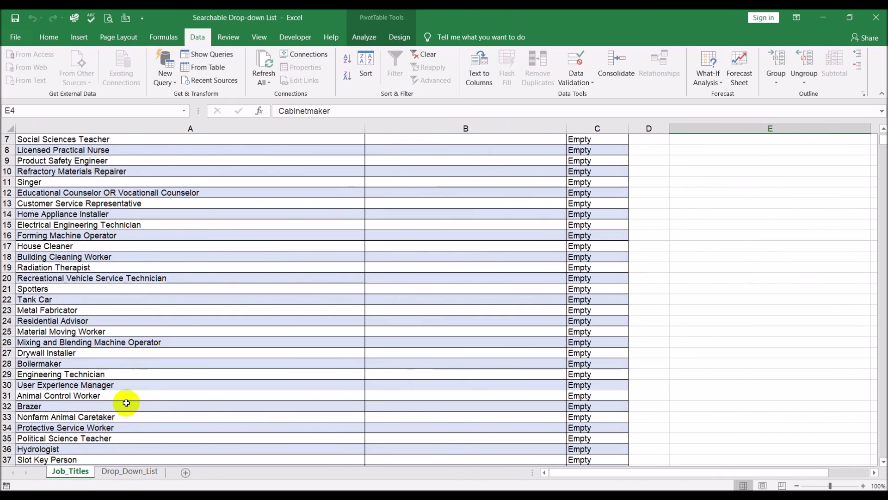
scroll(126, 403, down, 1)
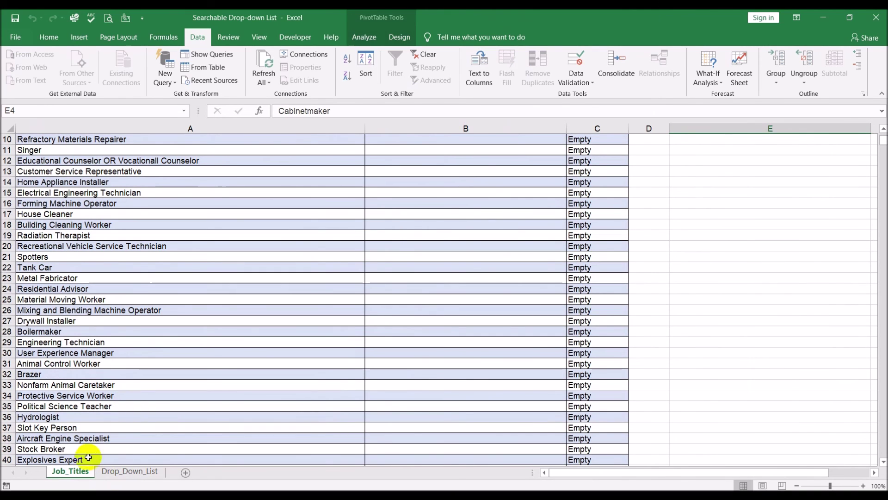
click(74, 438)
click(131, 471)
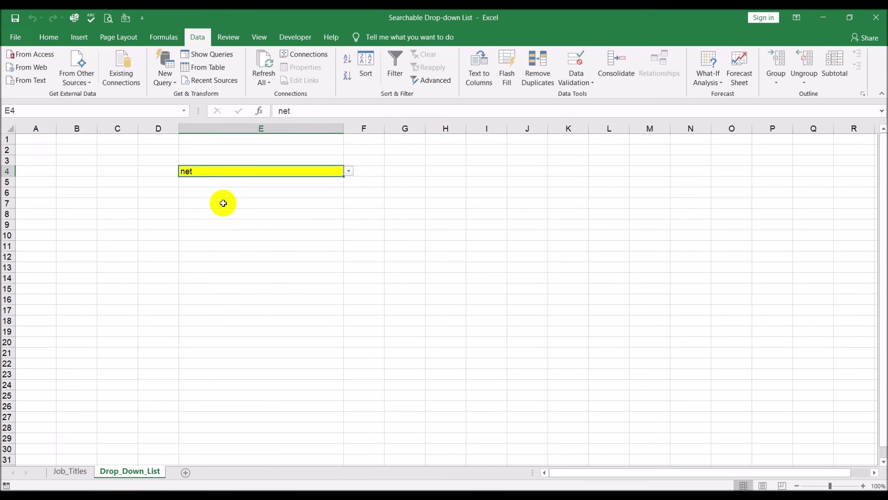
Step: Search cell E4 for "aircraft", reselect the cell to refresh the list, and scroll through the job titles it offers
text(air)
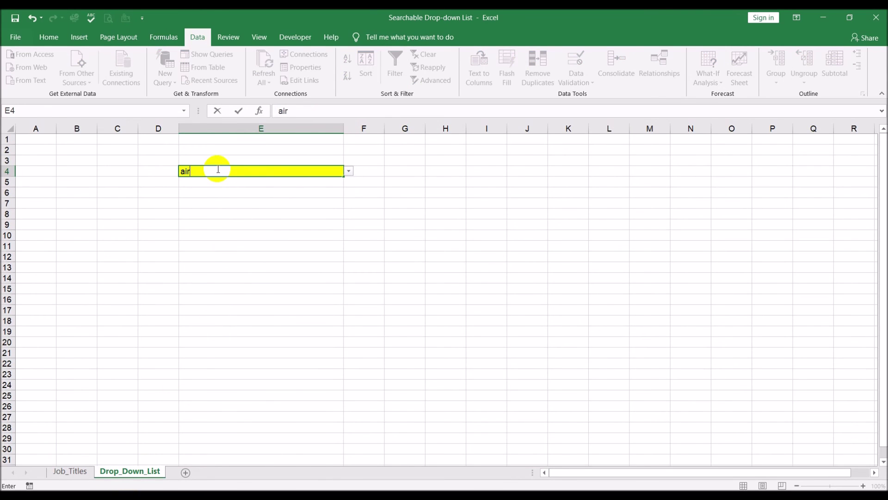
text(craft)
key(Return)
click(217, 169)
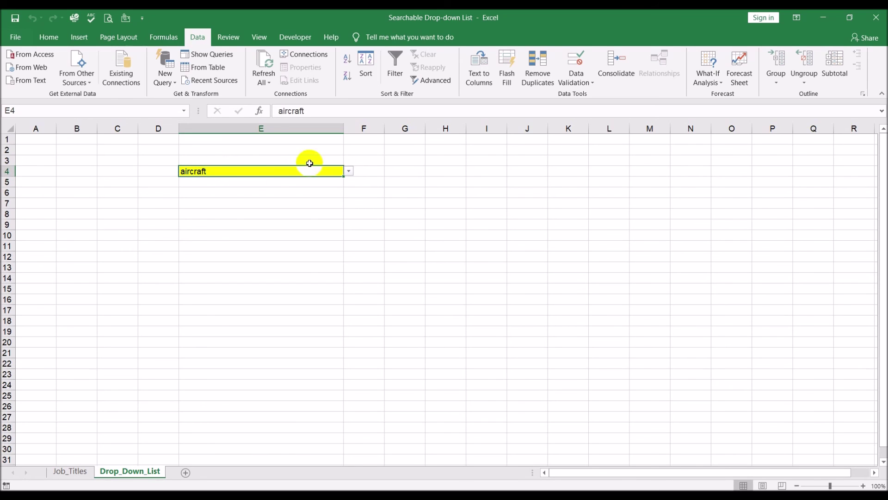
click(349, 171)
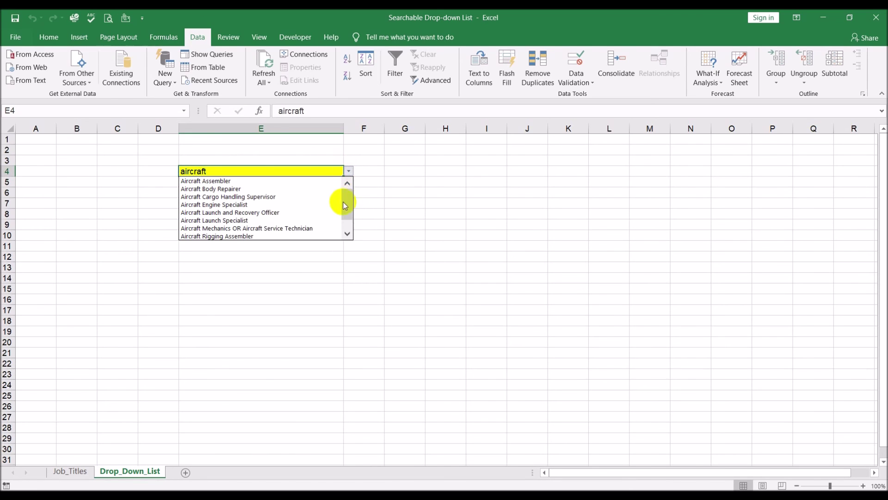
drag(345, 199, 352, 224)
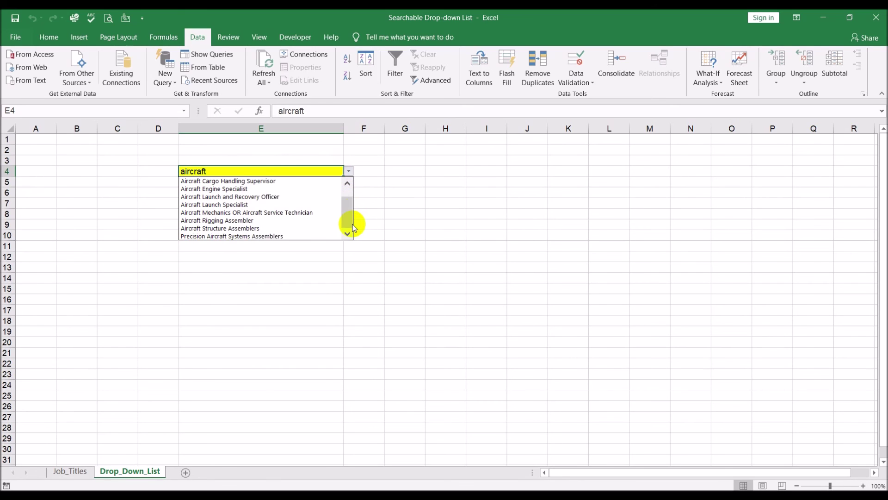
click(252, 169)
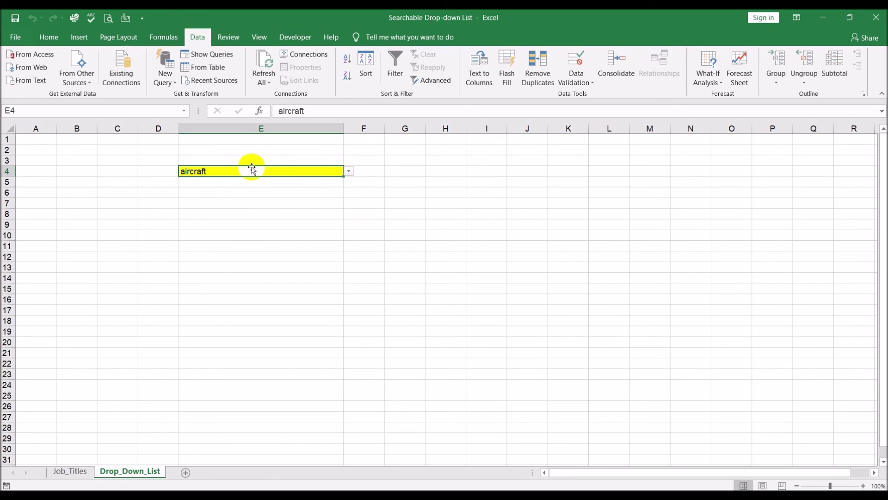
Step: Clear cell E4, check its drop-down list, and move off and back onto the cell to refresh the PivotTable
key(Delete)
click(349, 171)
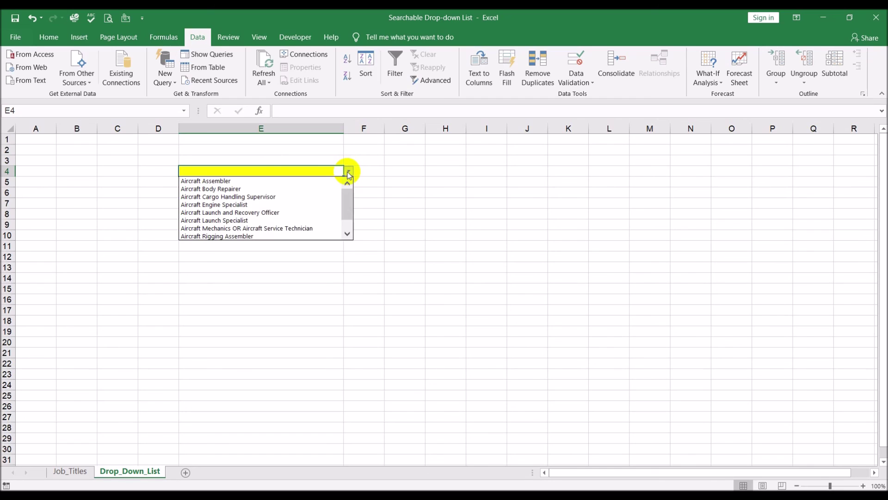
click(348, 173)
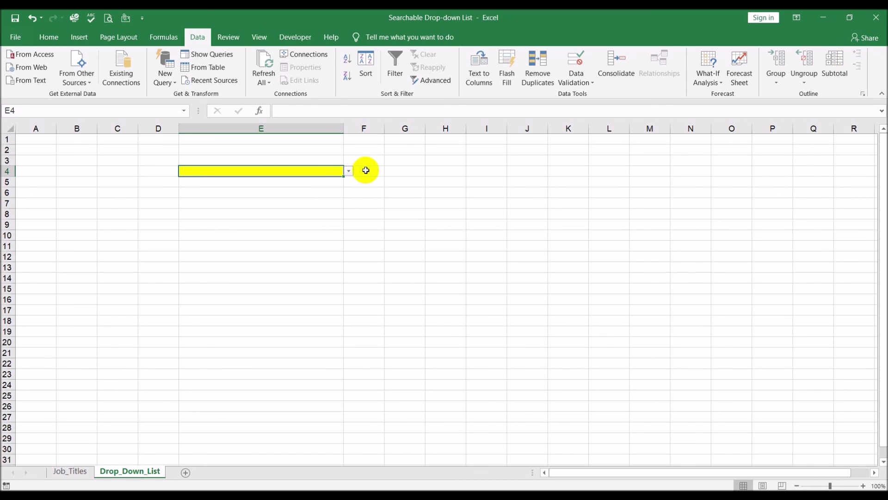
key(Return)
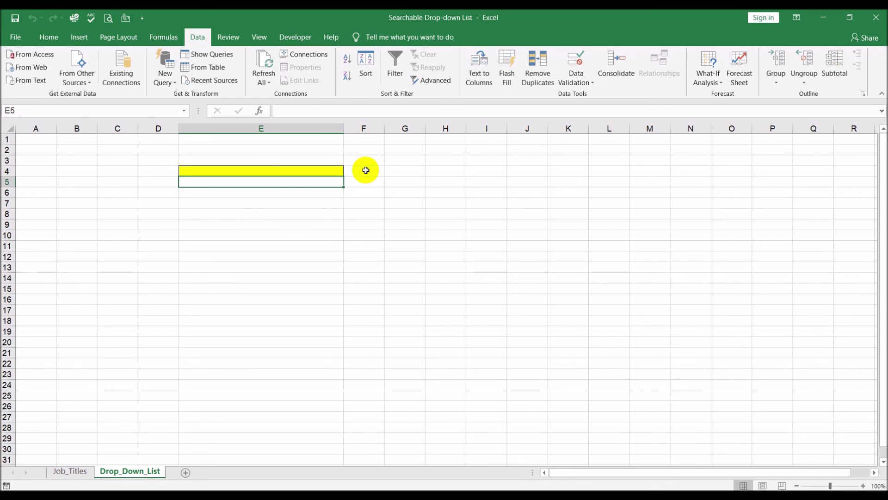
click(303, 171)
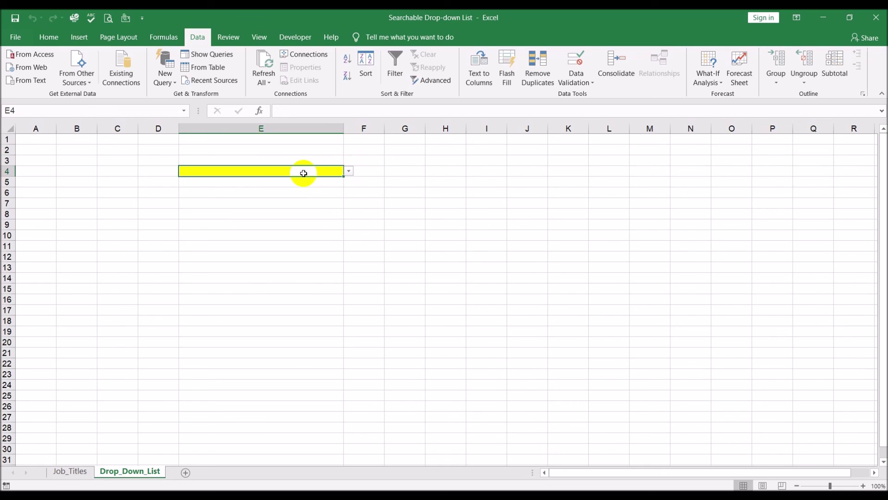
Step: Scroll through the unfiltered job titles in cell E4's drop-down list and close it without choosing one
click(350, 173)
drag(347, 183, 350, 213)
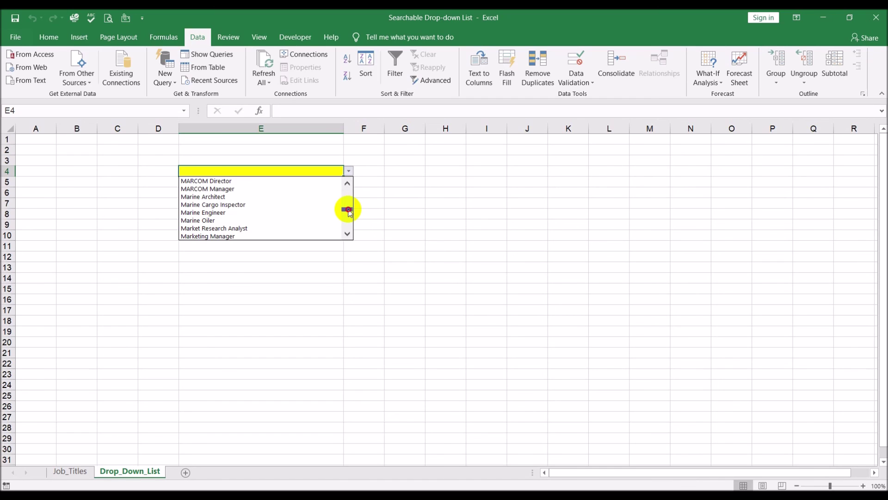
drag(349, 211, 346, 185)
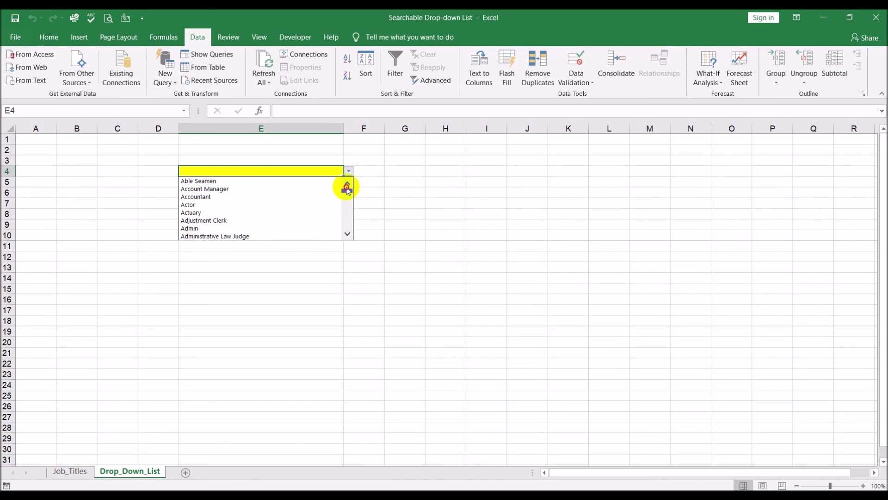
drag(348, 235, 348, 235)
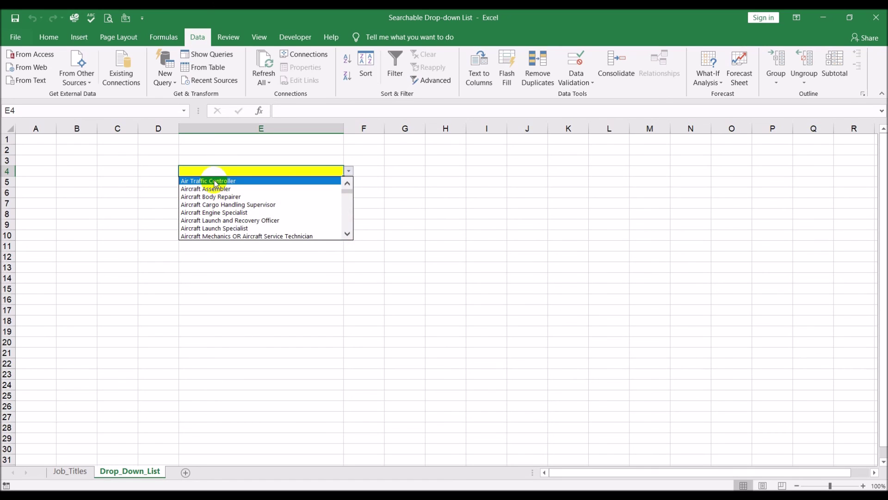
click(318, 300)
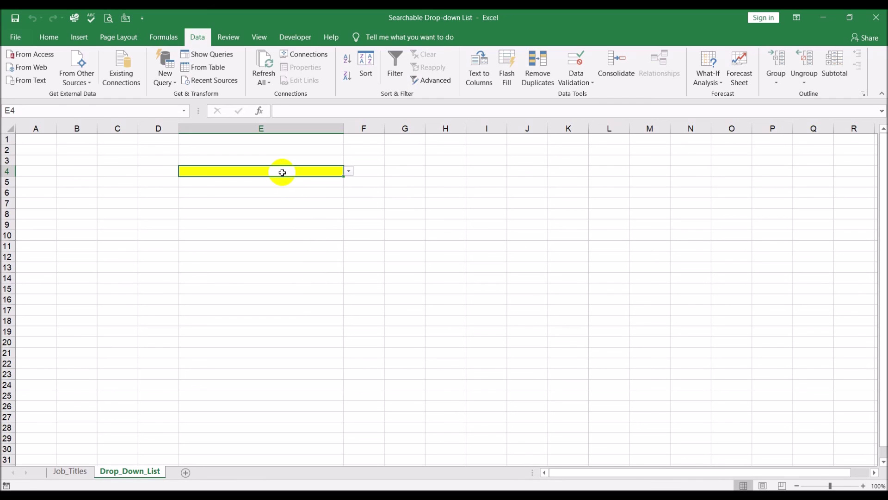
Step: Search cell E4 for "air", reselect the cell to refresh the PivotTable, and open its drop-down list
text(air)
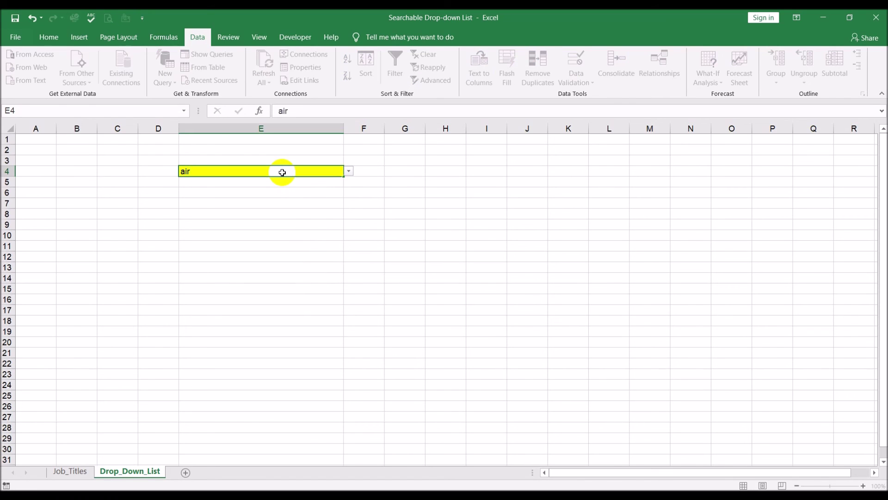
key(Return)
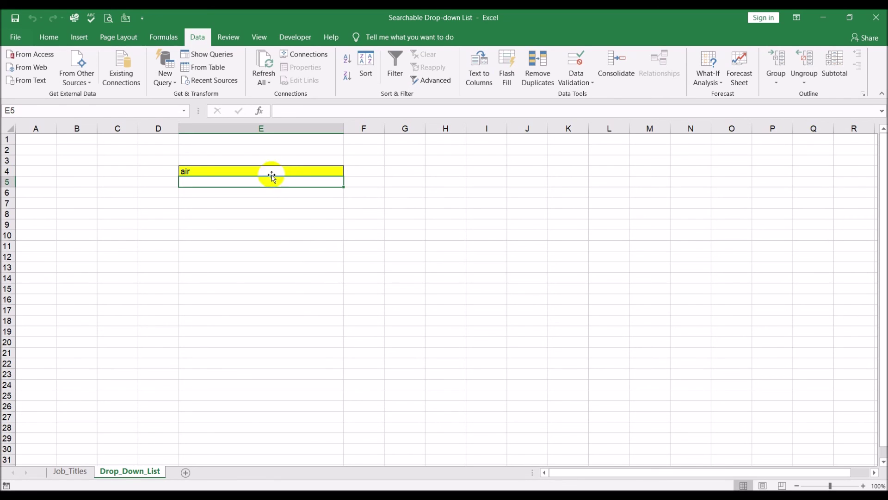
click(280, 172)
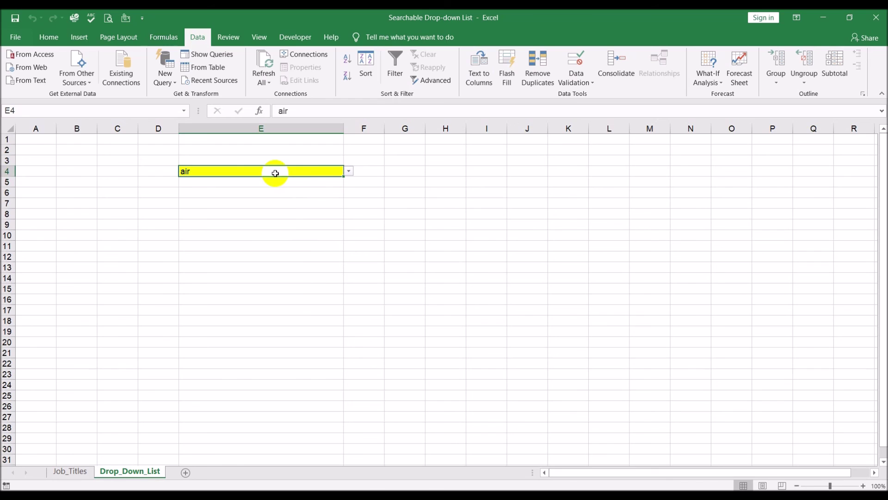
click(349, 171)
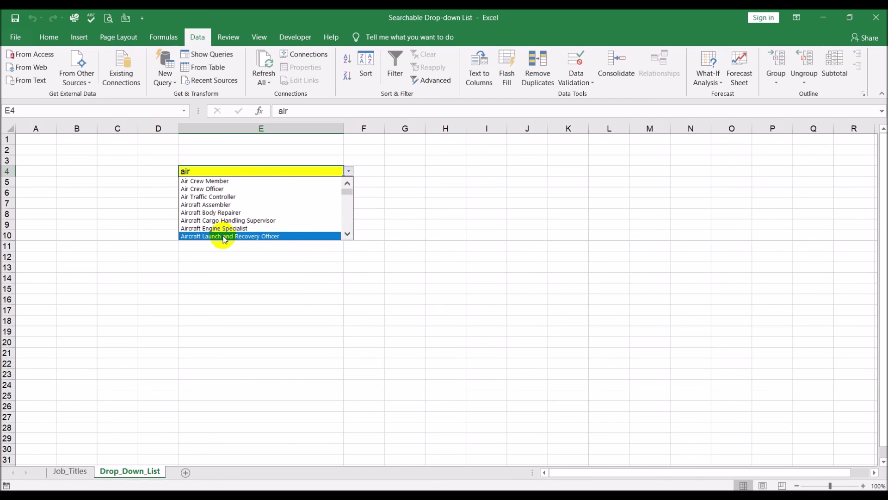
Step: Scroll through the job titles offered for "air" in E4's drop-down list and close it without choosing one
click(348, 234)
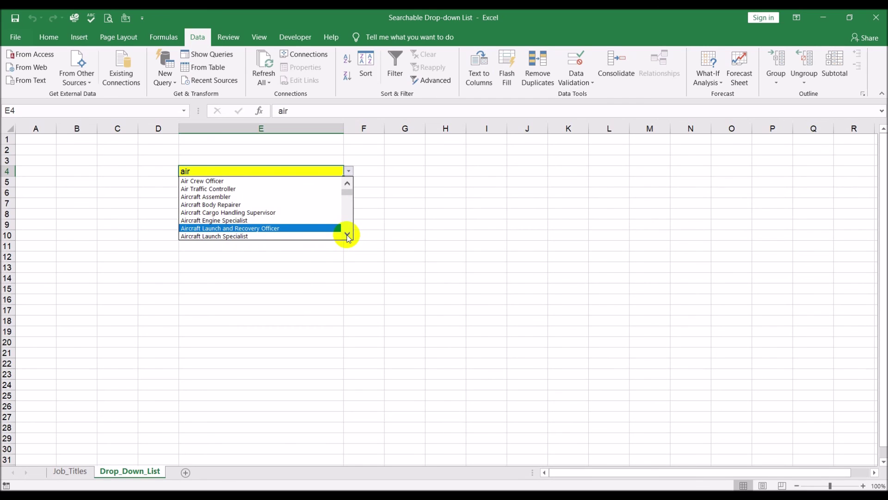
click(348, 234)
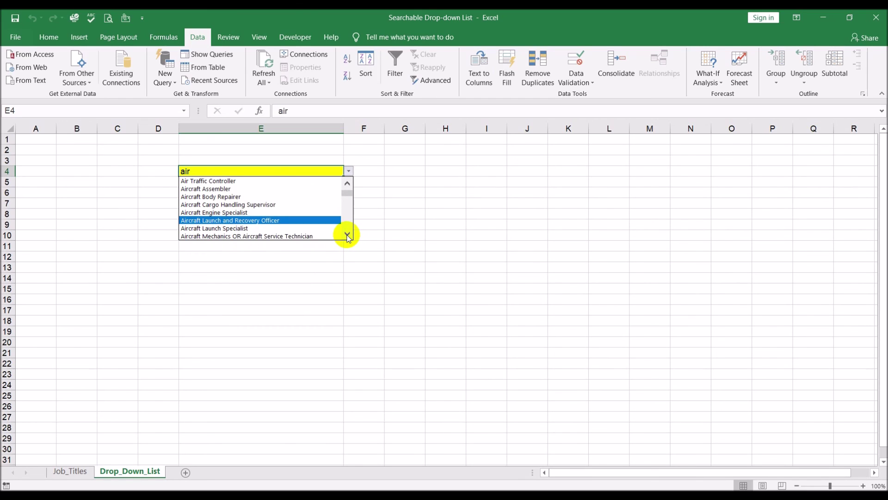
click(348, 235)
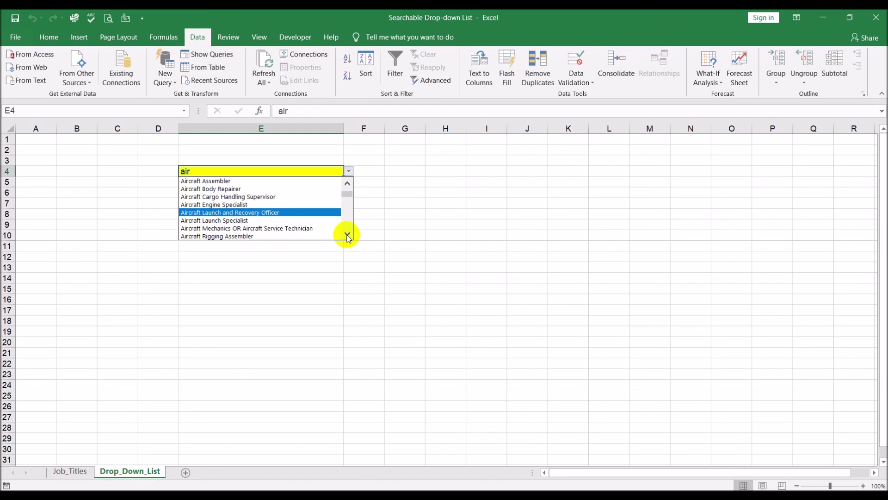
click(348, 235)
click(348, 235)
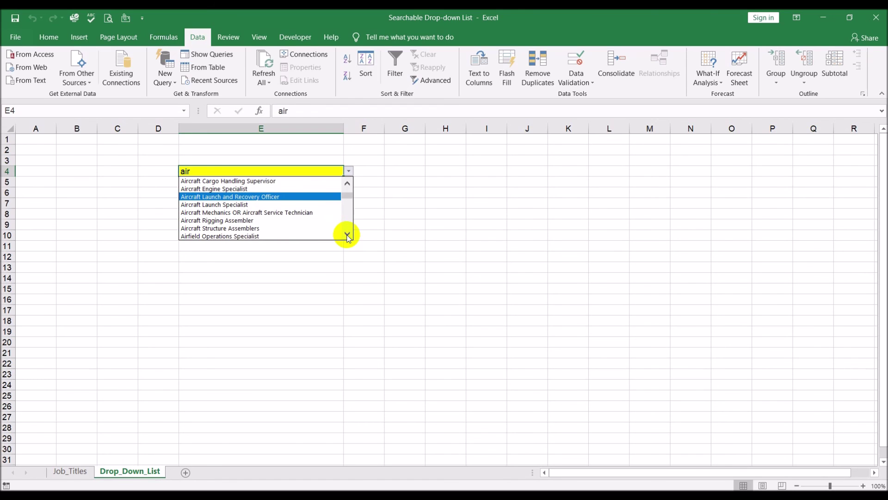
click(347, 235)
click(348, 235)
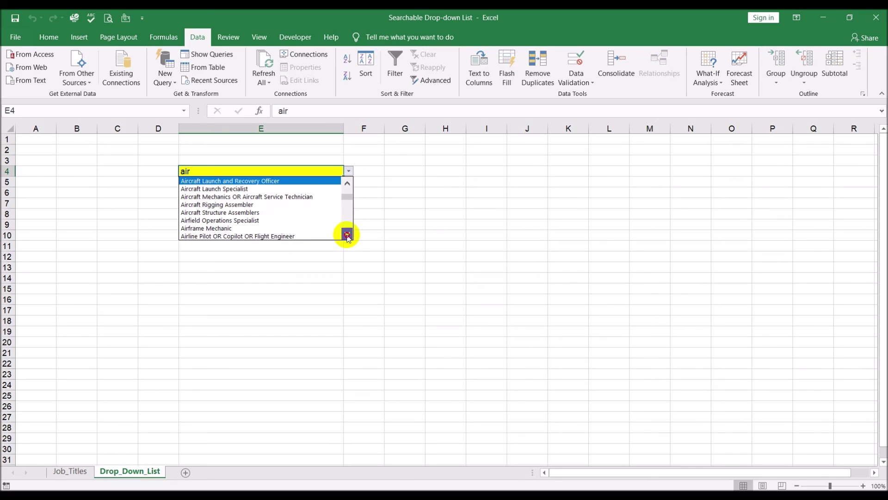
click(348, 234)
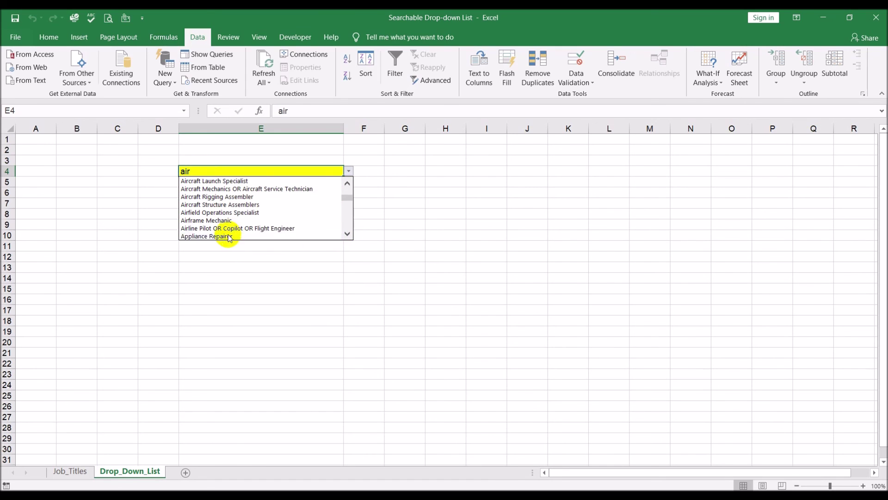
click(348, 235)
click(346, 234)
click(346, 234)
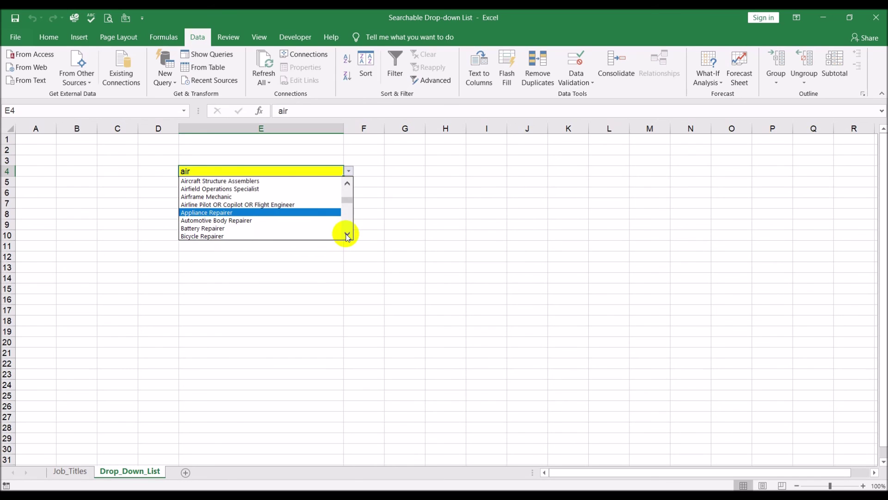
click(346, 235)
click(346, 234)
click(346, 235)
click(346, 235)
click(346, 234)
click(346, 199)
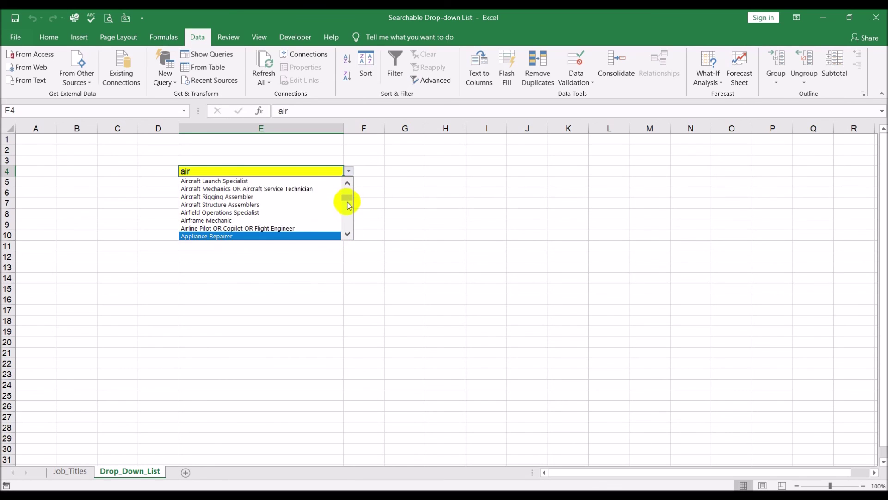
click(241, 169)
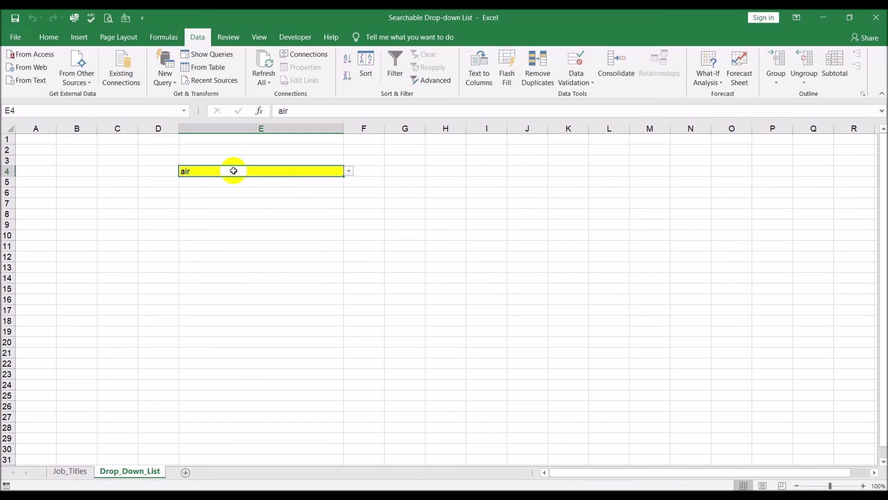
Step: Clear cell E4, reselect it to refresh the list, and check the full set of job titles in its drop-down
key(Delete)
key(Return)
click(234, 171)
click(349, 173)
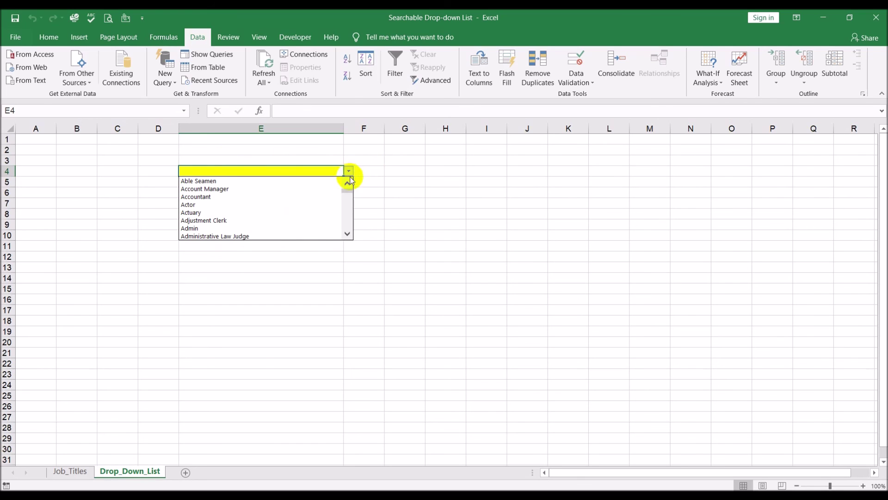
mouse_move(347, 189)
mouse_down()
mouse_move(348, 229)
mouse_move(348, 183)
mouse_up()
click(397, 201)
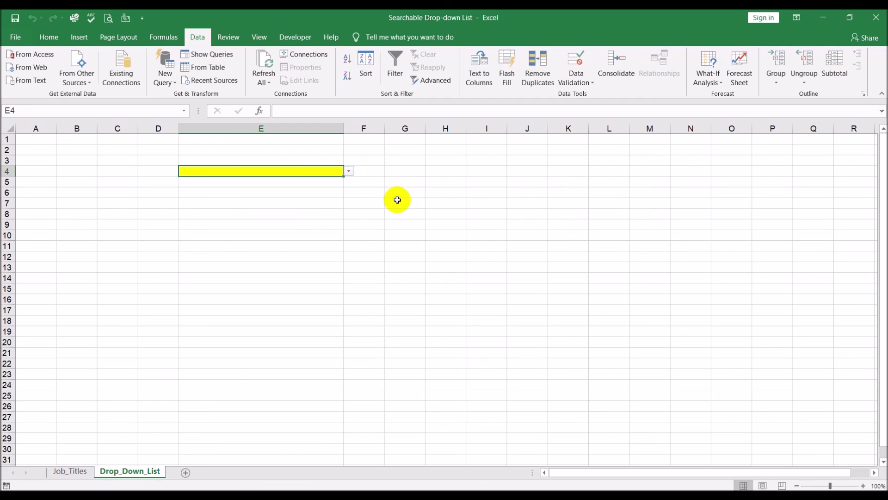